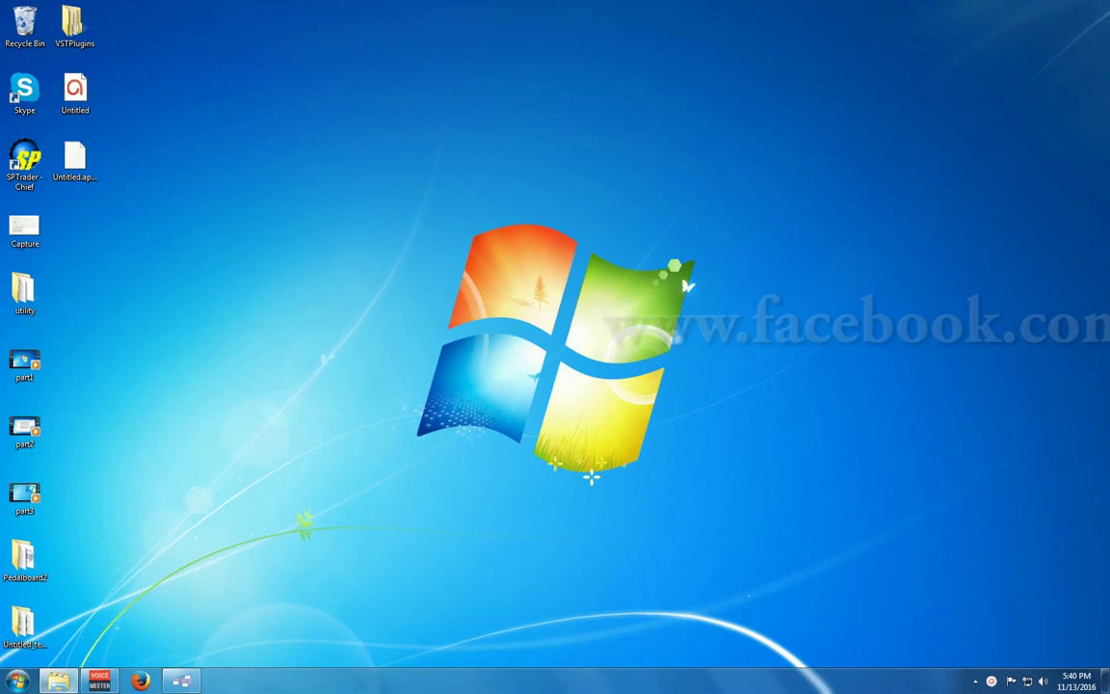
Open a new Firefox private browsing window from the taskbar icon's jump list
right_click(138, 682)
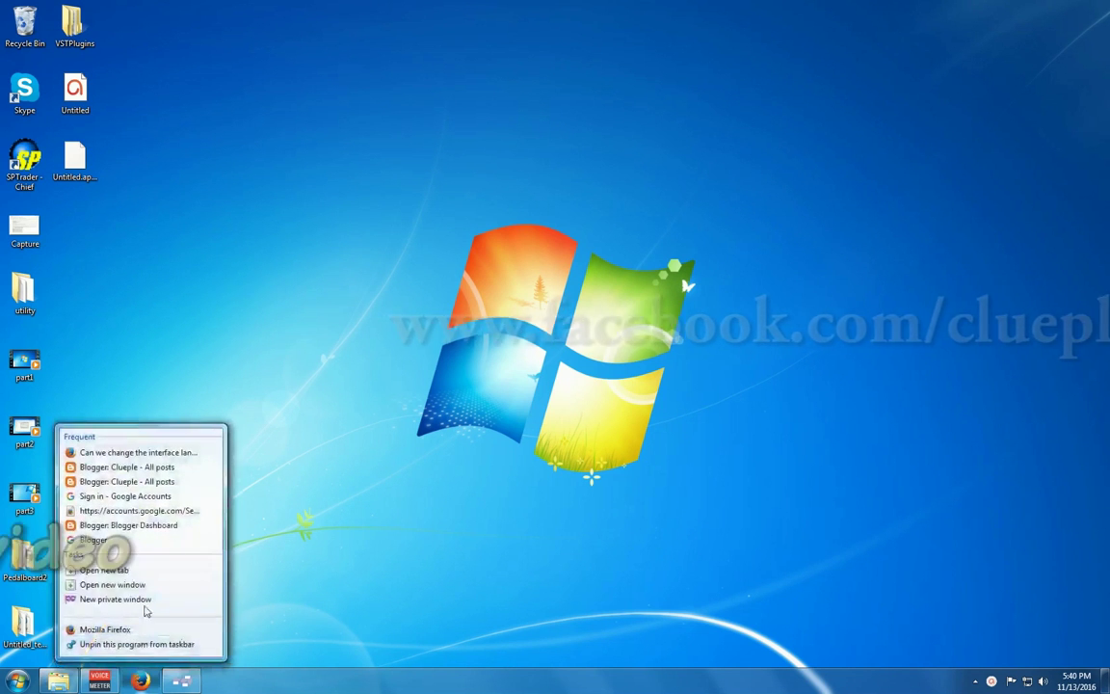
left_click(144, 598)
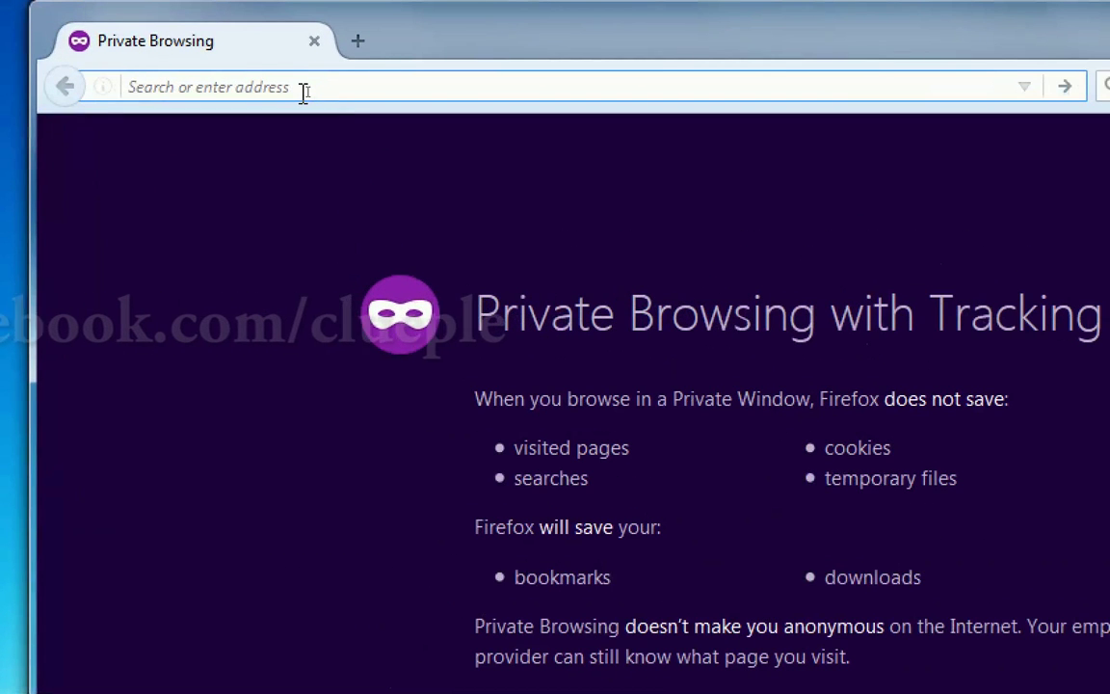
Search Google for 'shotcut video editor' and open the 'Shotcut - Home' result
type("shotcut")
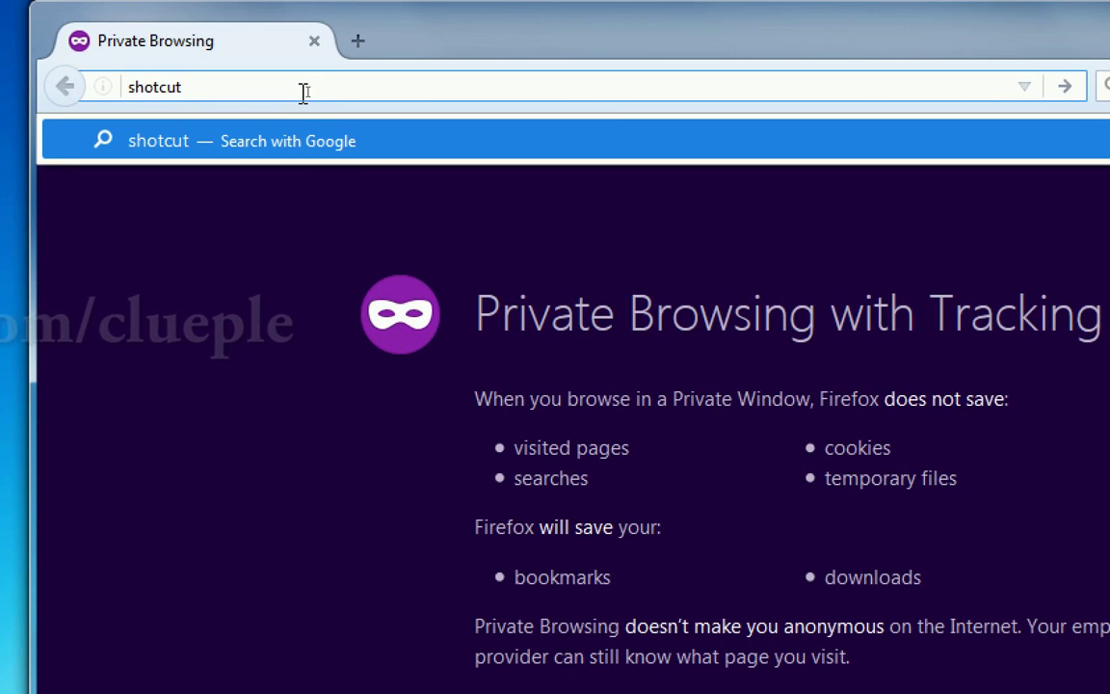
type(" vid")
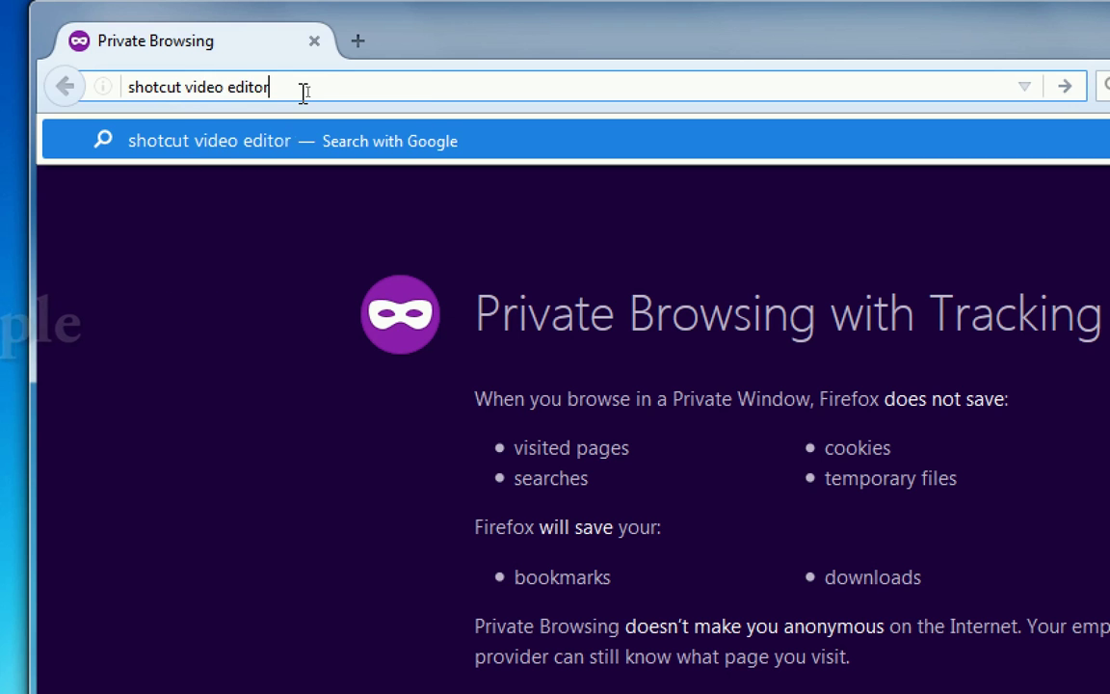
type("eo editor")
key("Return")
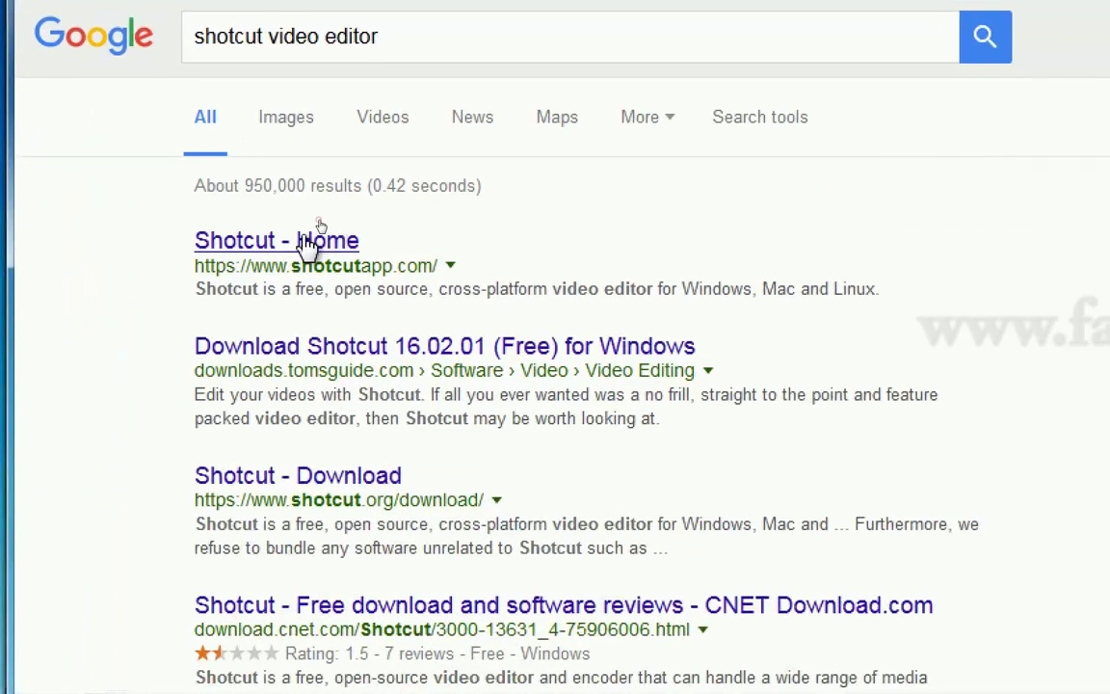
left_click(304, 239)
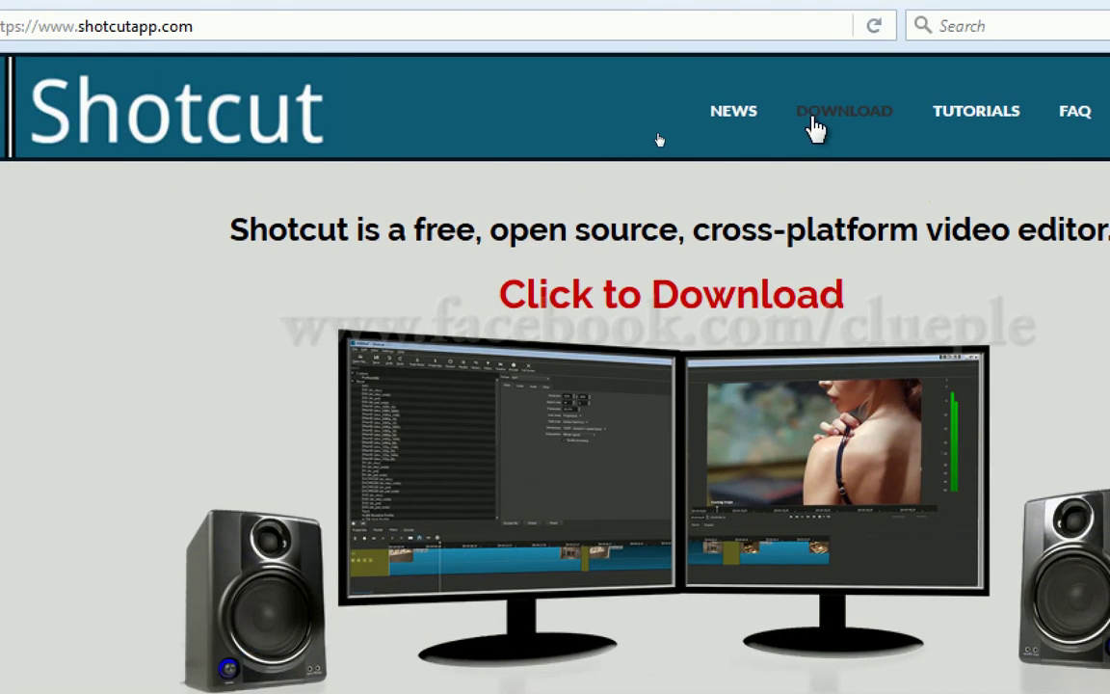
Download the 64-bit Windows portable zip from Shotcut's download page, opening it with WinRAR
left_click(818, 124)
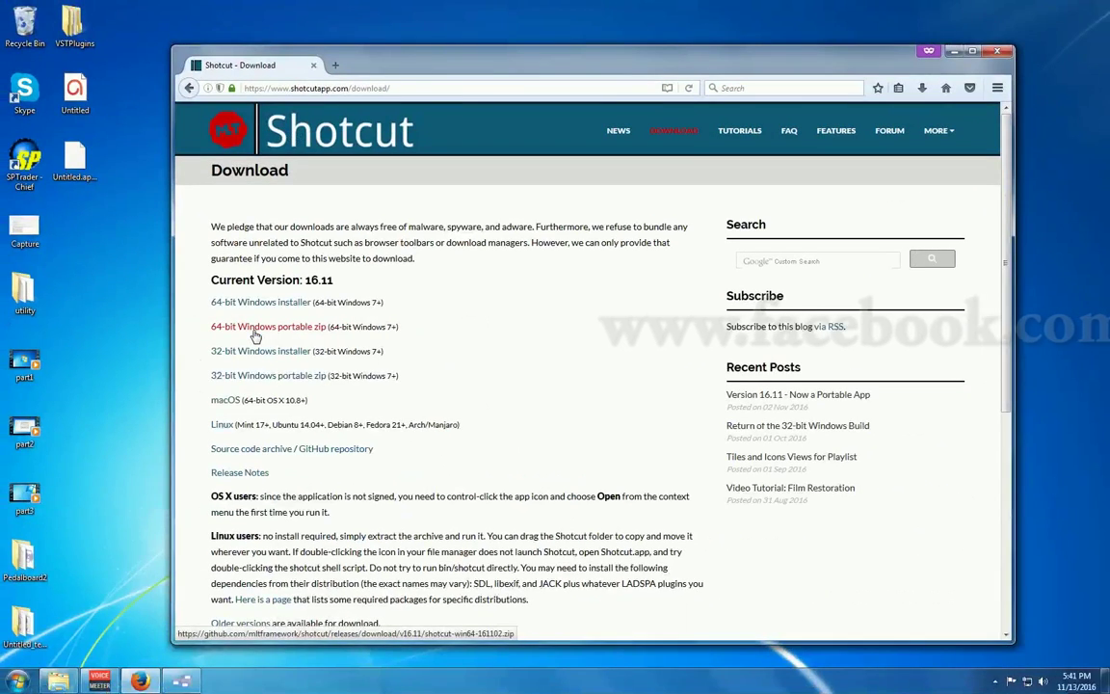
left_click(226, 429)
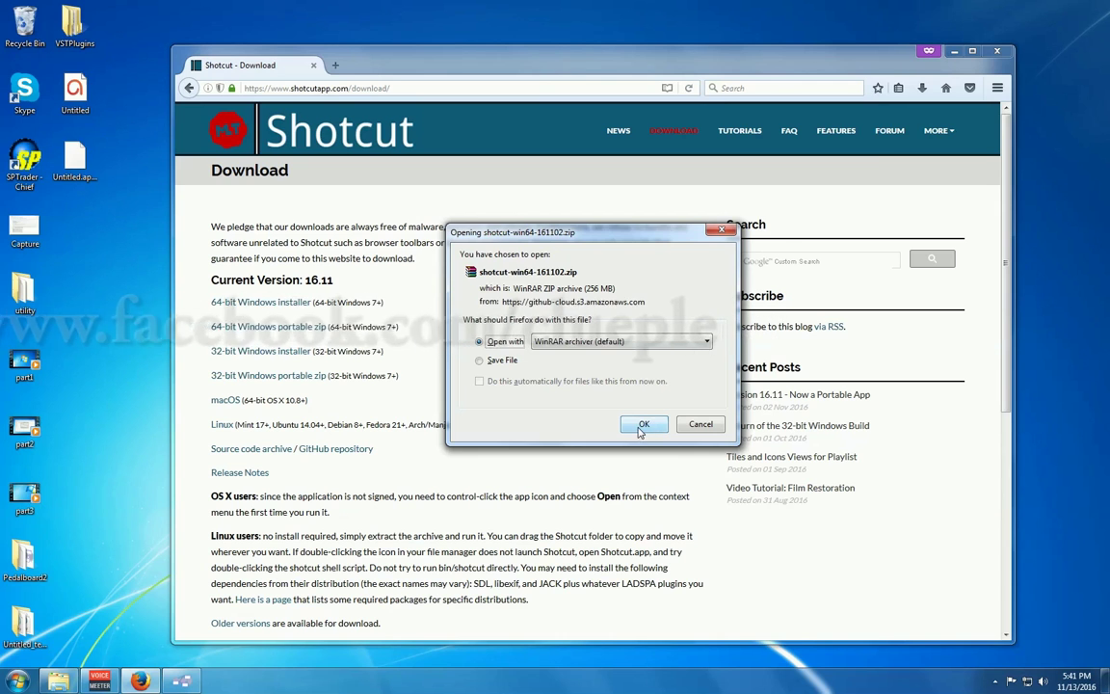
left_click(641, 424)
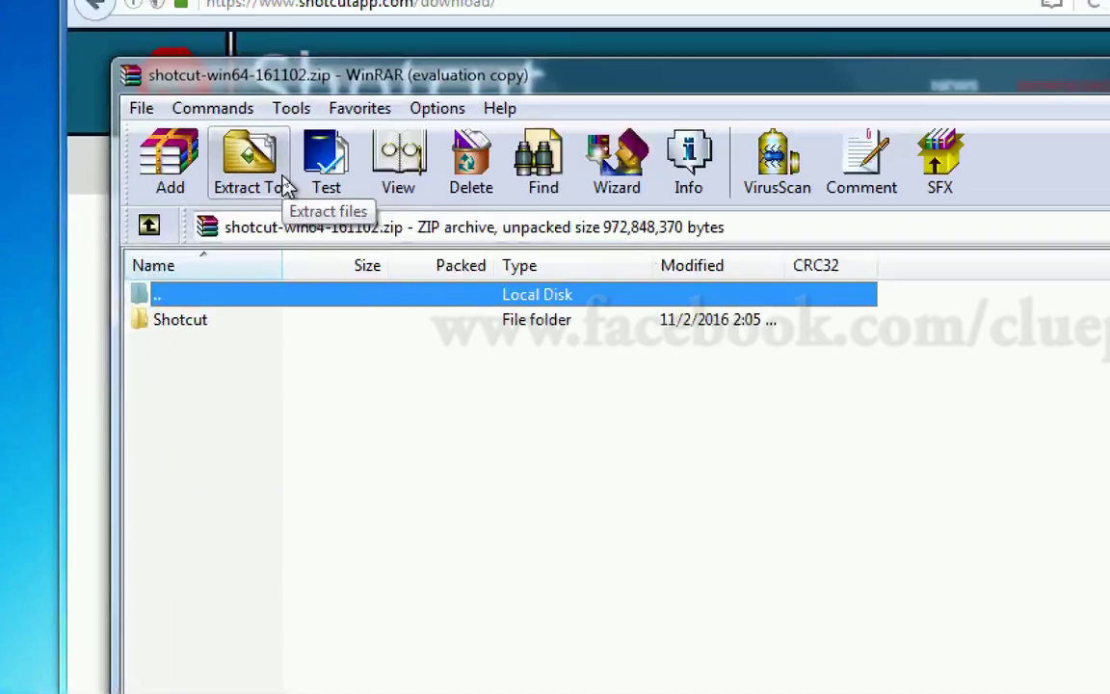
Extract the Shotcut archive into the Desktop folder
left_click(285, 182)
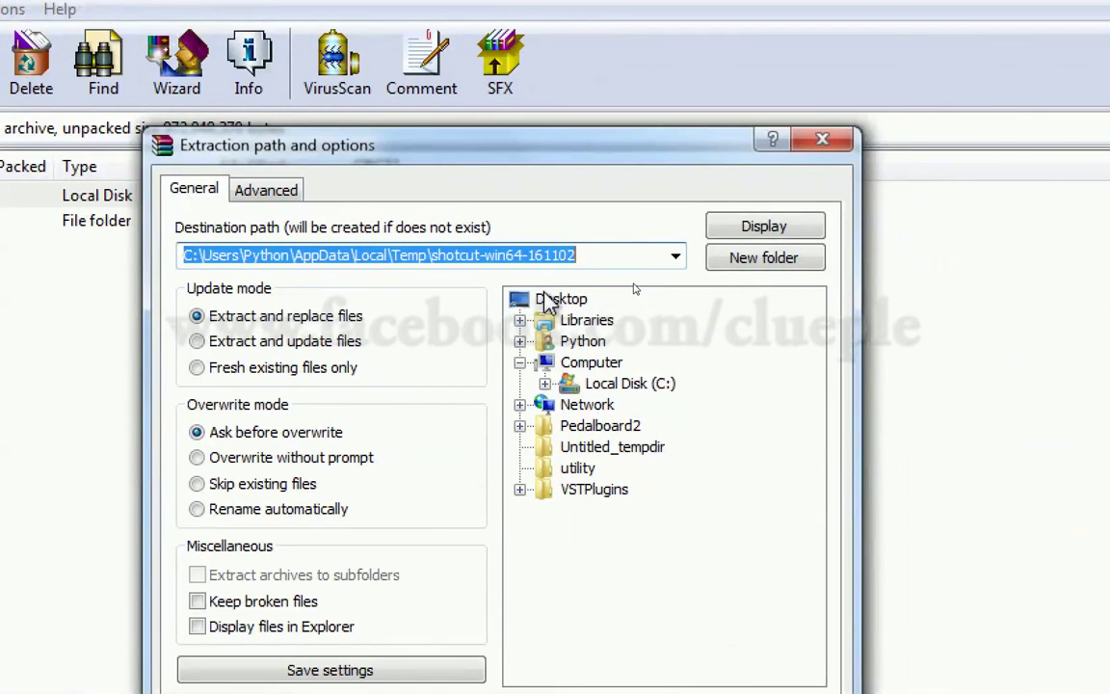
left_click(548, 298)
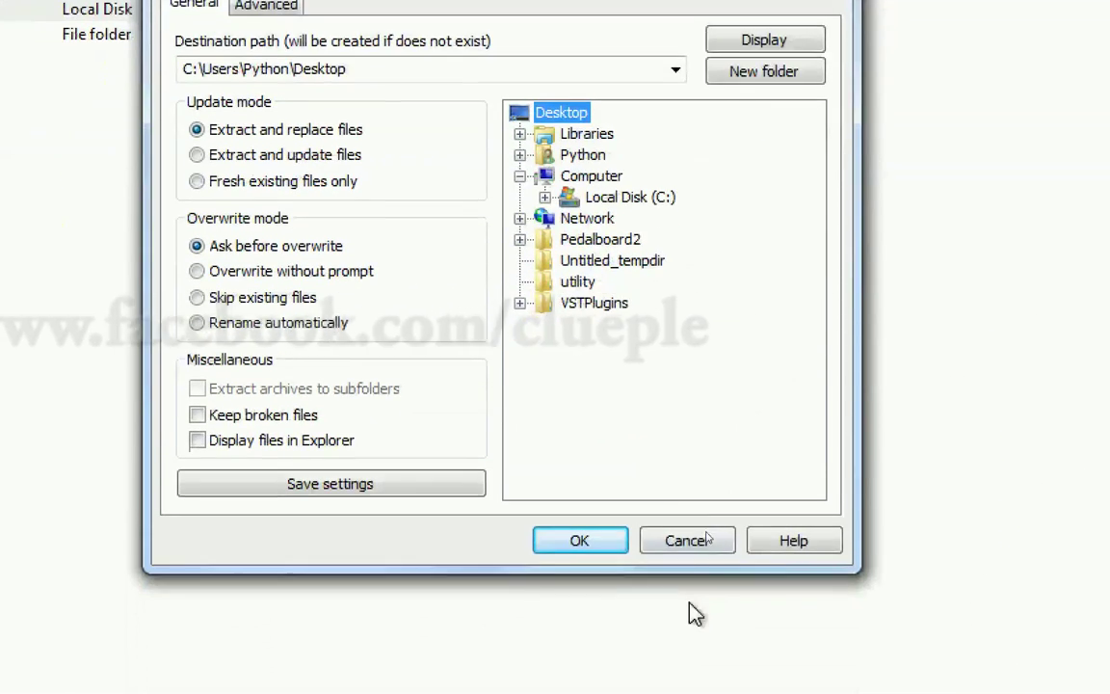
left_click(588, 540)
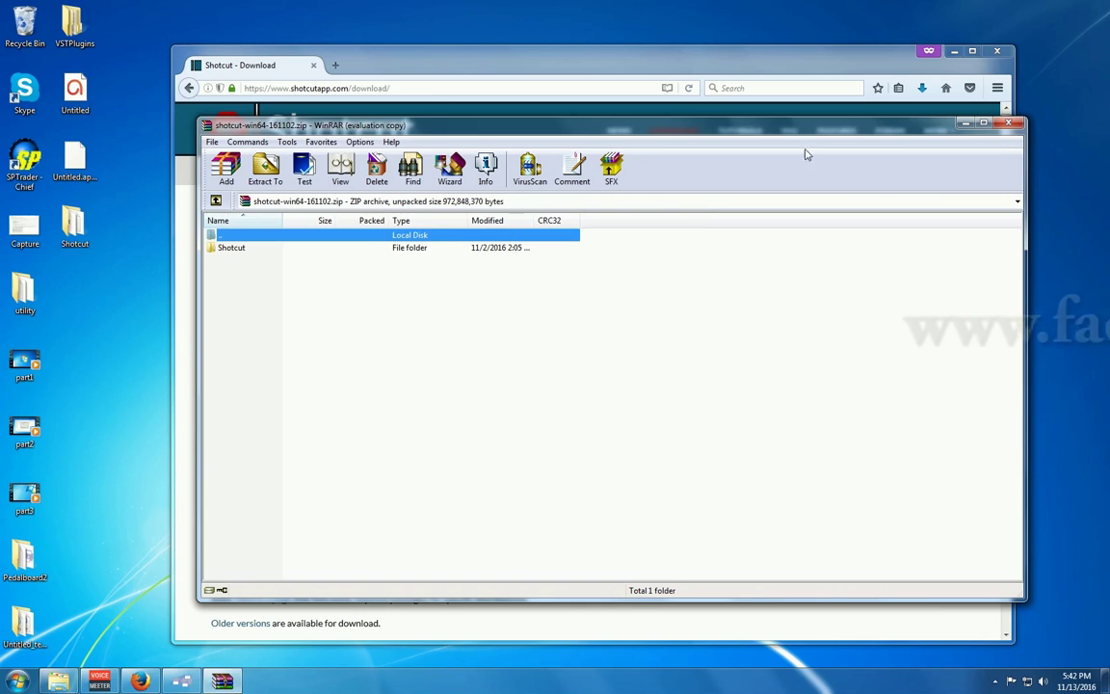
Close WinRAR and open the downloaded Shotcut zip's containing Temp folder from Firefox downloads
left_click(1009, 124)
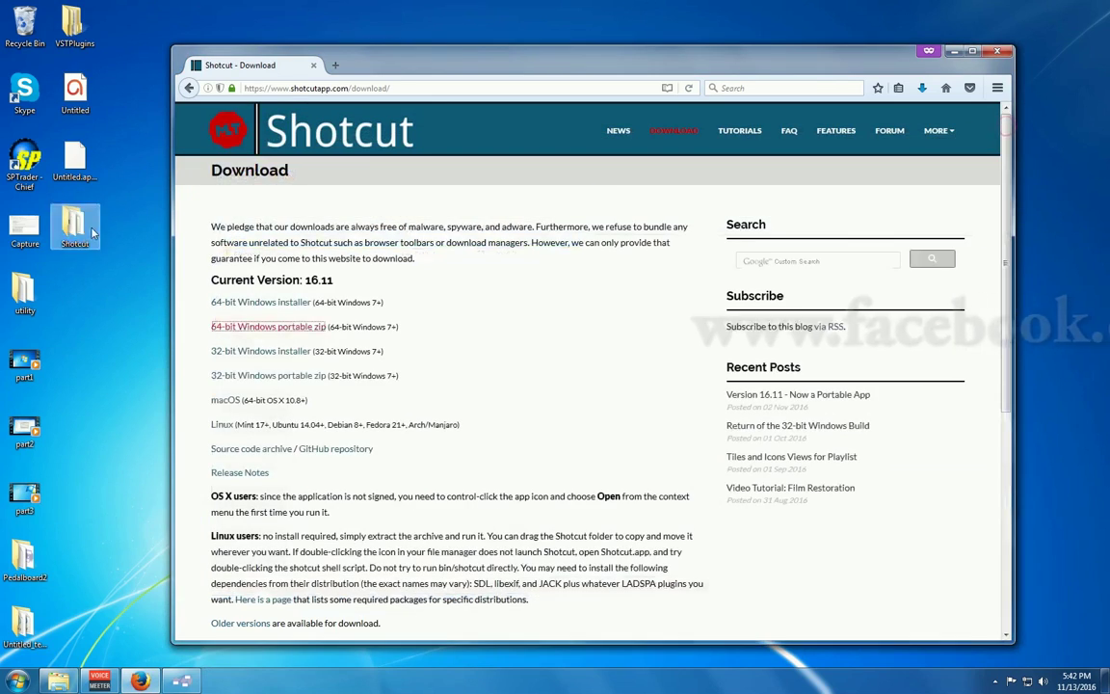
left_click(75, 239)
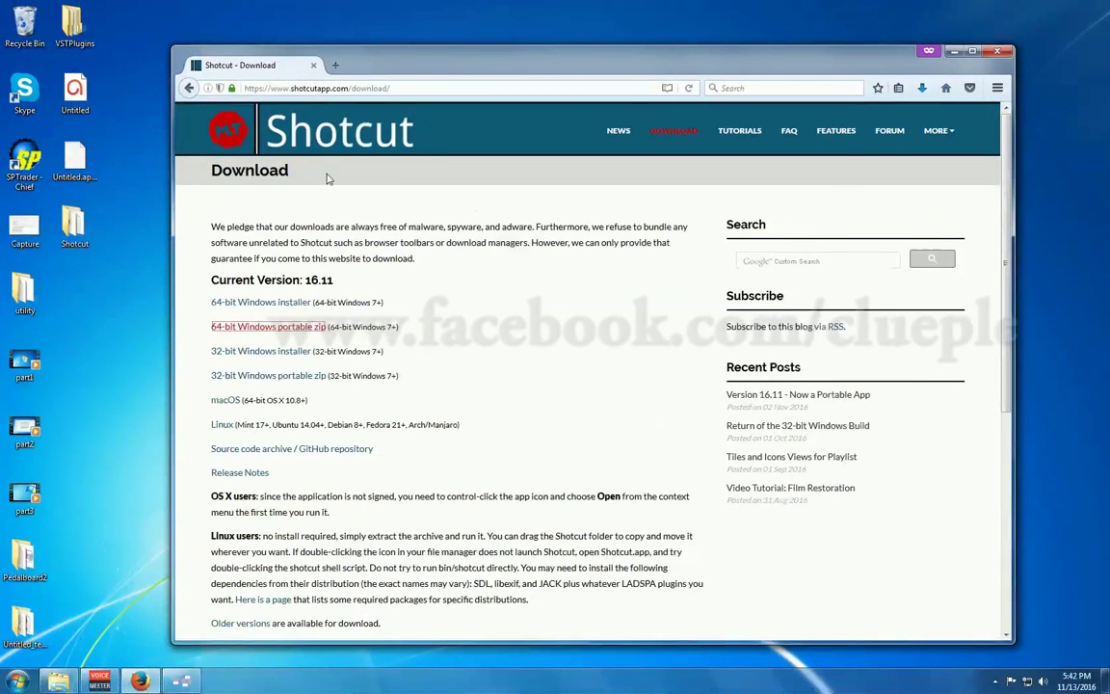
left_click(922, 88)
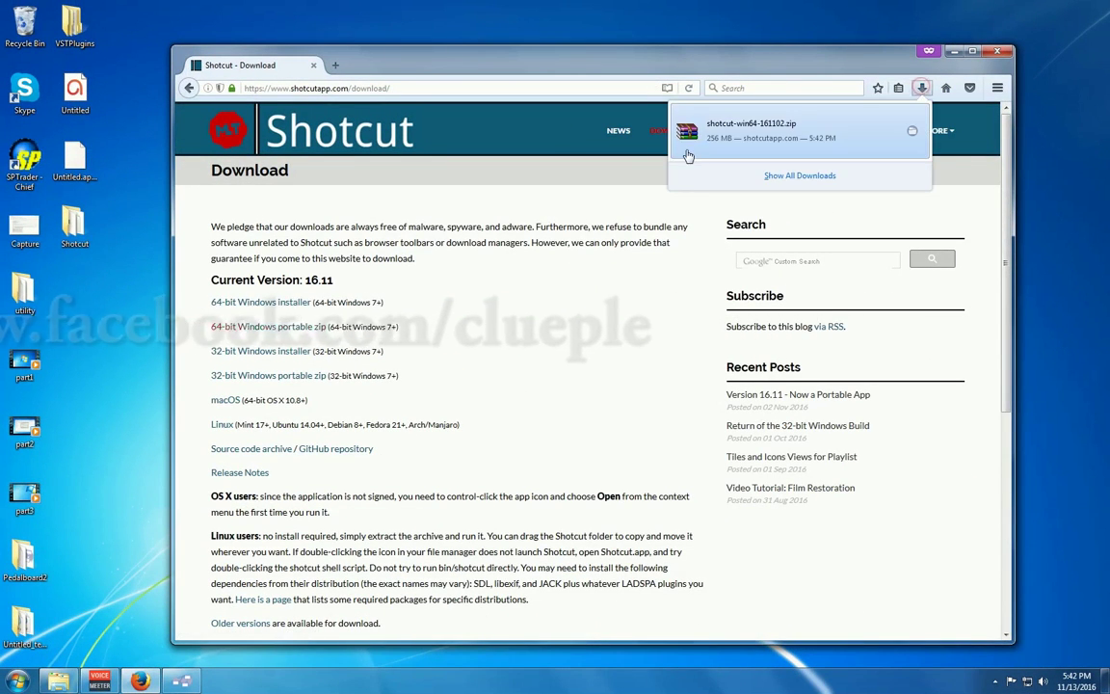
right_click(738, 143)
left_click(755, 168)
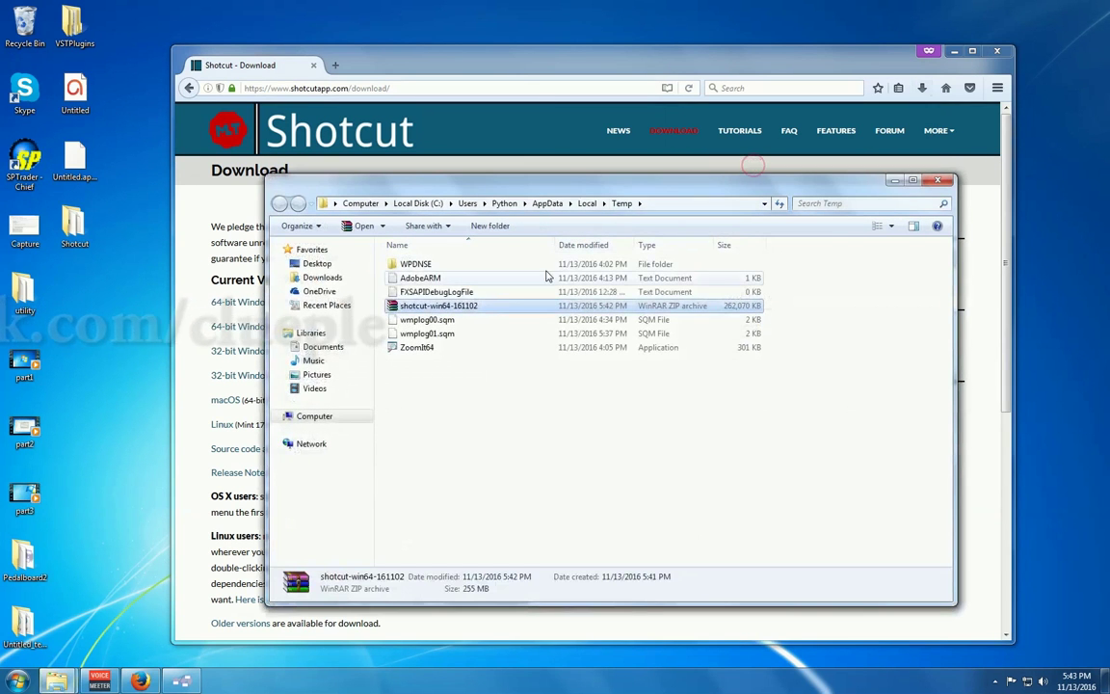
Delete the shotcut-win64-161102 zip to the Recycle Bin, then close Explorer and minimize Firefox
key("Delete")
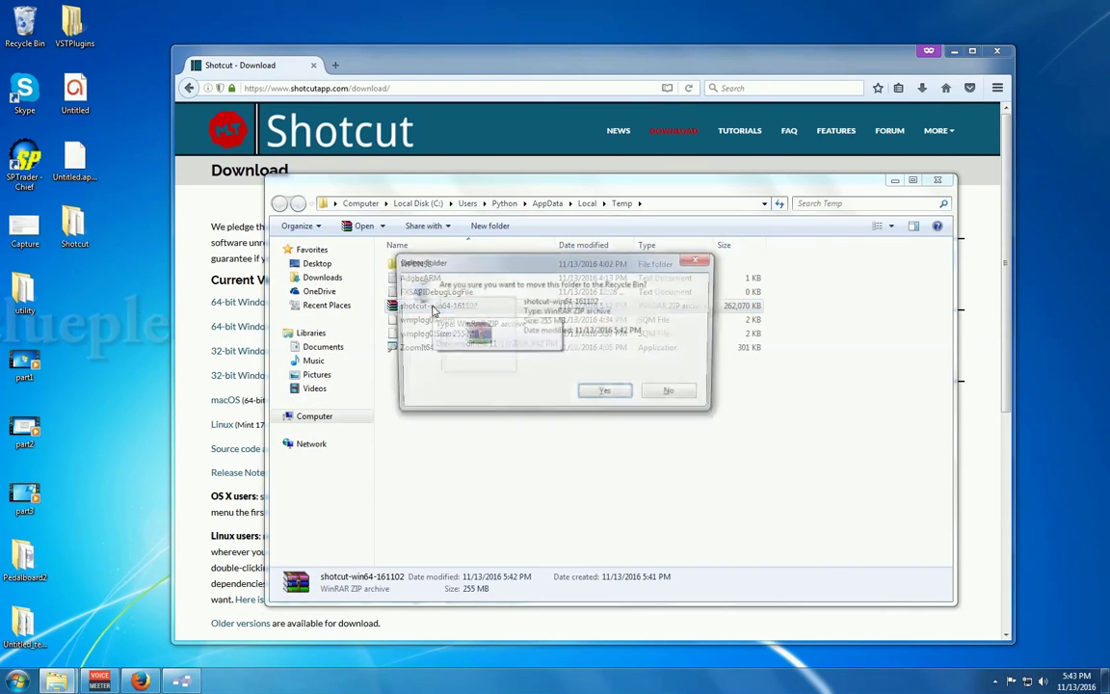
left_click(608, 391)
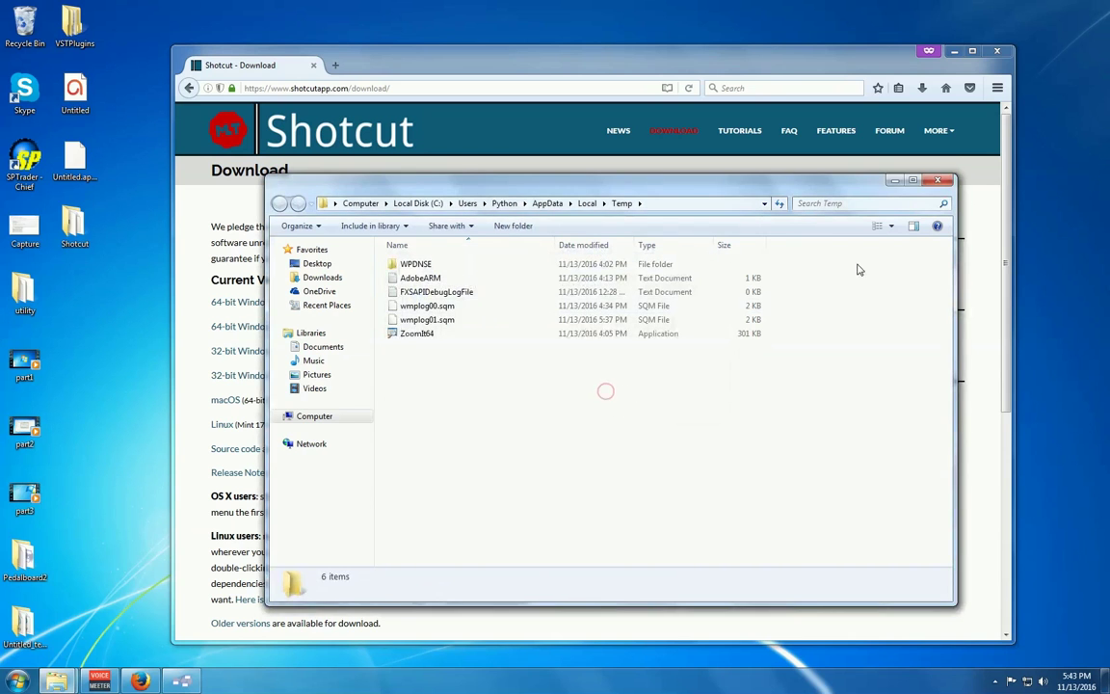
left_click(939, 182)
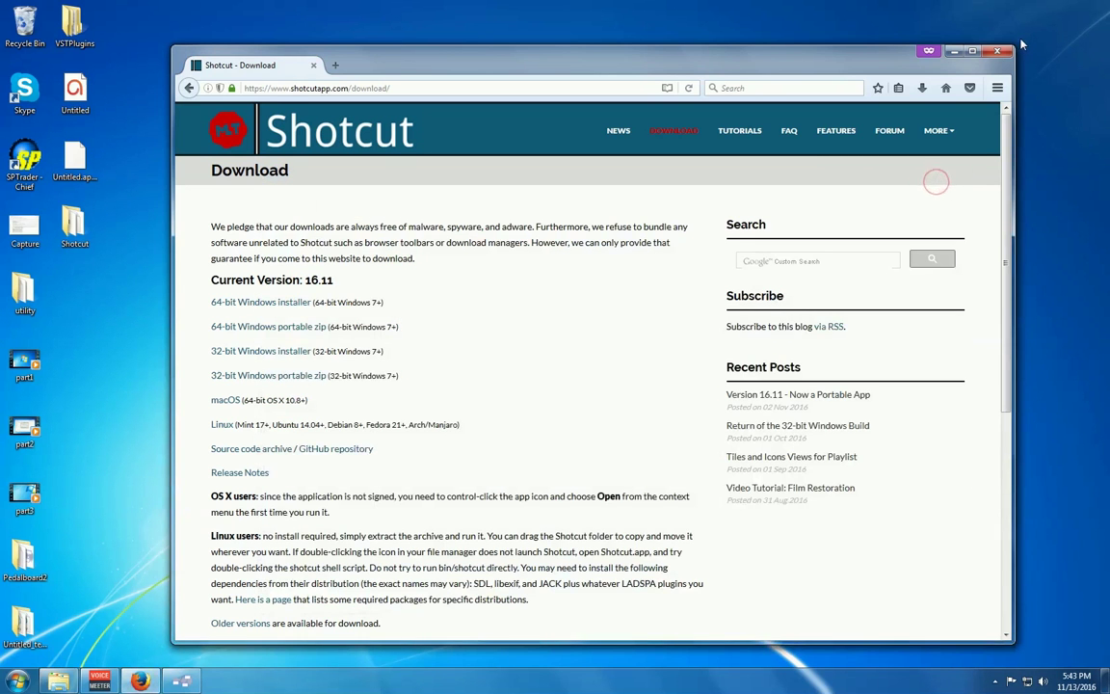
left_click(954, 50)
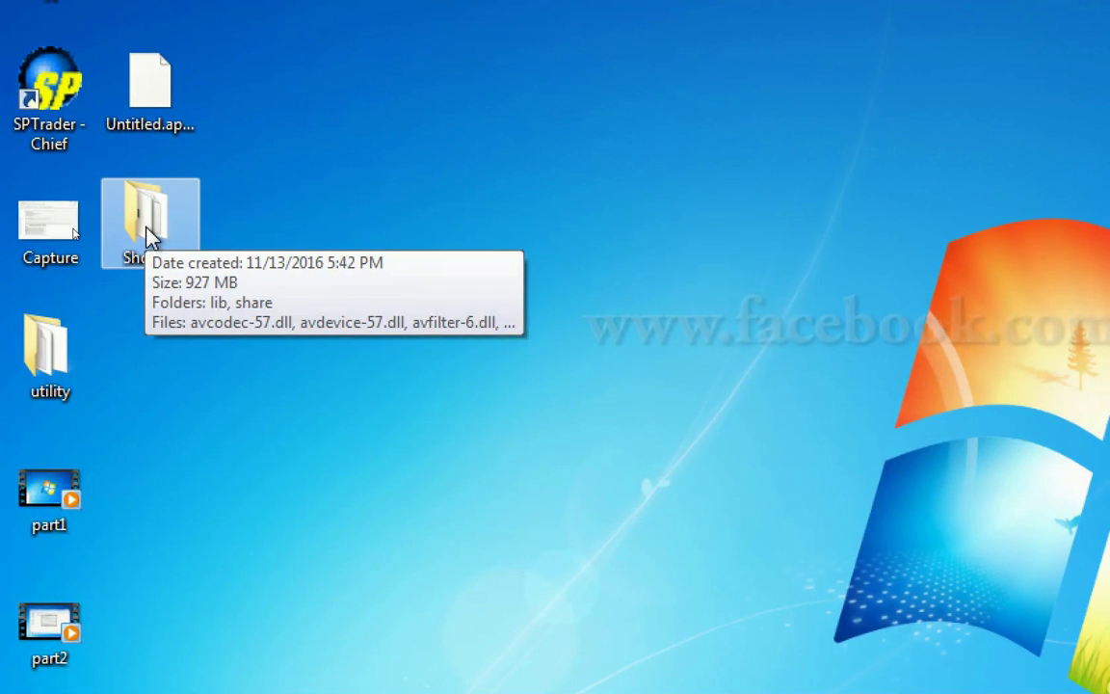
Open the Shotcut desktop folder and launch the shotcut application near the bottom of its list
double_click(150, 232)
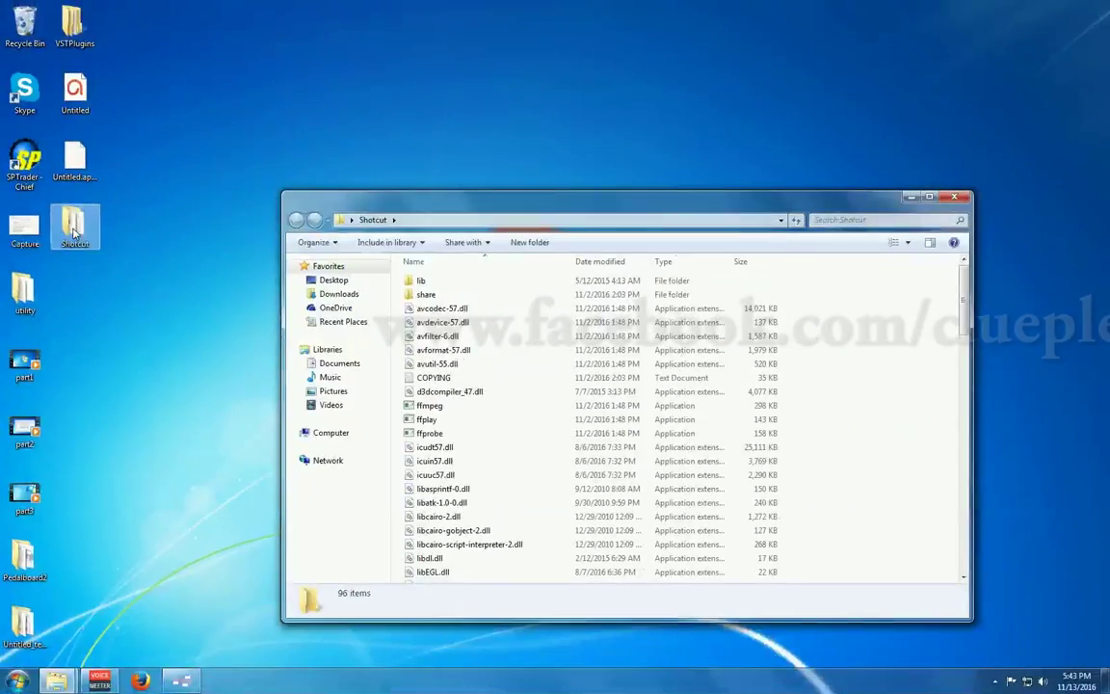
scroll(582, 573, "down", 13)
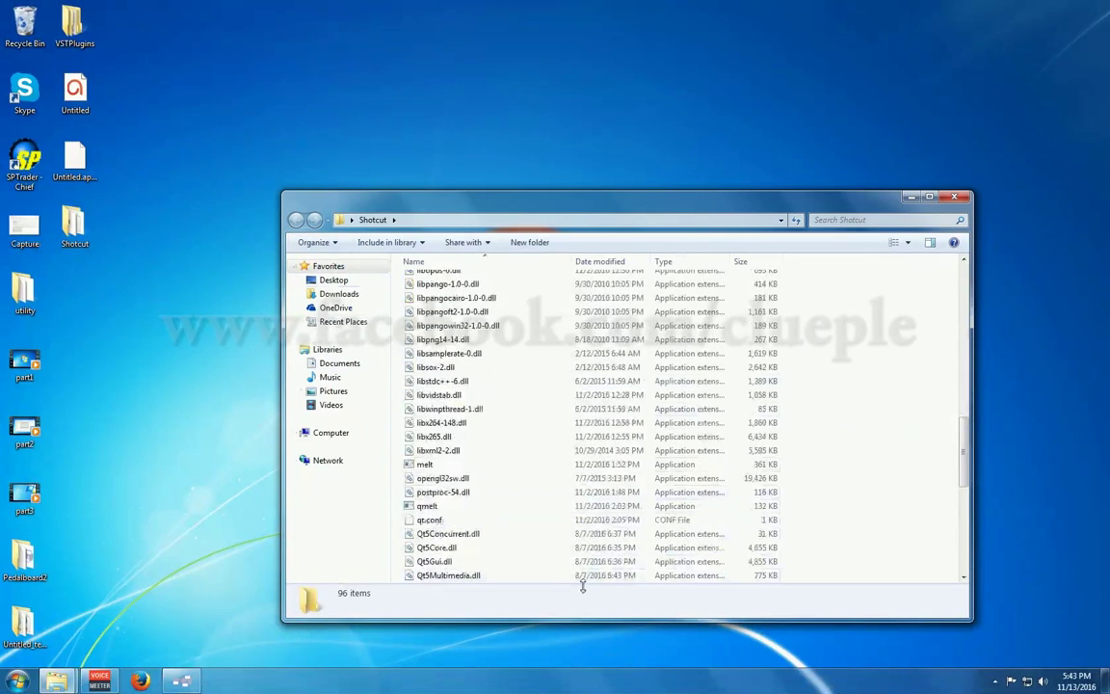
scroll(578, 579, "down", 8)
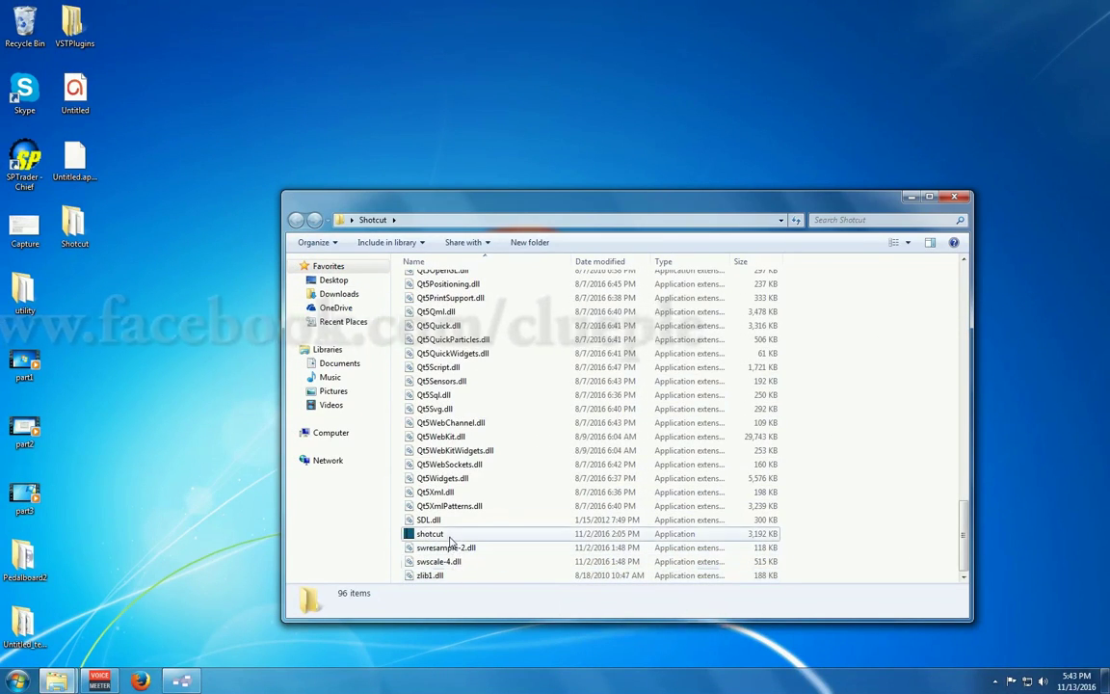
left_click(450, 536)
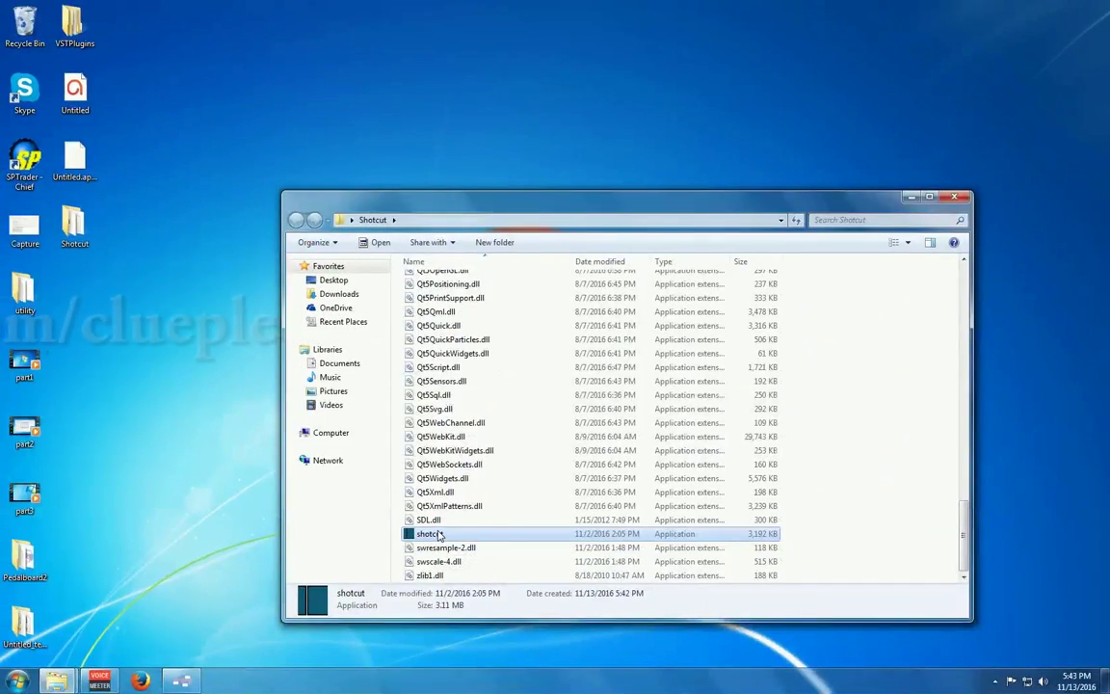
double_click(439, 535)
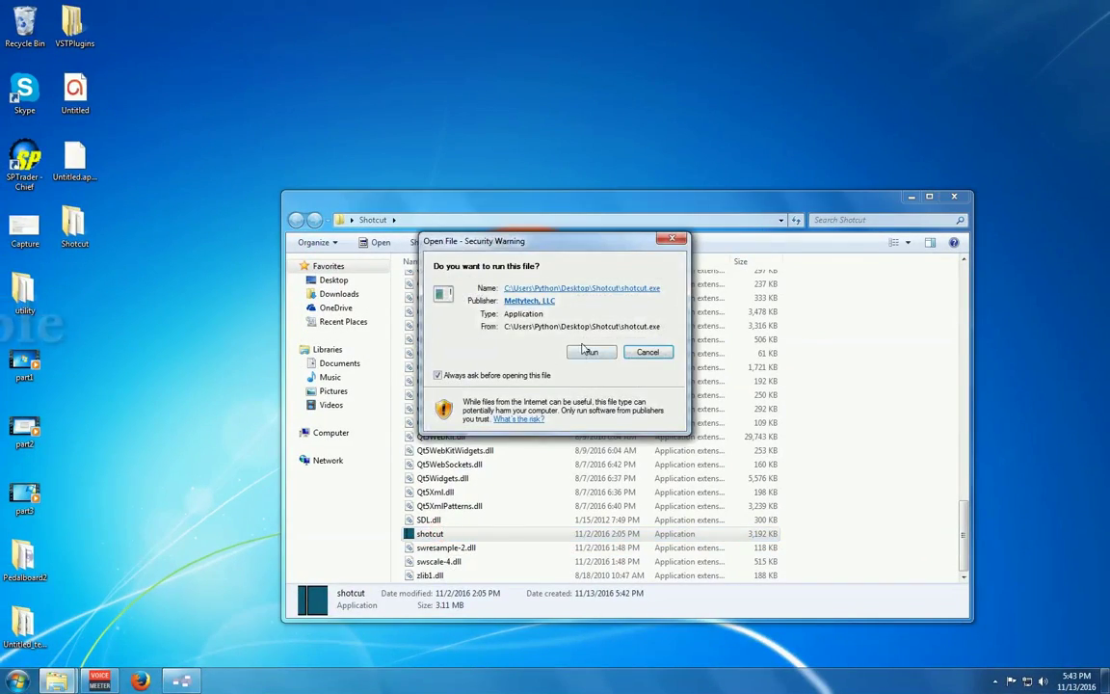
Allow shotcut.exe to run and keep the current colour scheme without showing the message again
left_click(586, 352)
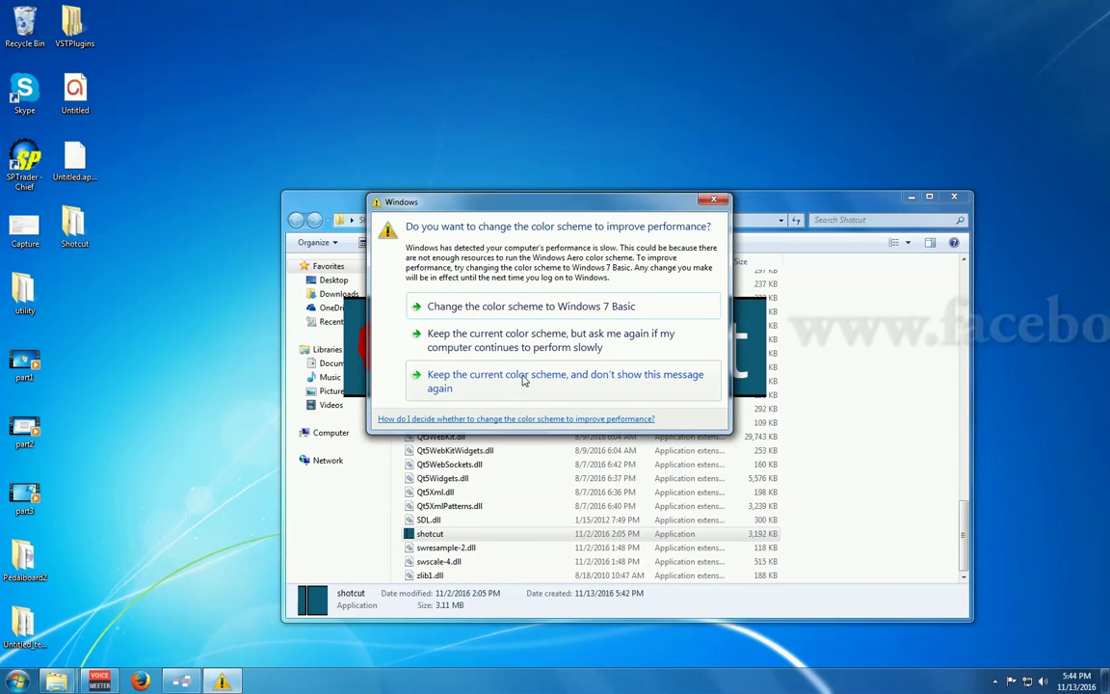
left_click(524, 381)
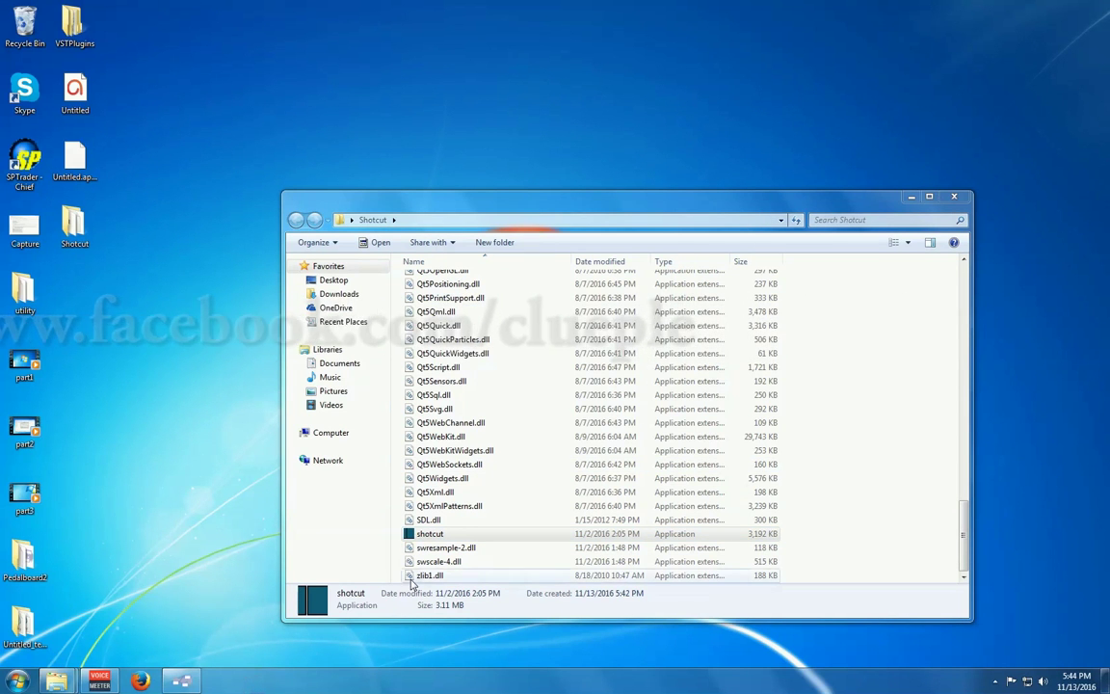
Launch shotcut.exe again from the Shotcut folder, approving the security warning
left_click(431, 536)
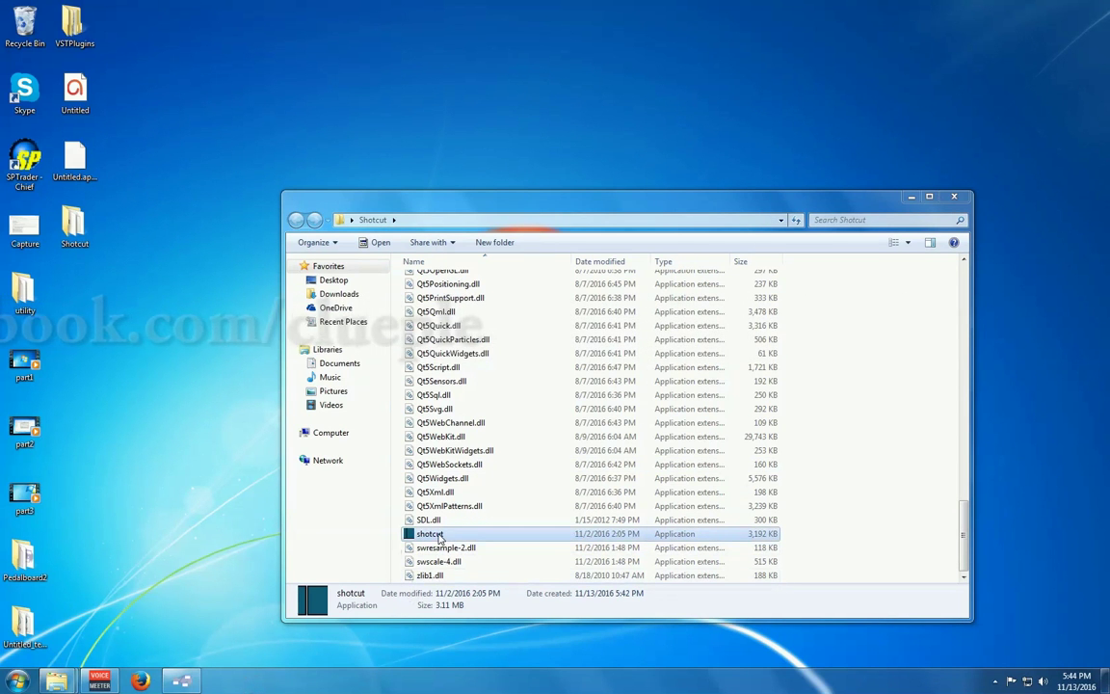
double_click(431, 535)
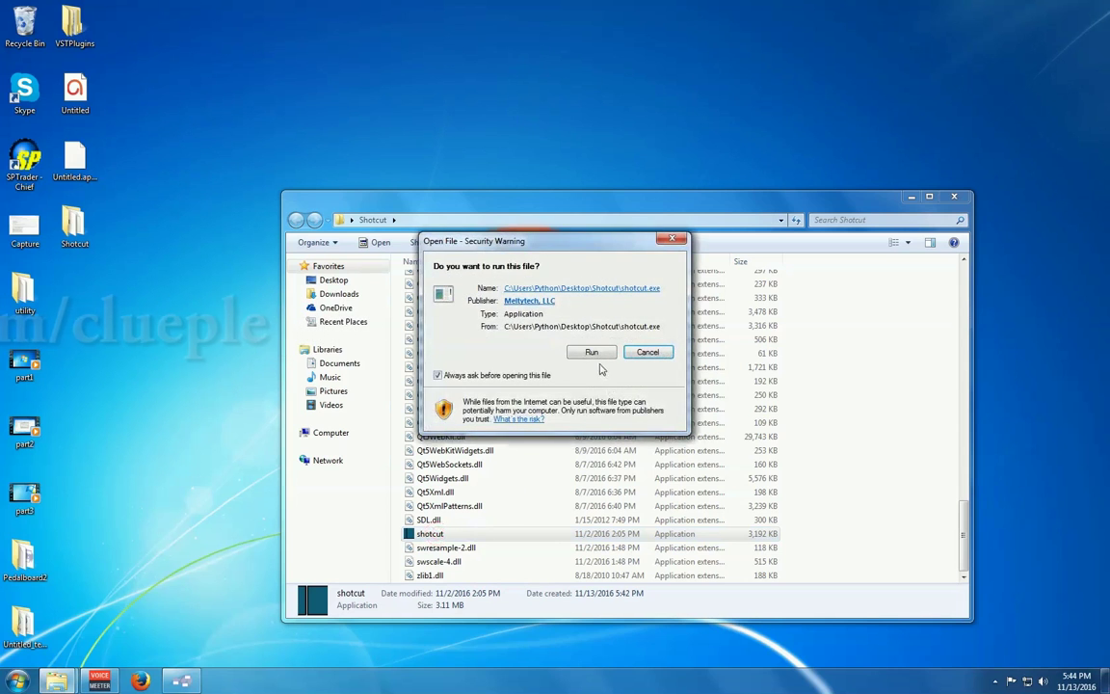
left_click(592, 353)
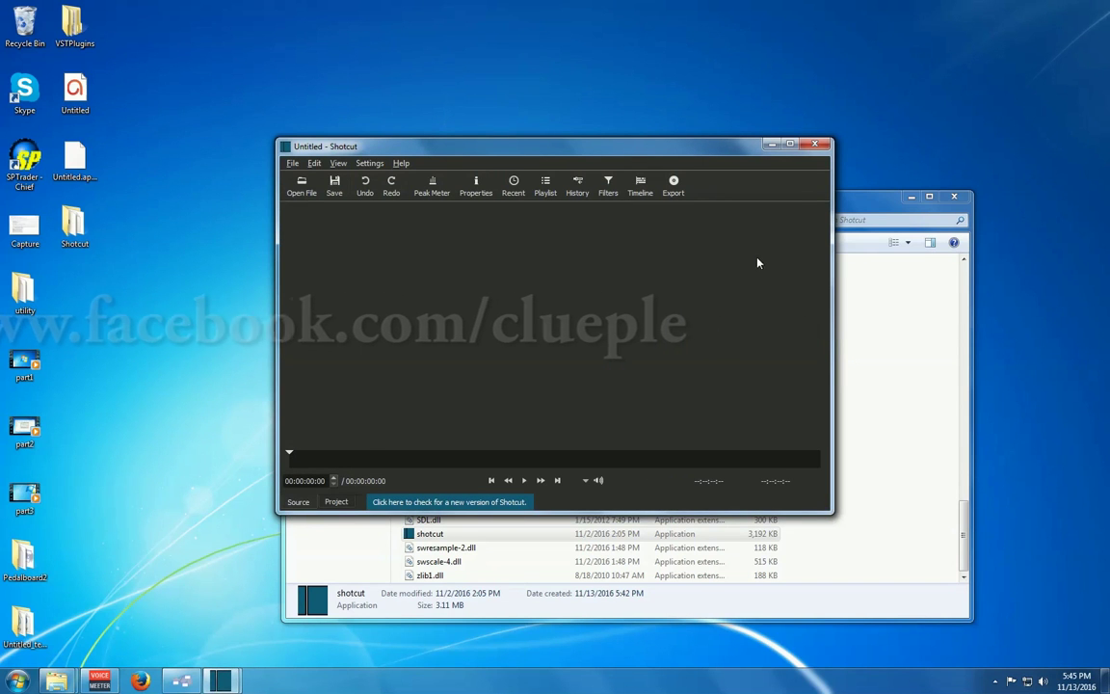
Maximize the Shotcut window and show the Timeline panel below the player
left_click(792, 147)
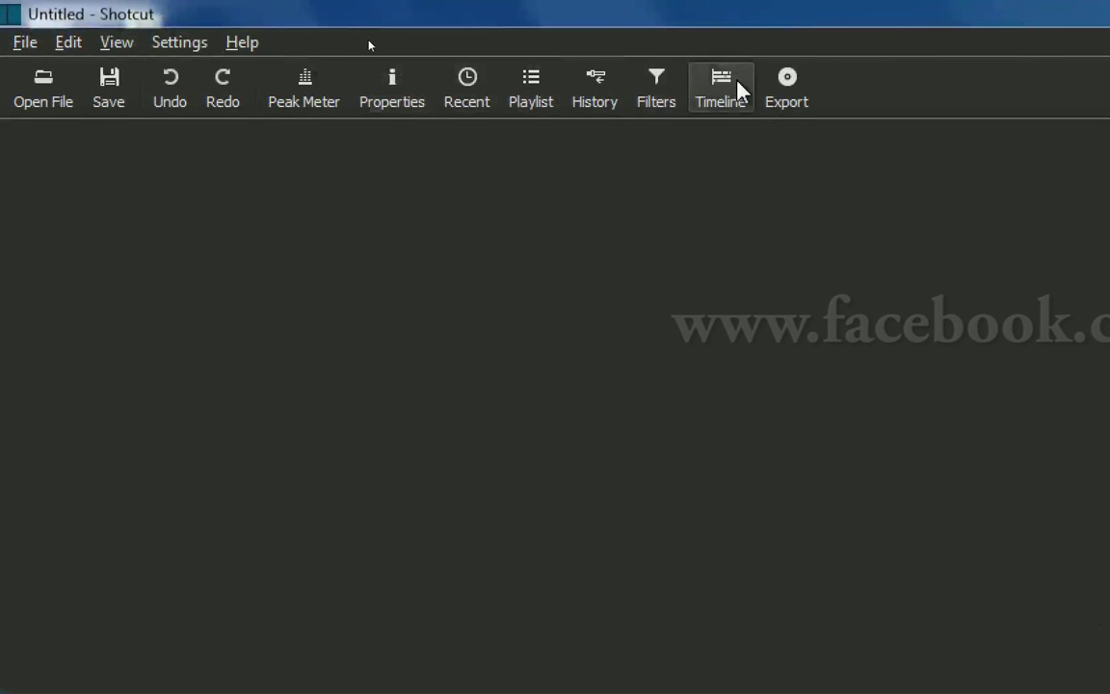
left_click(718, 95)
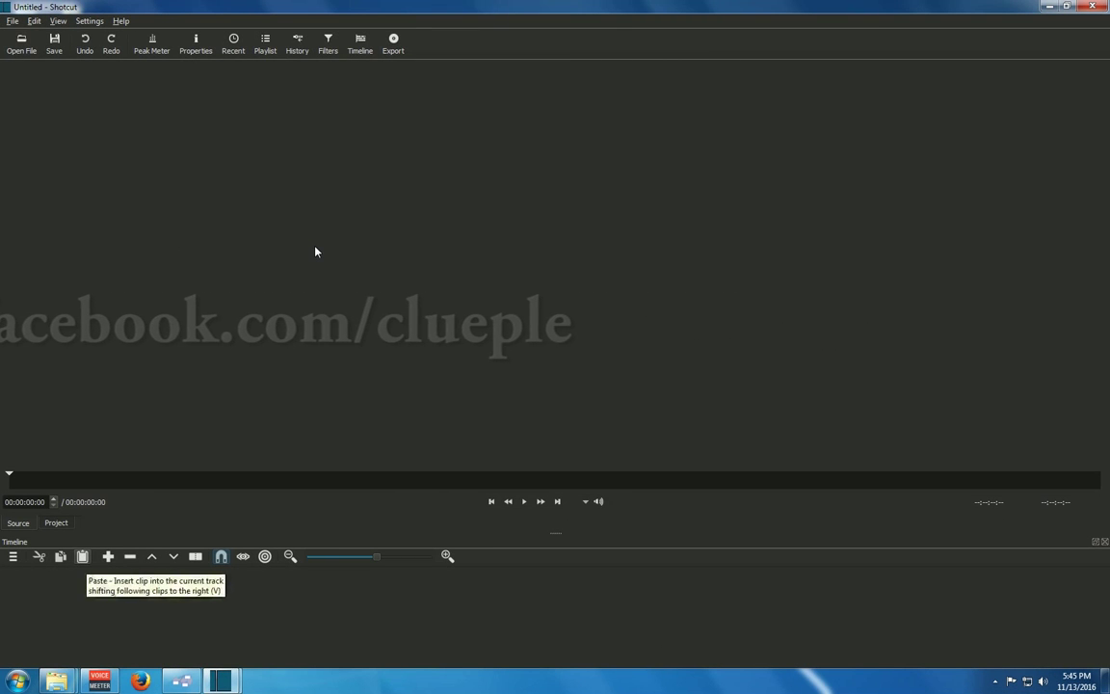
Open Wildlife.wmv from the Sample Videos library in the player
key("ctrl+o")
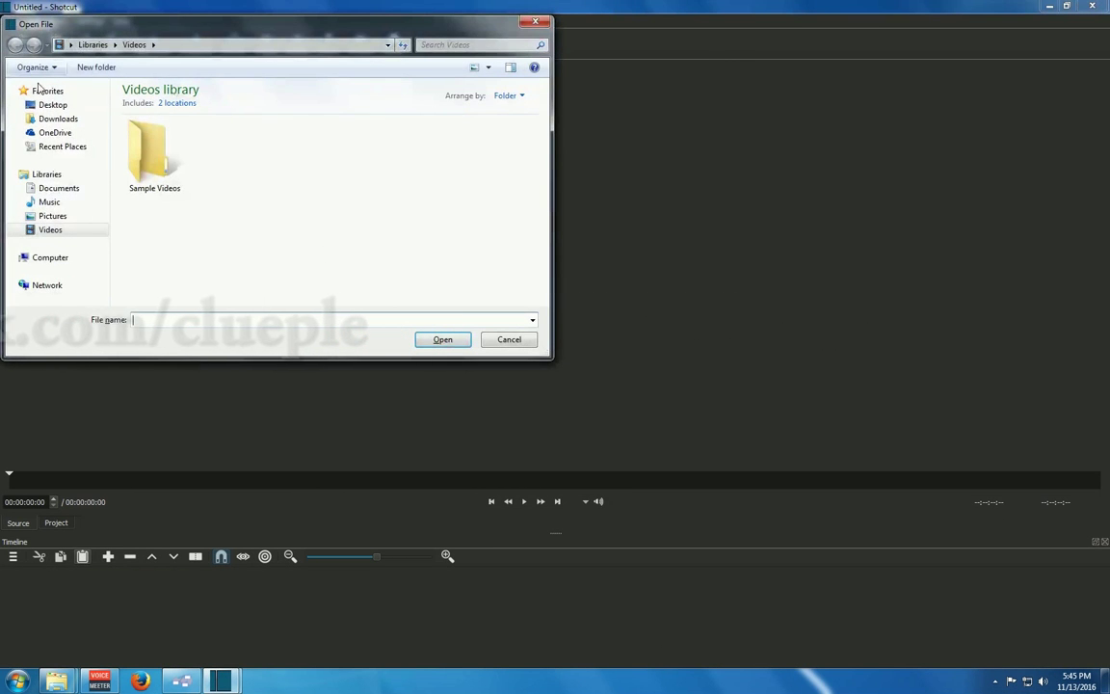
left_click(48, 104)
left_click_drag(543, 123, 517, 208)
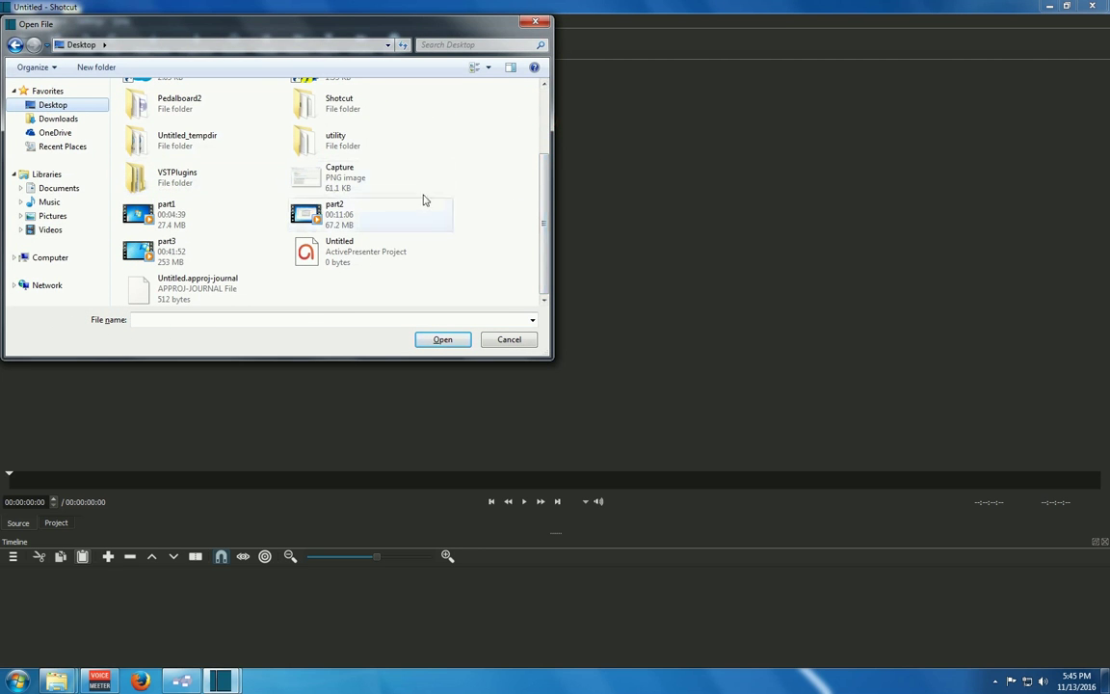
left_click(15, 45)
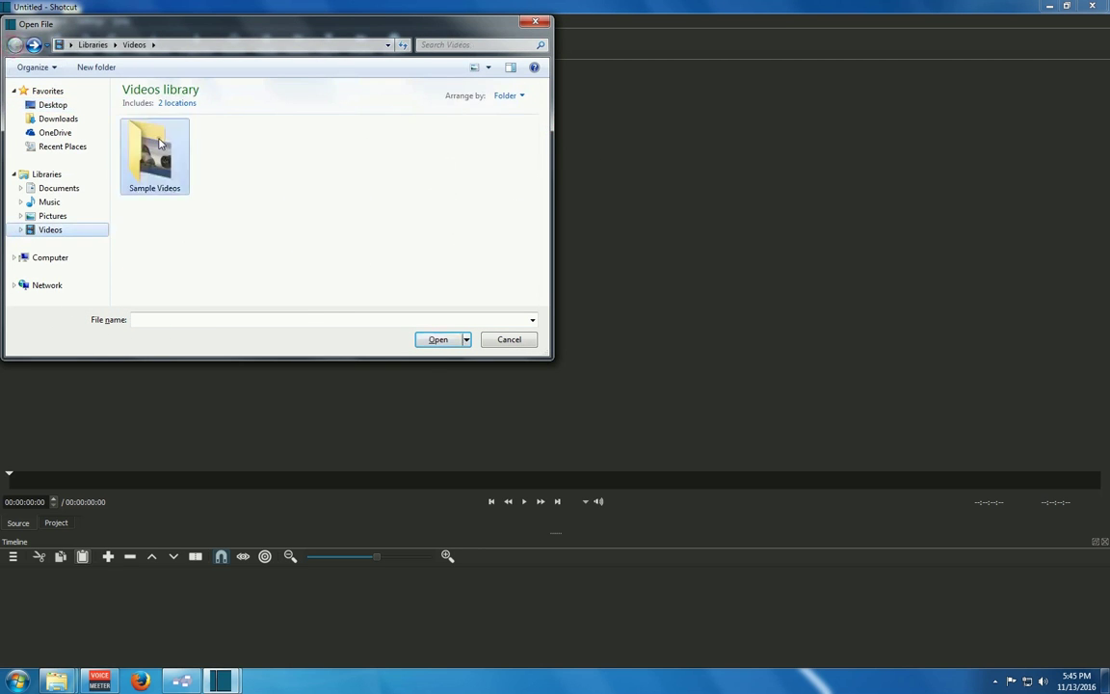
double_click(148, 158)
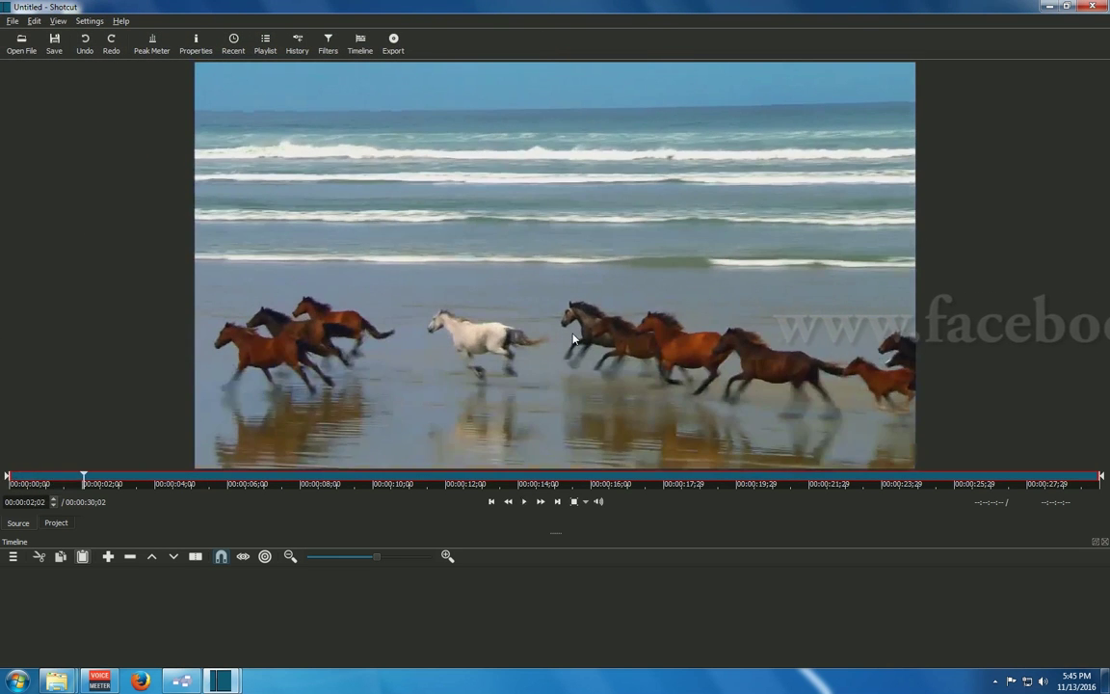
Drag the Wildlife clip onto track V1 and play the timeline from the start
key("Home")
left_click_drag(563, 253, 44, 588)
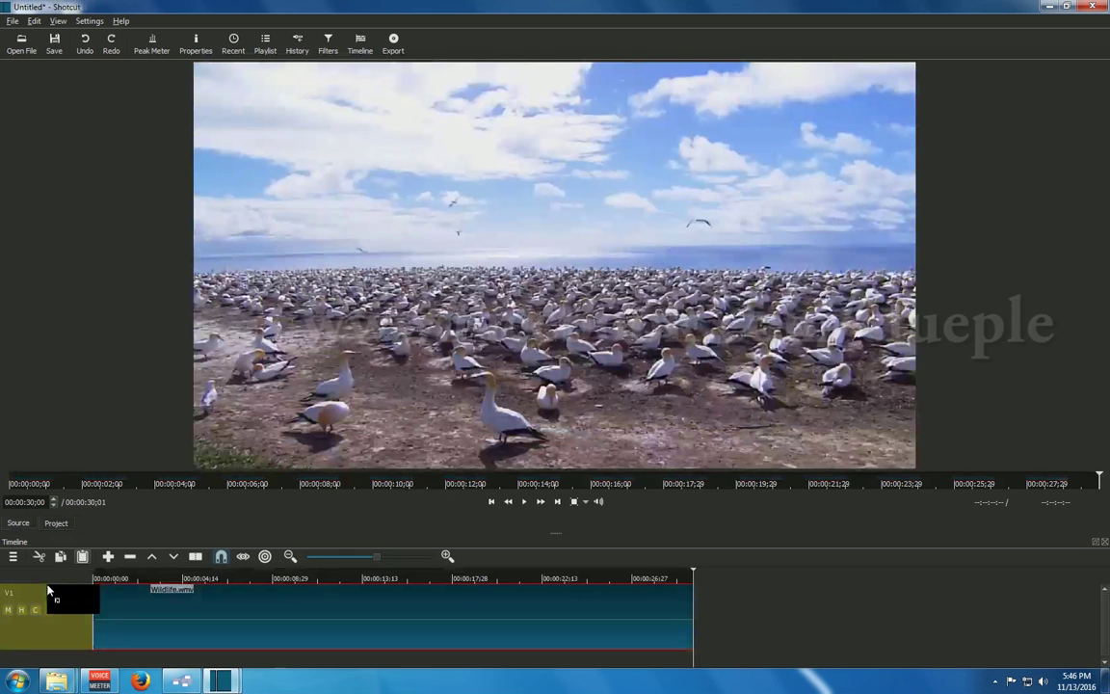
left_click(384, 580)
key("space")
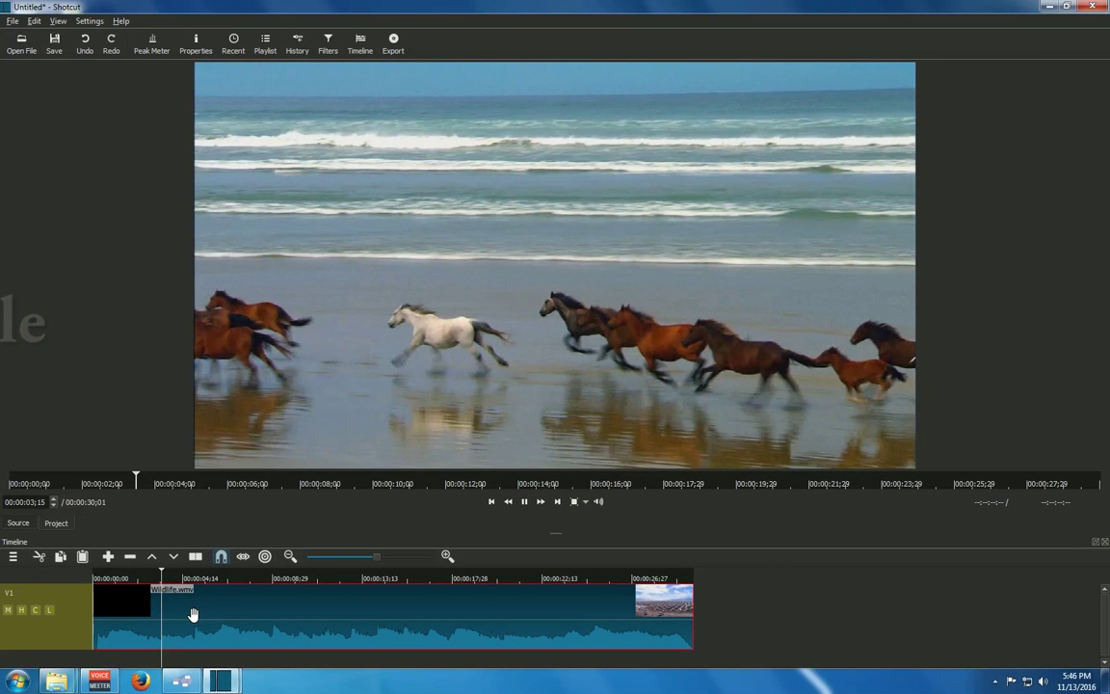
left_click(277, 582)
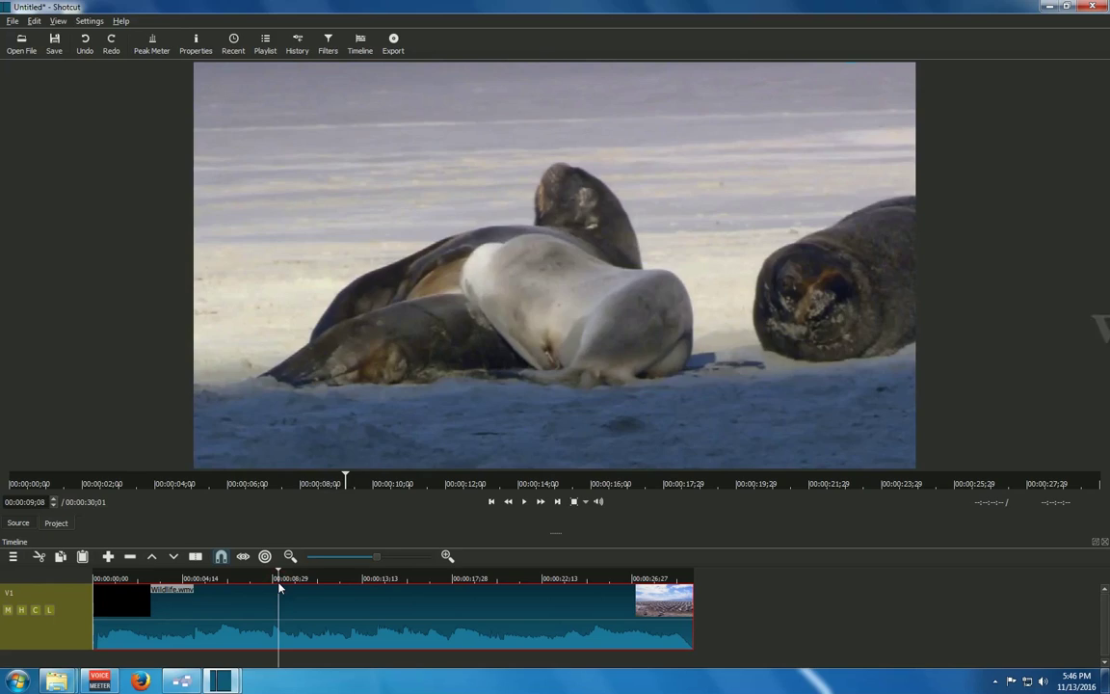
key("space")
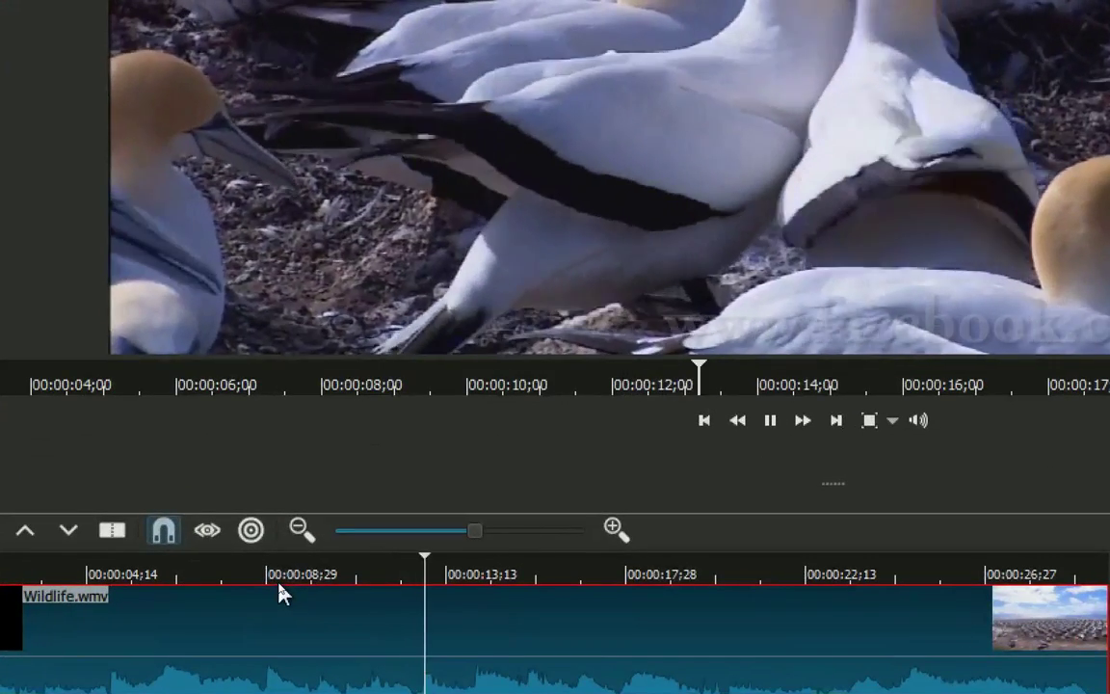
key("space")
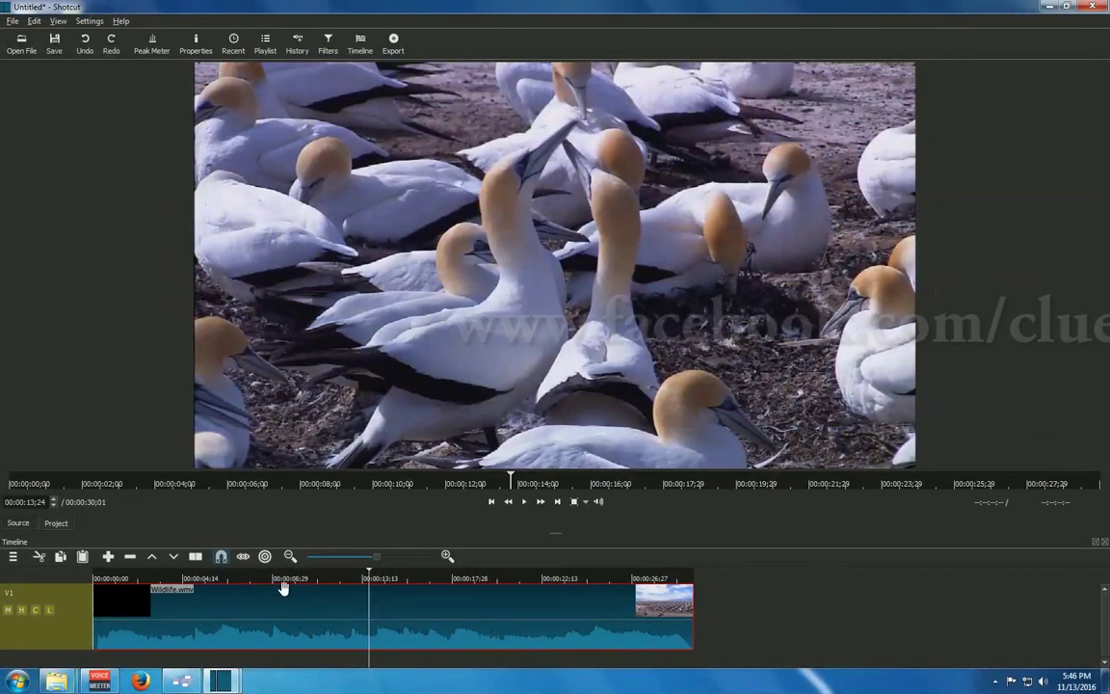
key("Home")
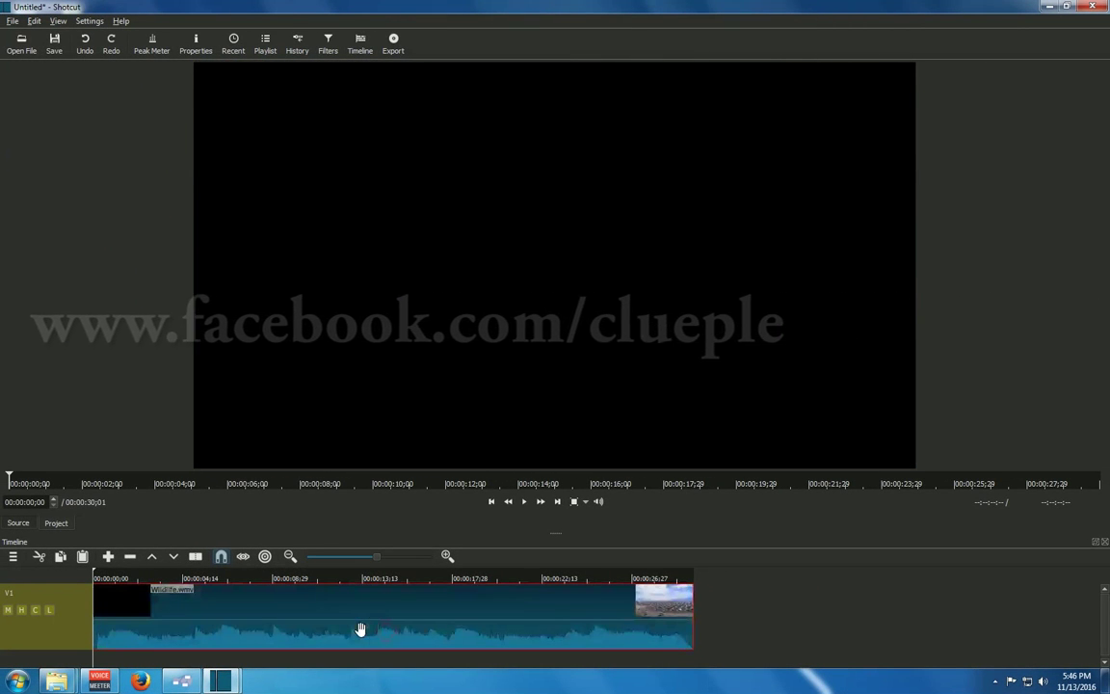
key("space")
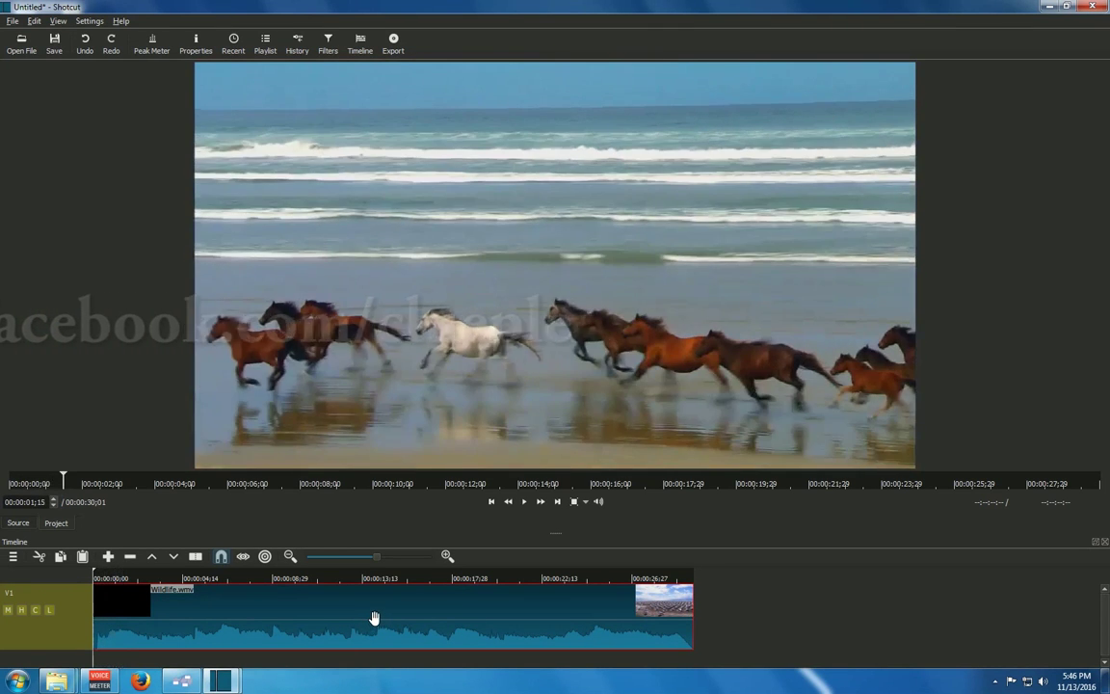
key("Home")
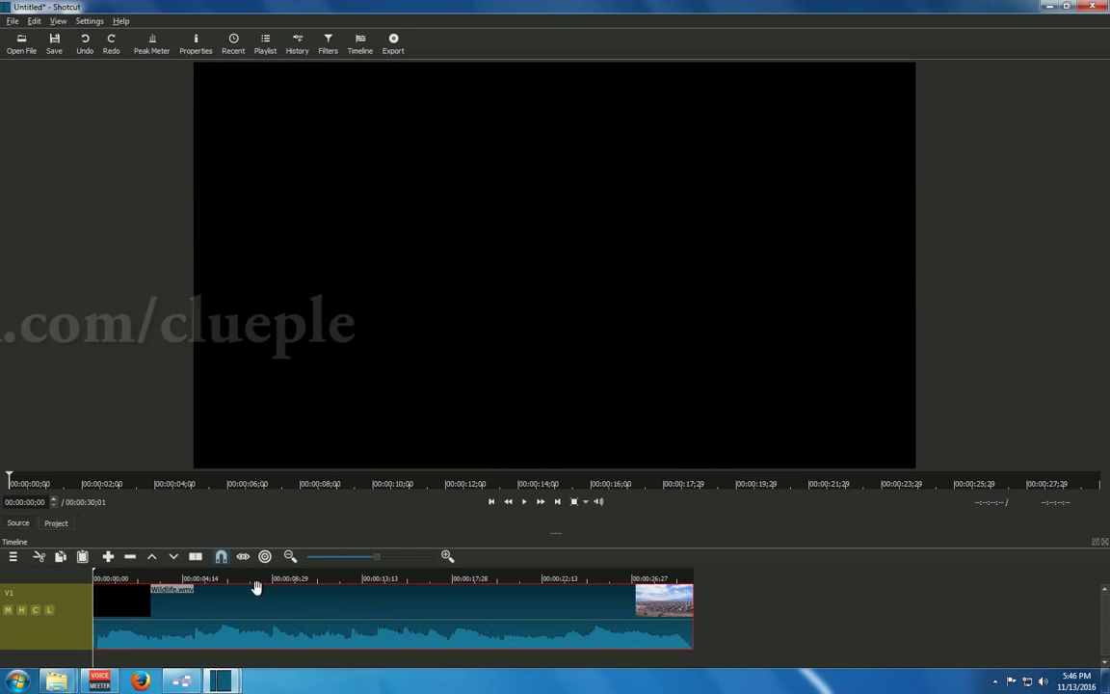
key("space")
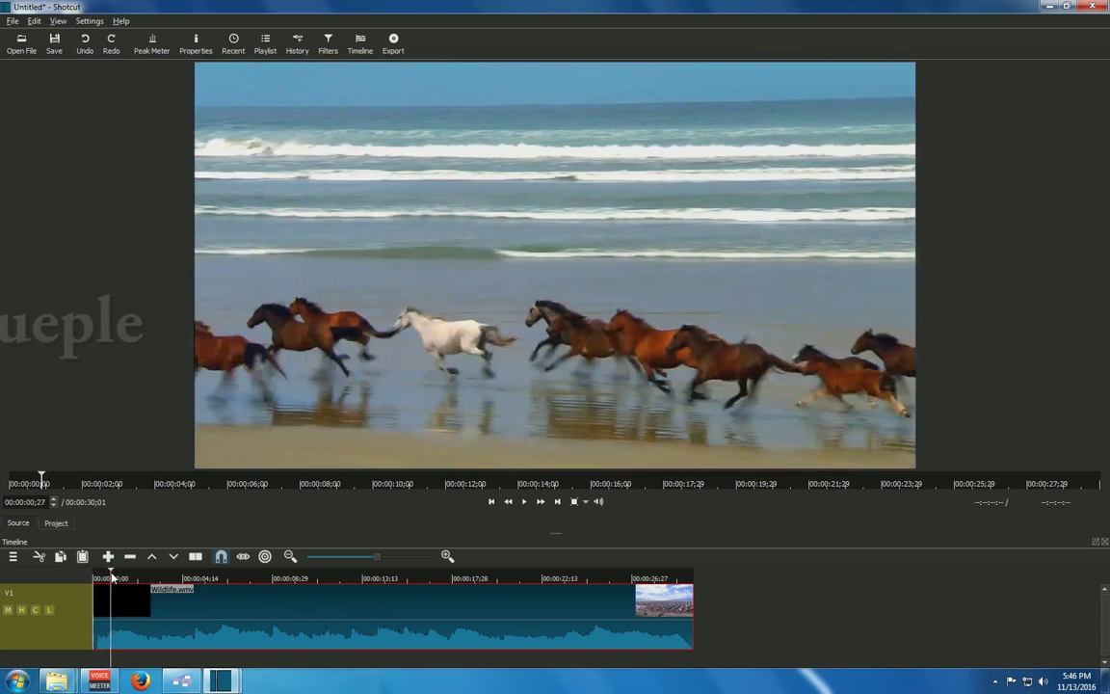
left_click_drag(146, 573, 85, 568)
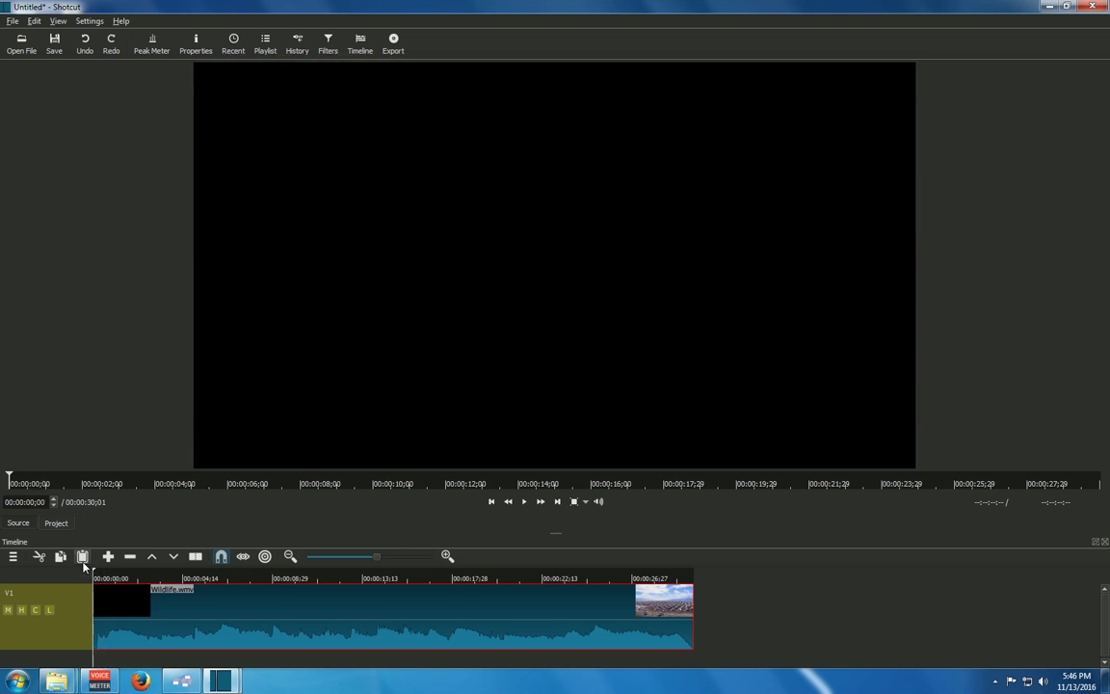
key("space")
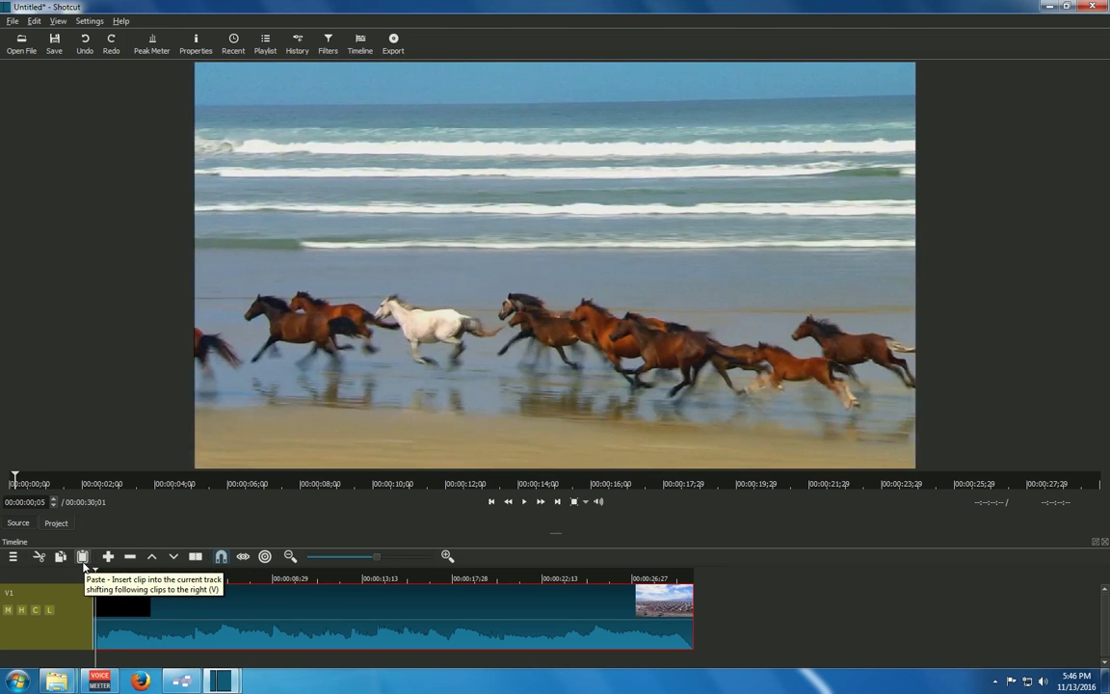
key("space")
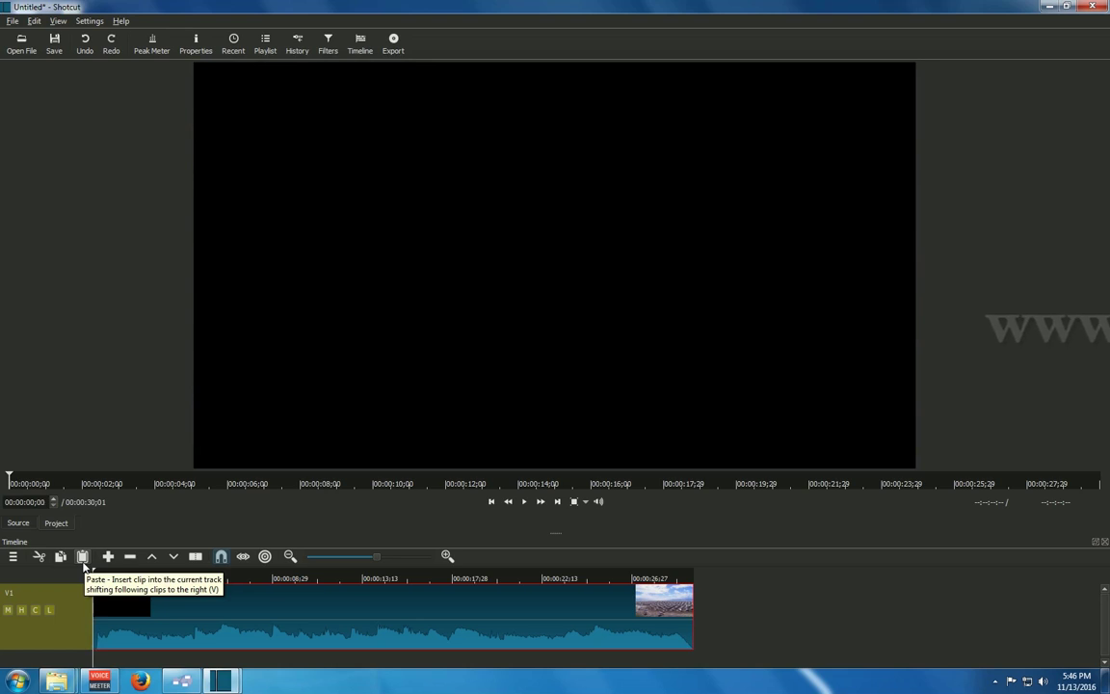
key("space")
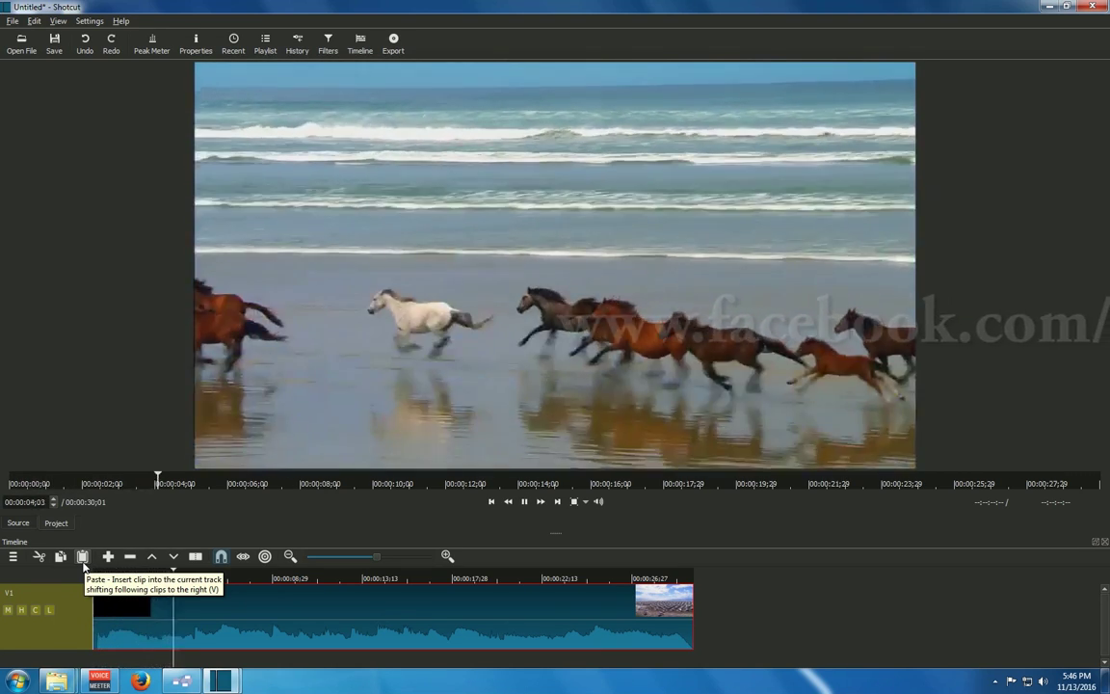
left_click(100, 685)
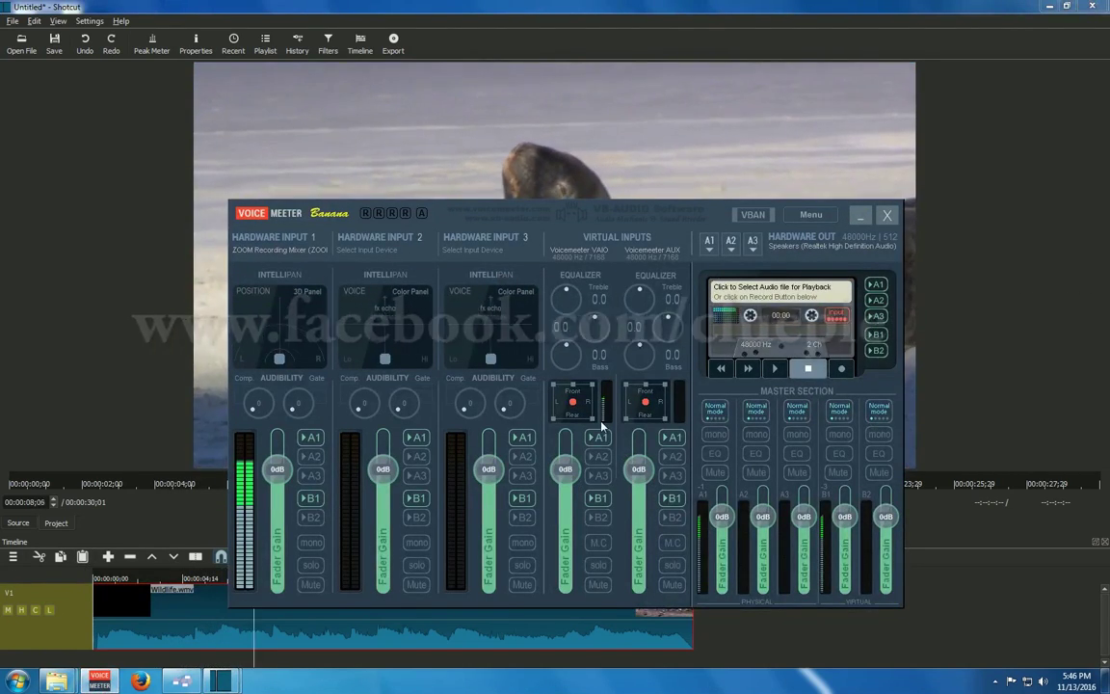
Lower the Voicemeeter VAIO virtual input gain to about -12.4 dB and minimize the mixer
left_click_drag(565, 469, 568, 487)
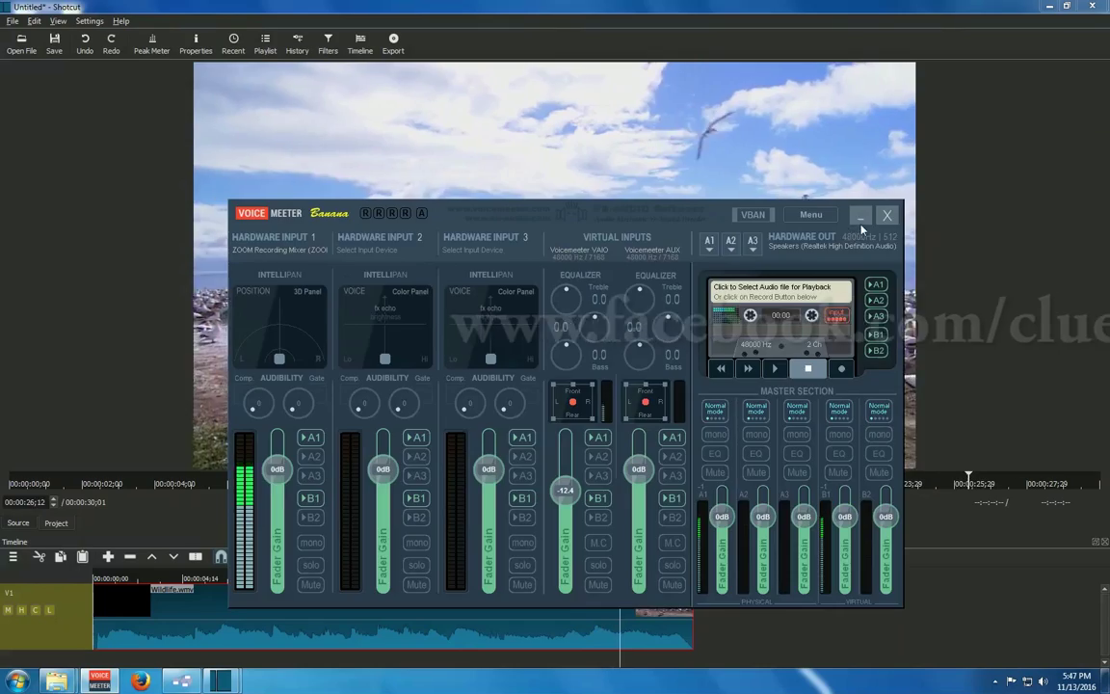
left_click(860, 218)
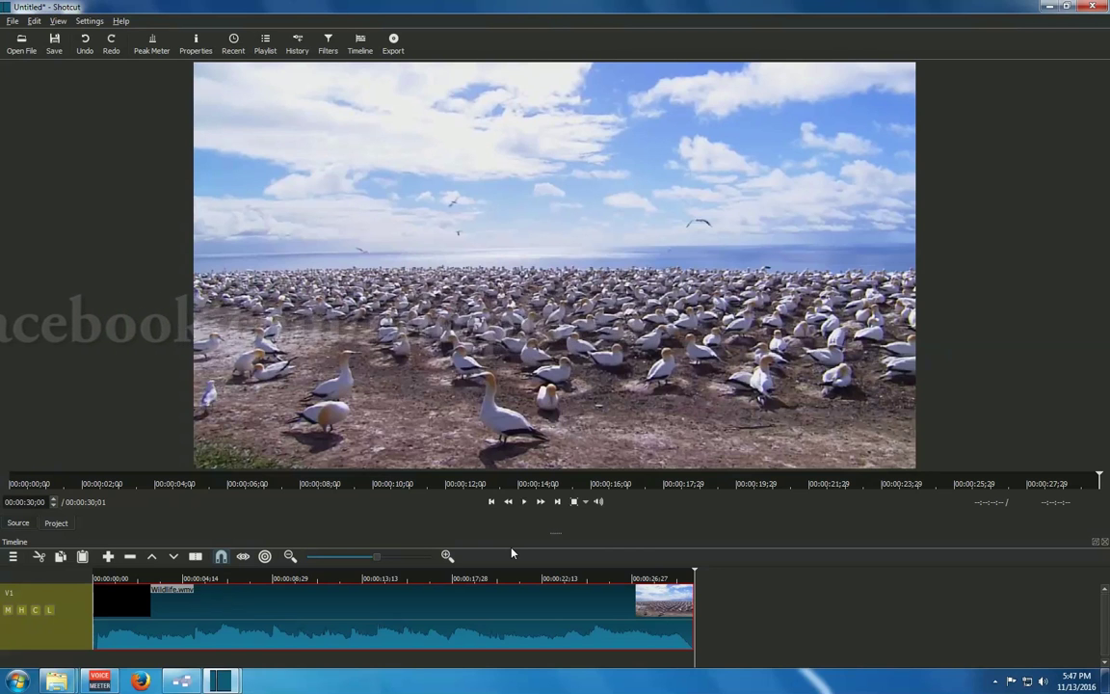
key("j")
key("space")
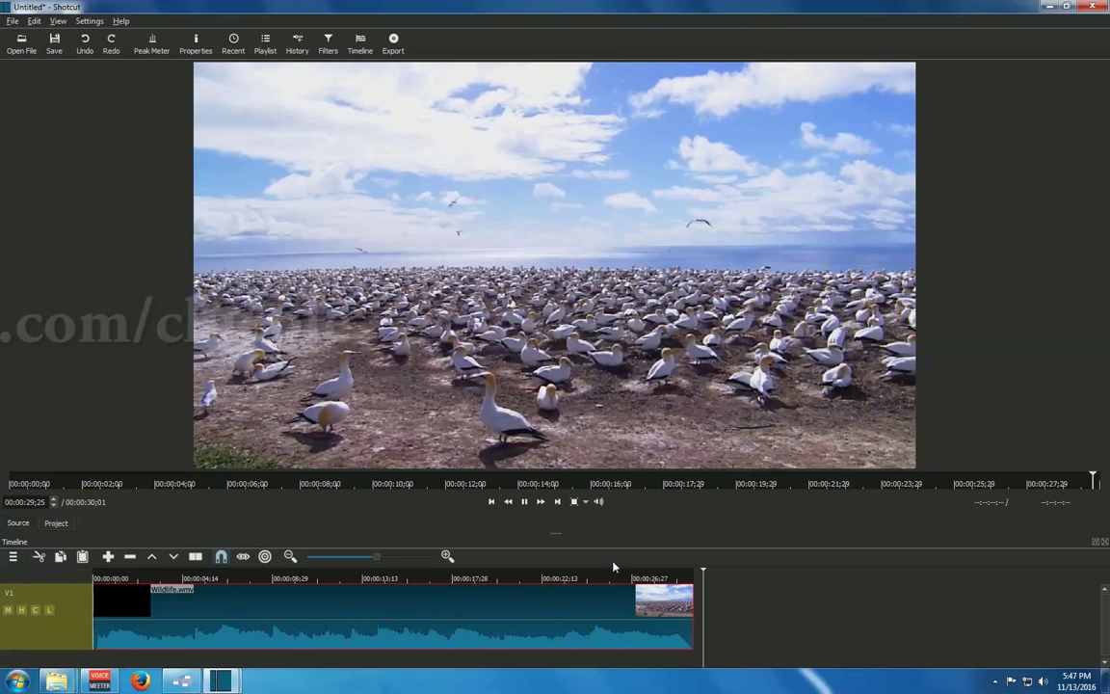
key("j")
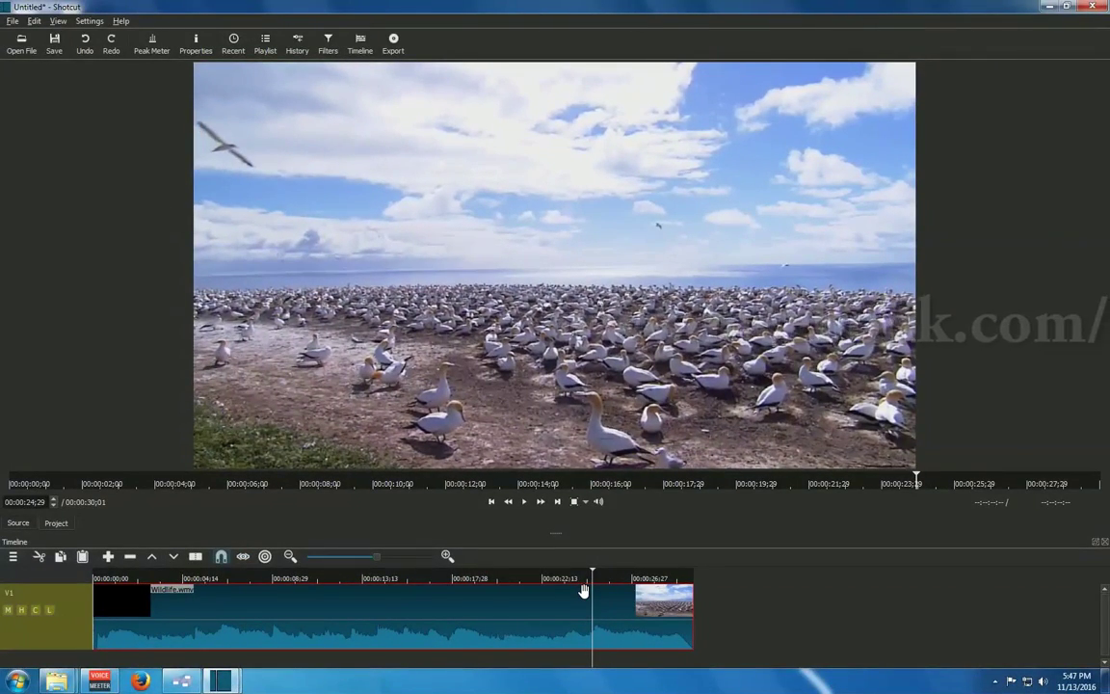
key("l")
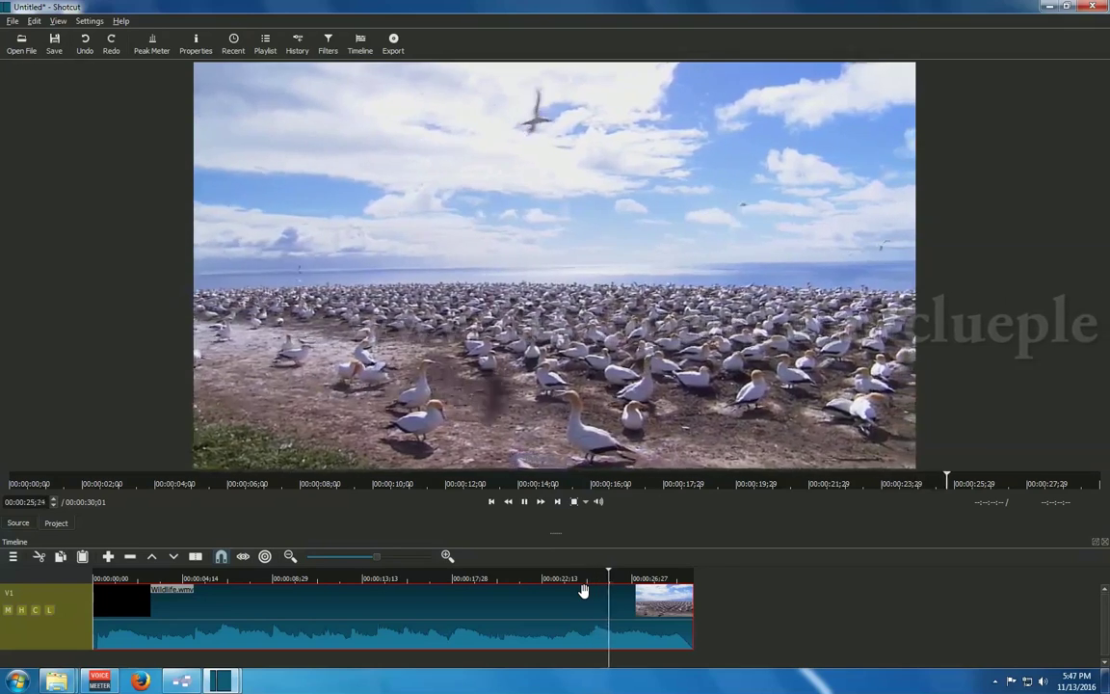
key("k")
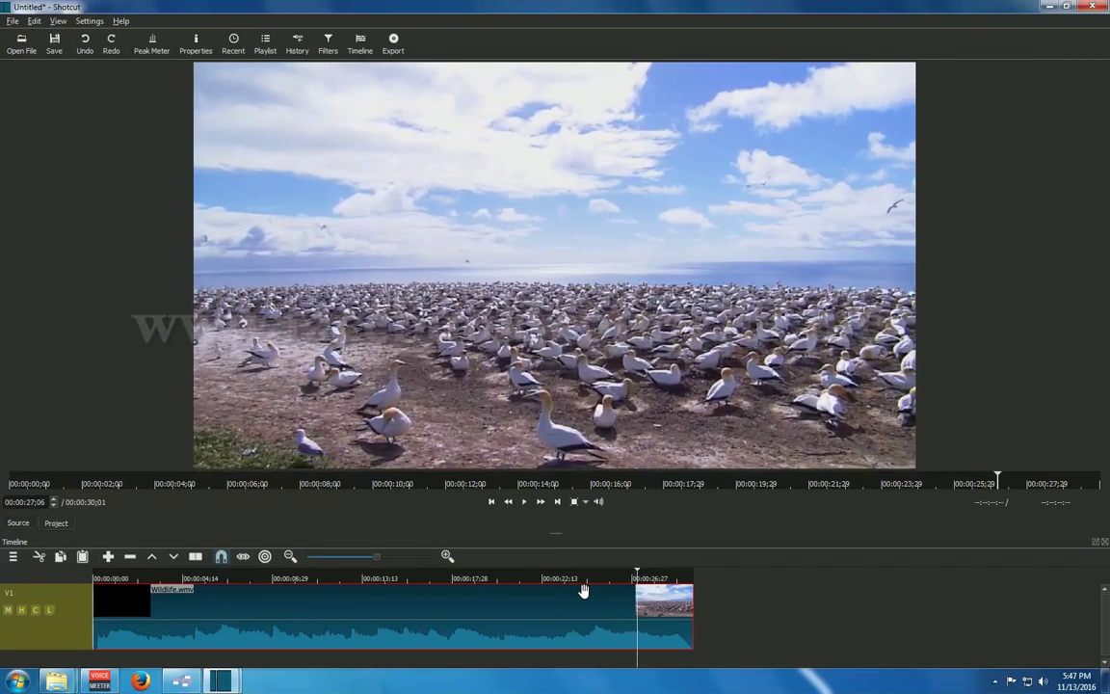
key("Right")
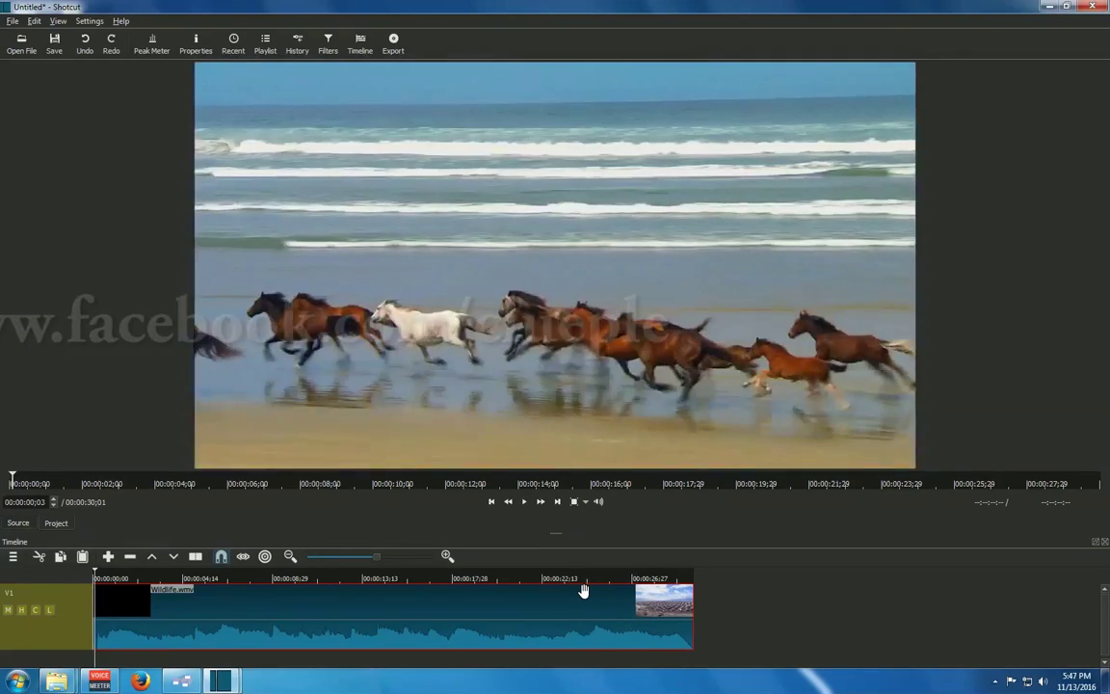
key("Right")
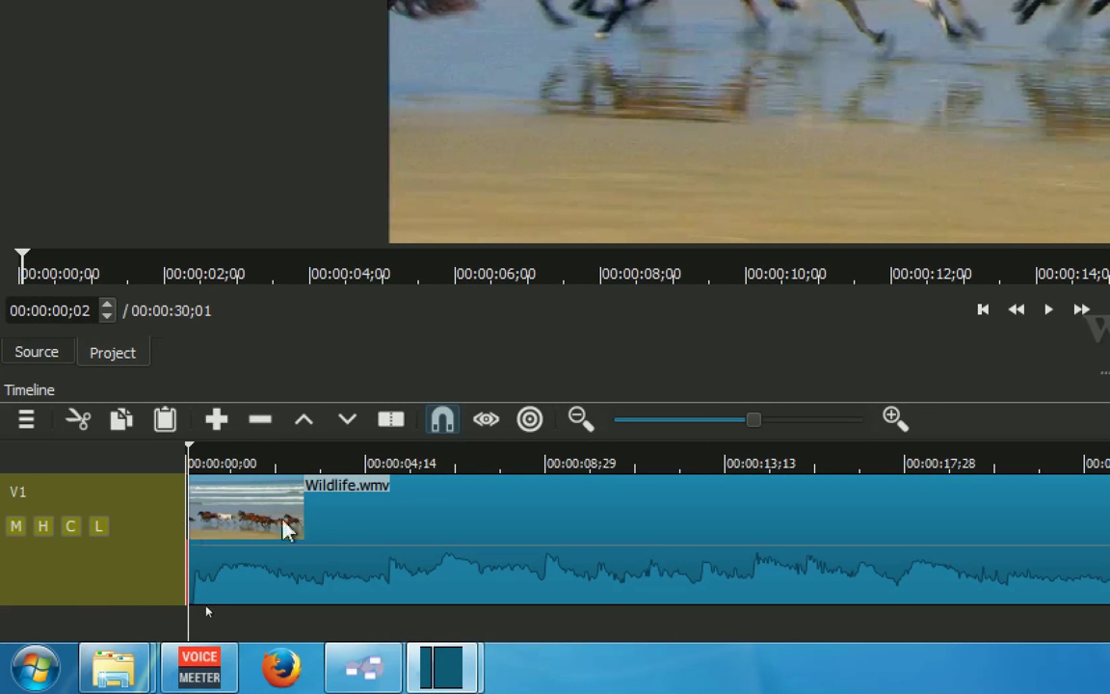
left_click(503, 460)
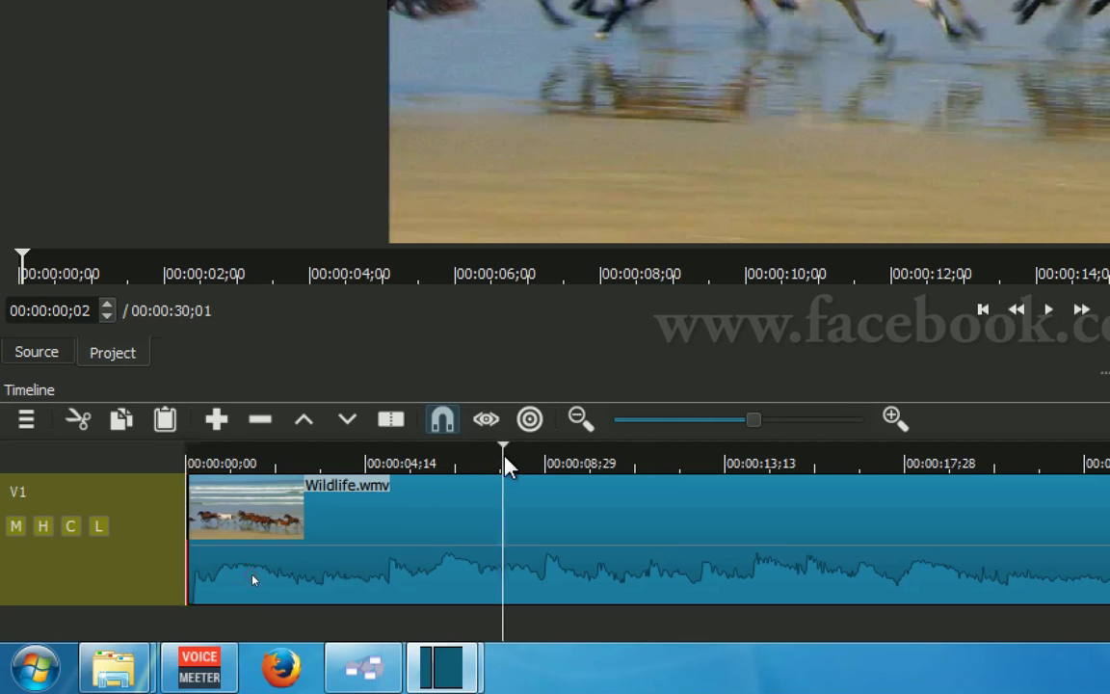
key("s")
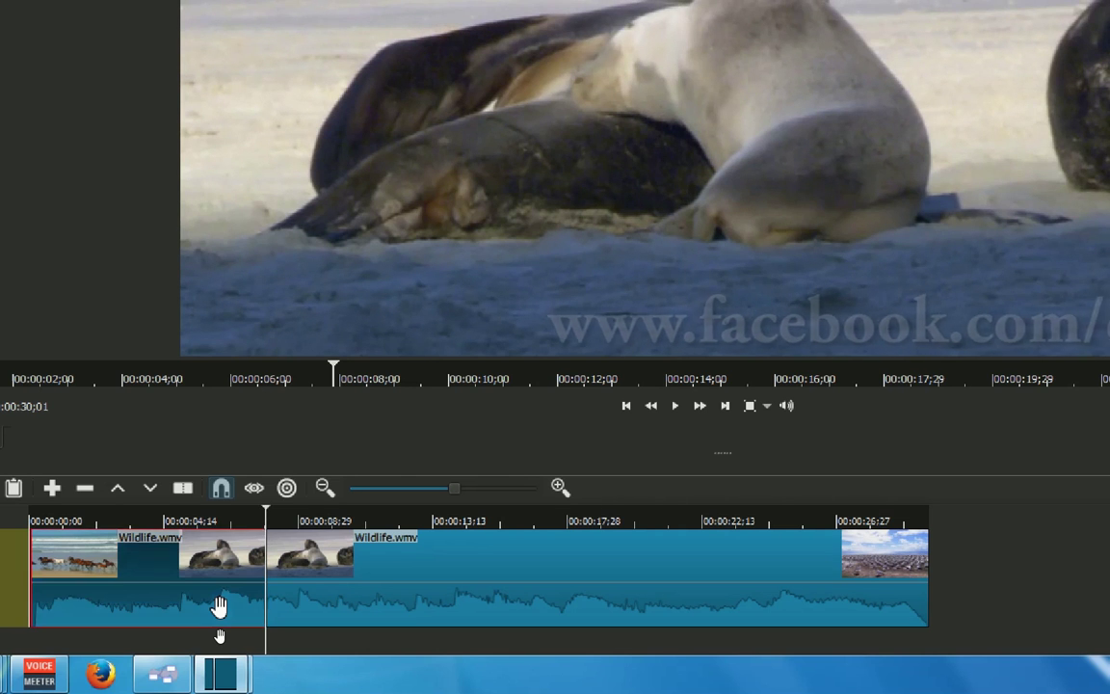
left_click(220, 605)
left_click(219, 605)
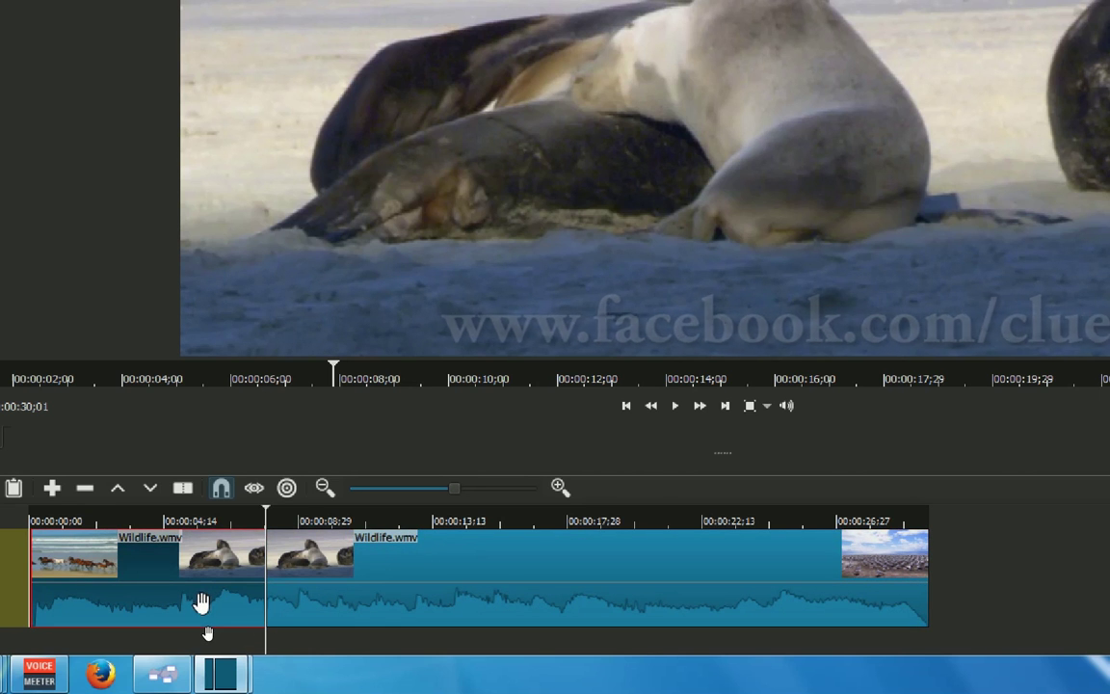
key("Delete")
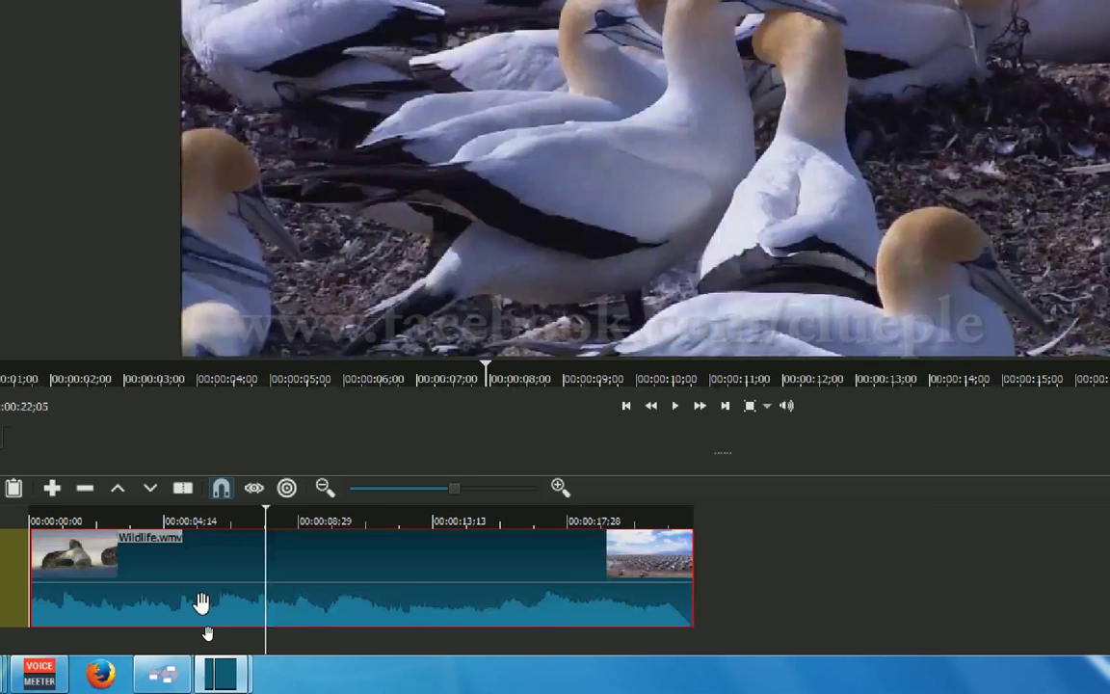
key("Home")
key("space")
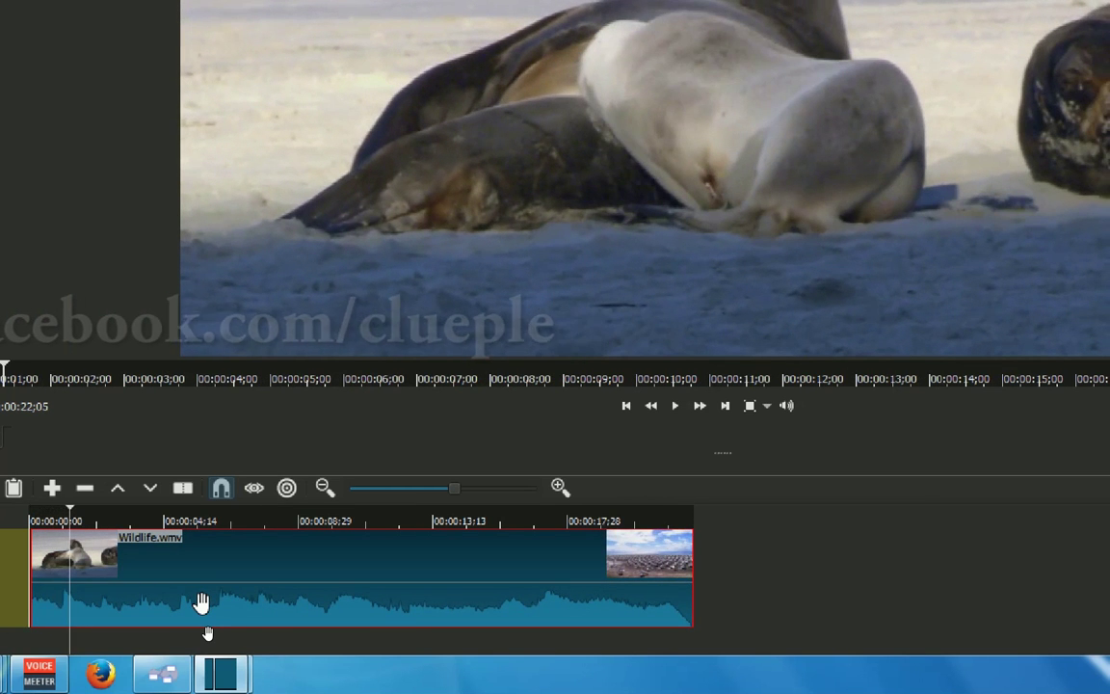
key("ctrl+z")
key("Home")
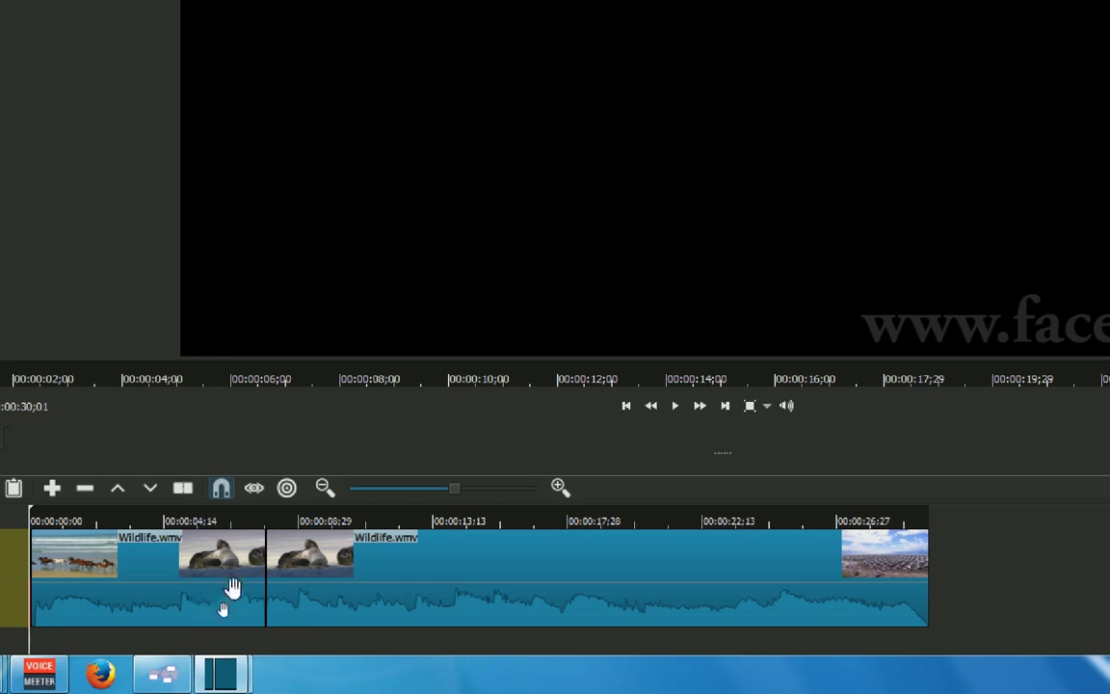
left_click(185, 533)
key("space")
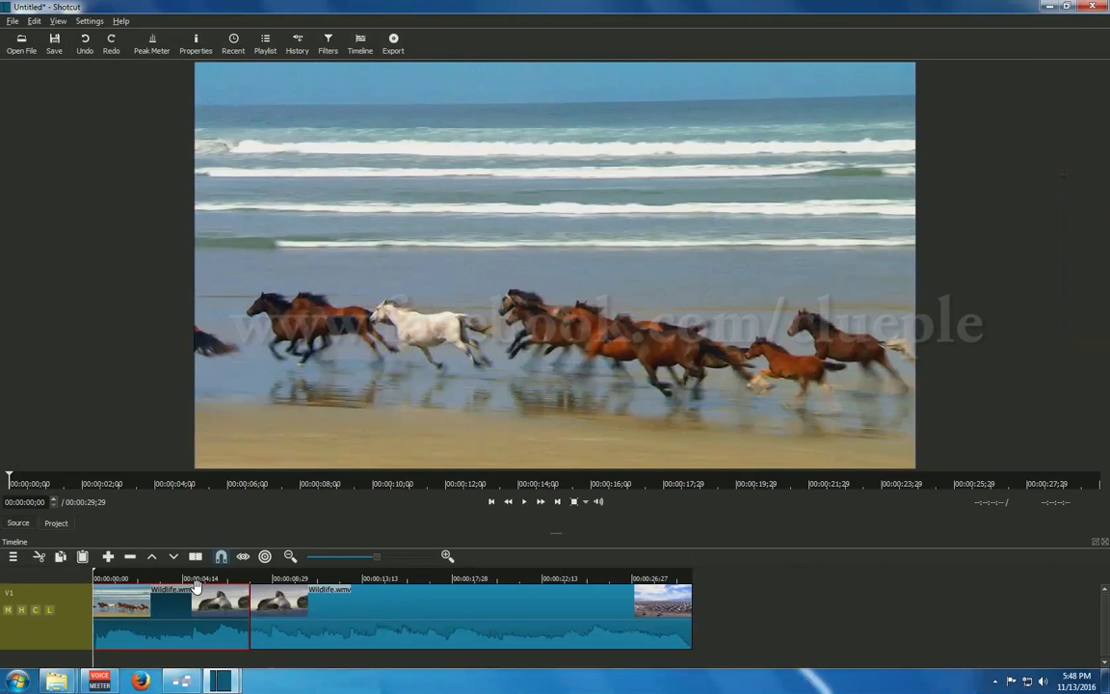
Start playback, reset VoiceMeeter's first virtual input gain to 0 dB, and minimize the mixer
key("space")
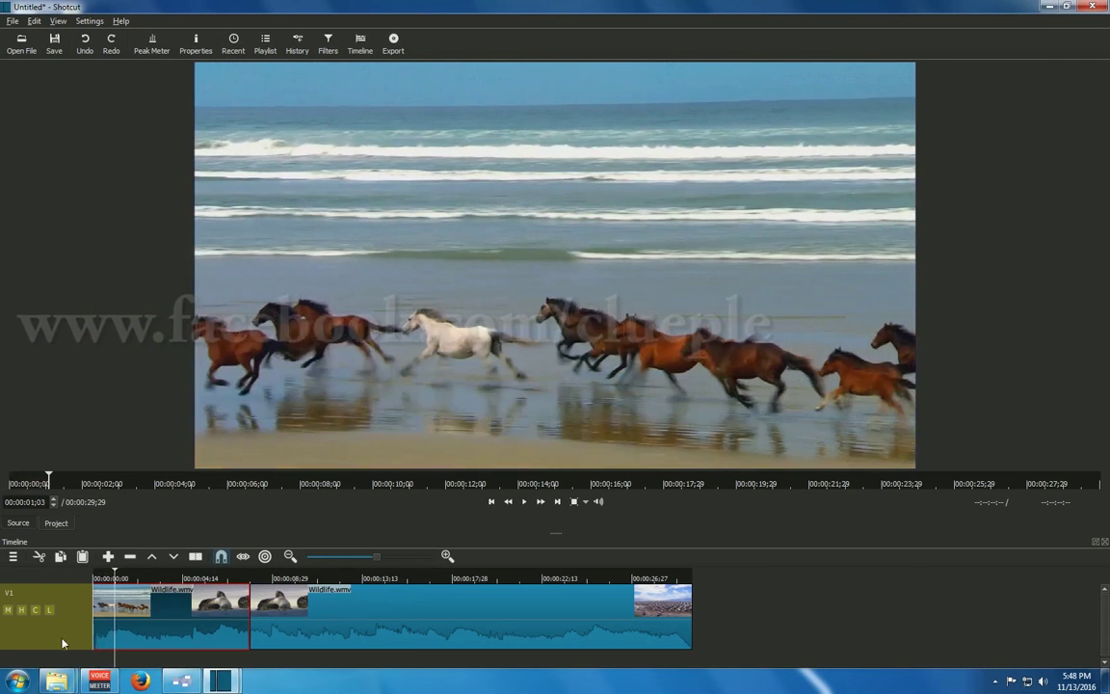
left_click(99, 681)
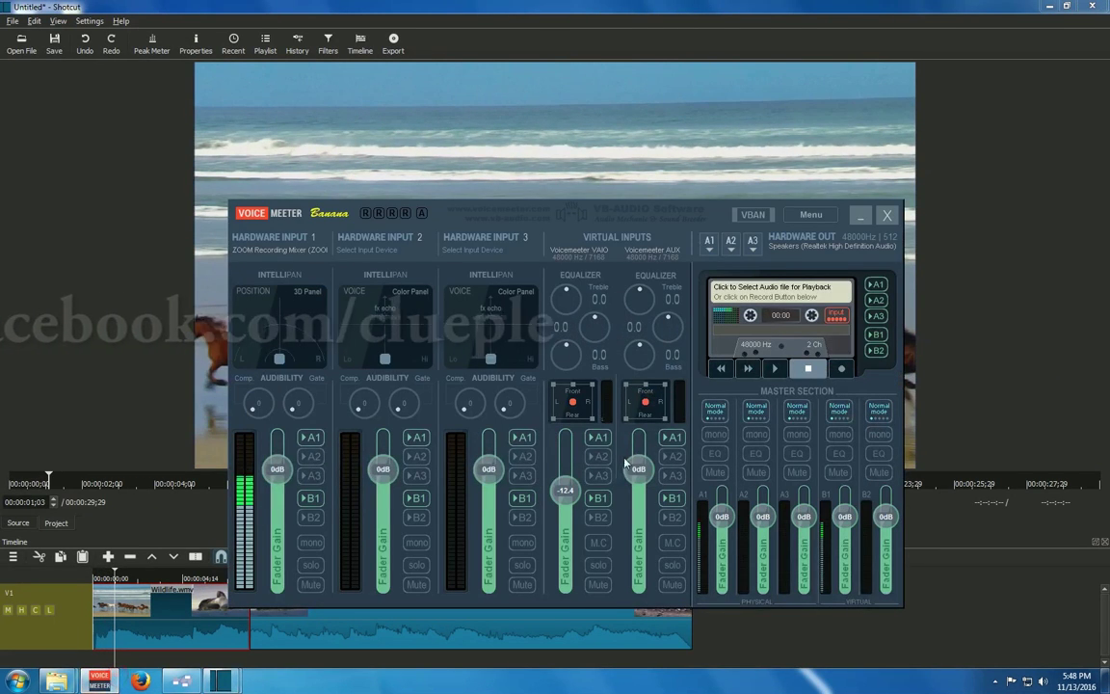
double_click(566, 490)
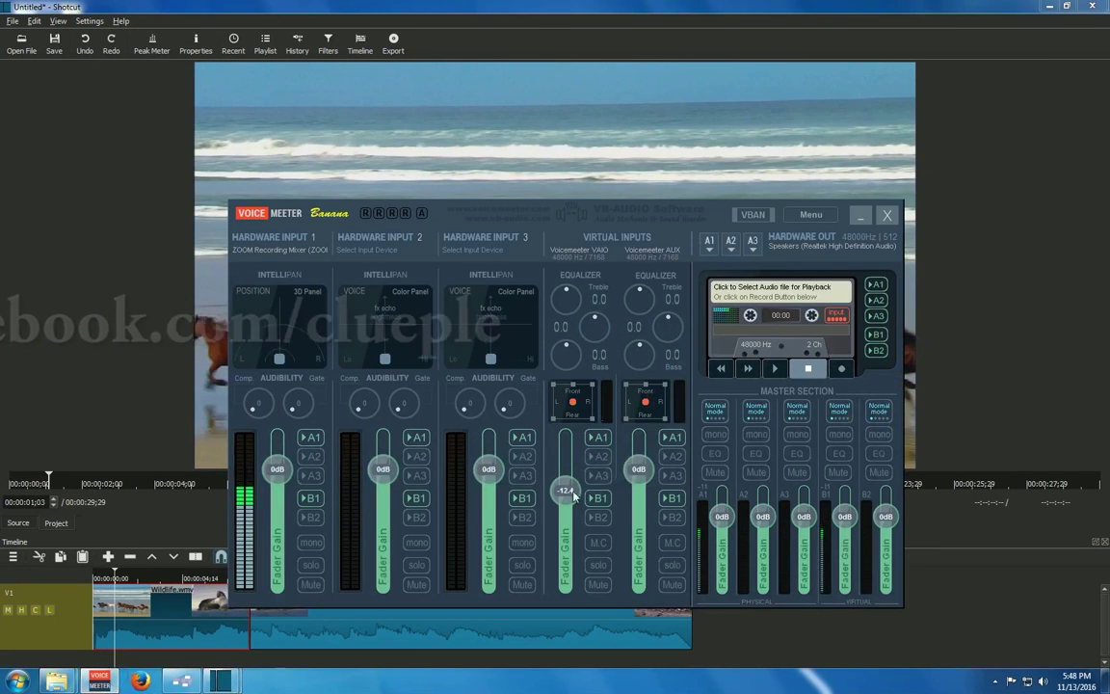
left_click(861, 216)
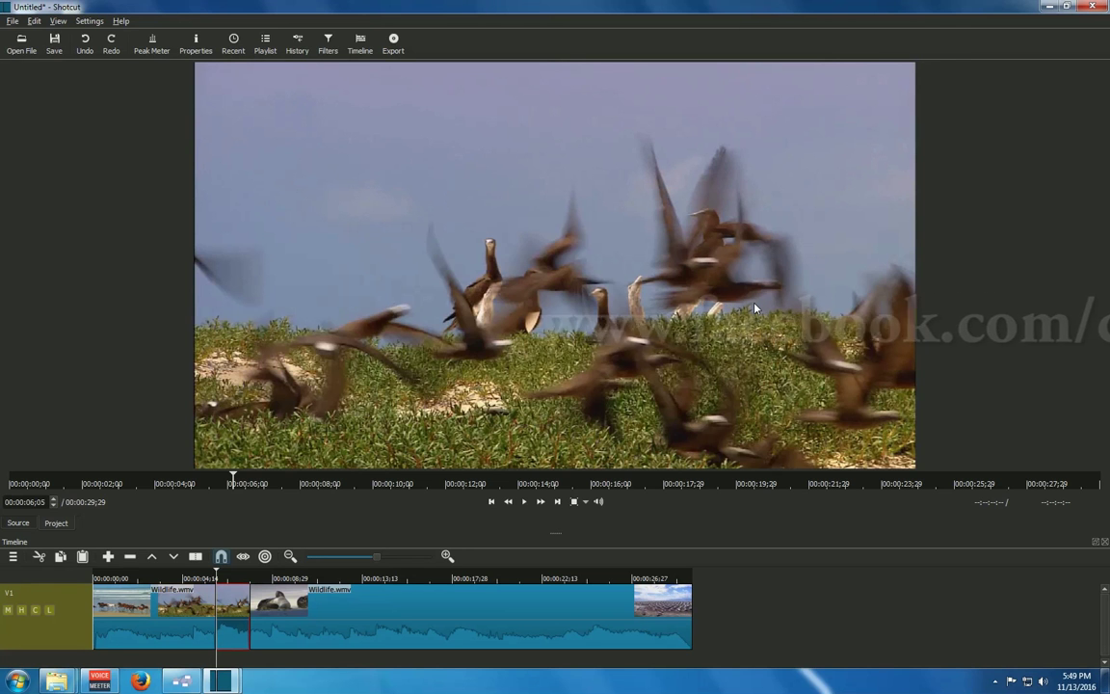
Ripple-delete the short flying-birds clip so the gap between clips closes
key("z")
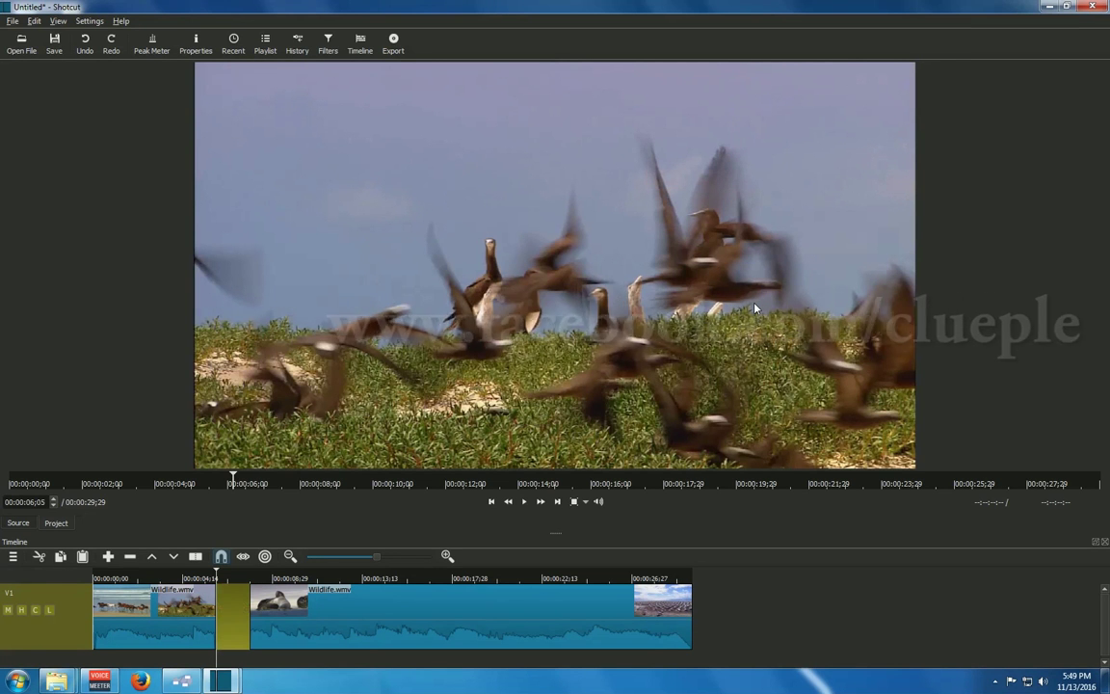
key("ctrl+z")
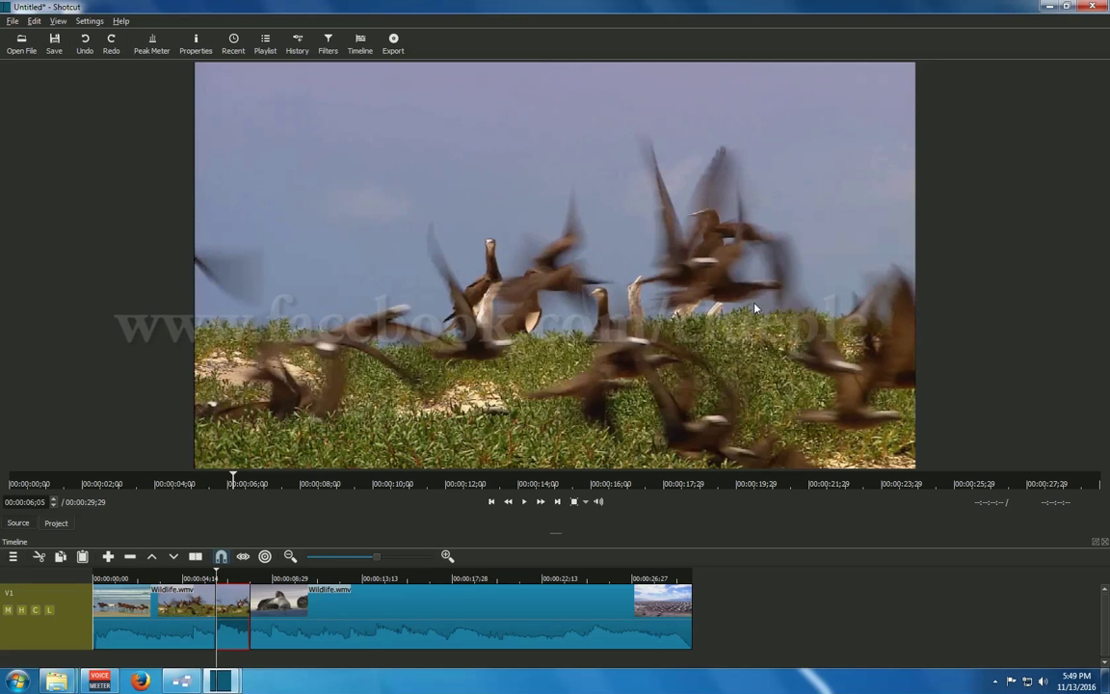
key("x")
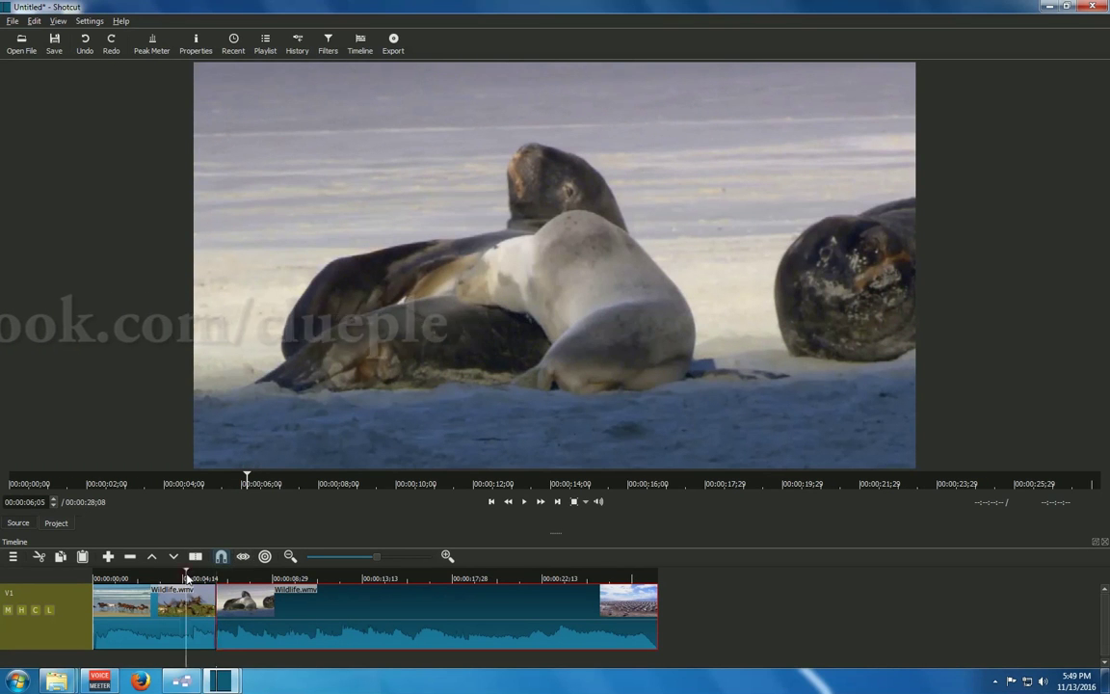
Play through the edited 00:00:28;08 timeline, then rewind to the start
key("space")
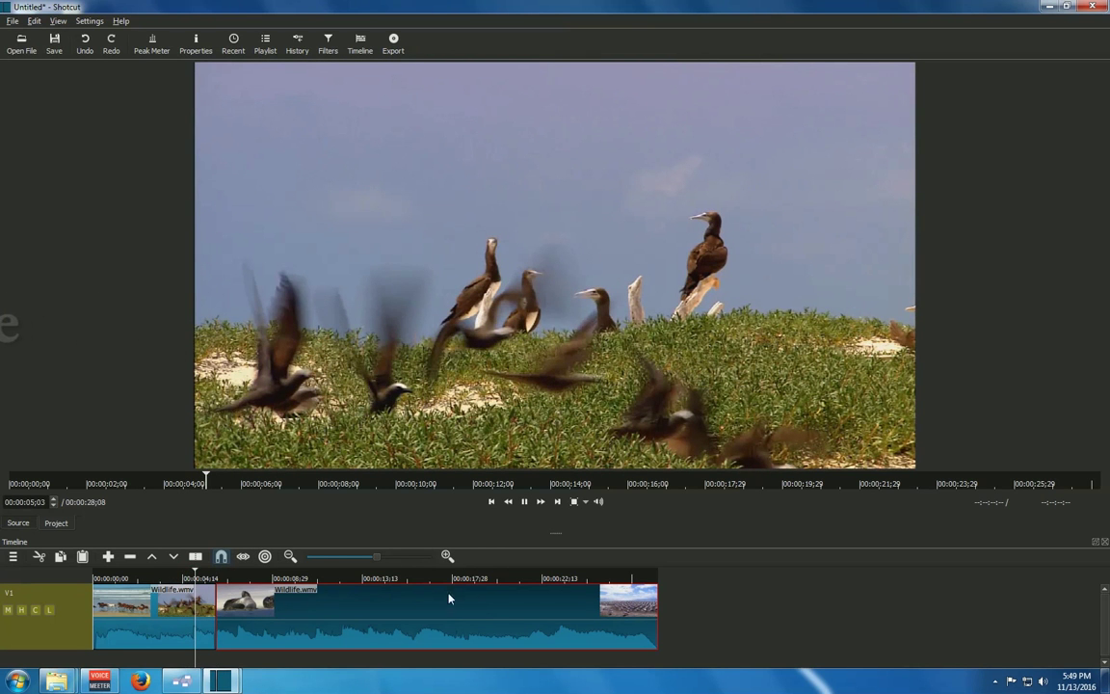
key("space")
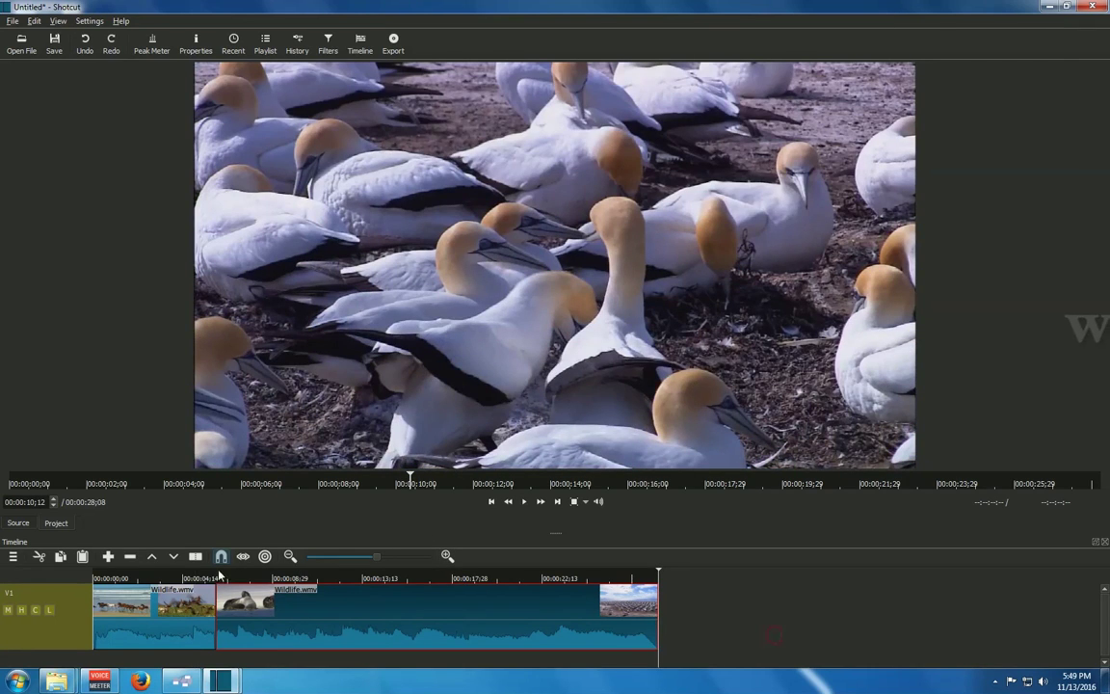
key("space")
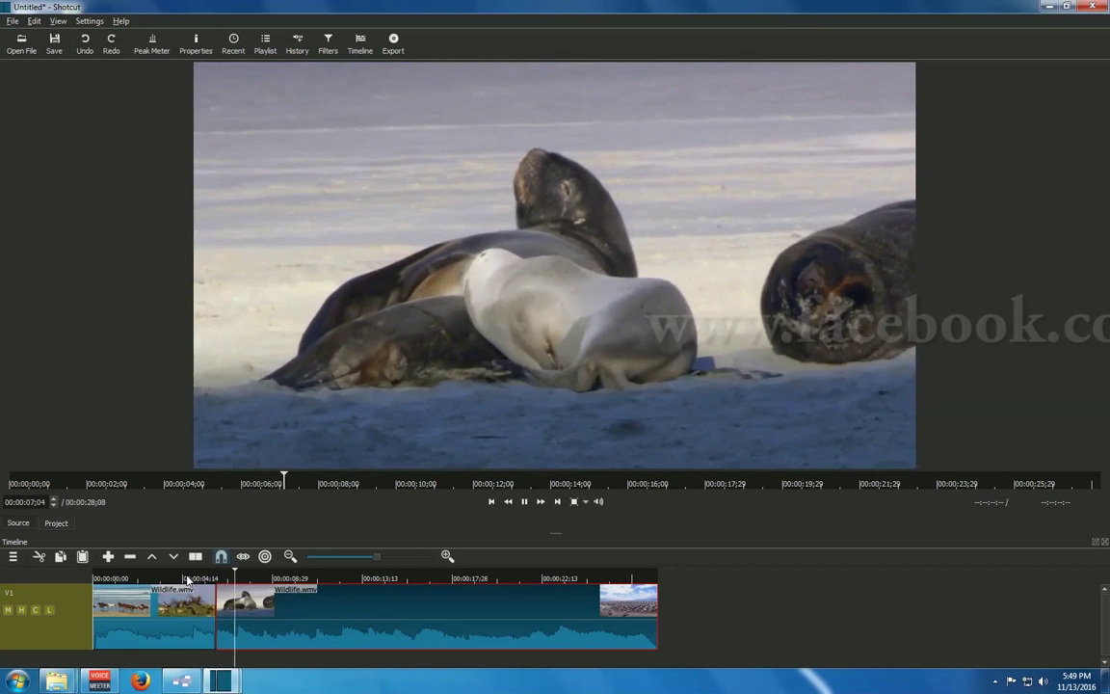
key("space")
key("Home")
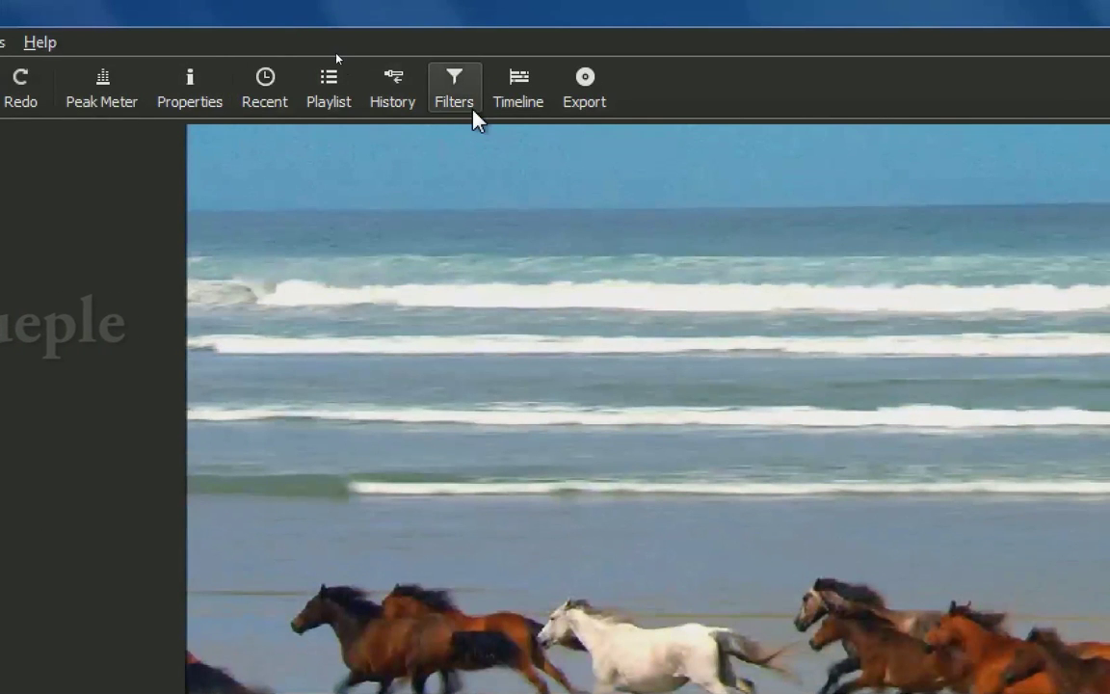
Add a Glow filter from the Video filters list to the Wildlife.wmv clip
left_click(466, 112)
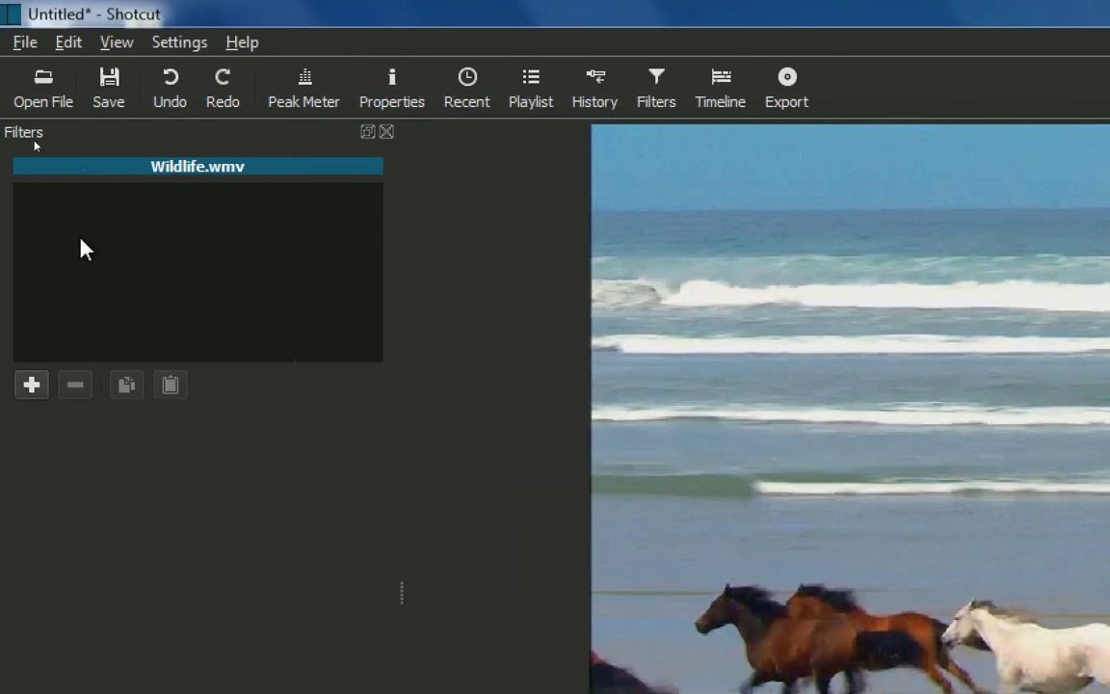
left_click(34, 393)
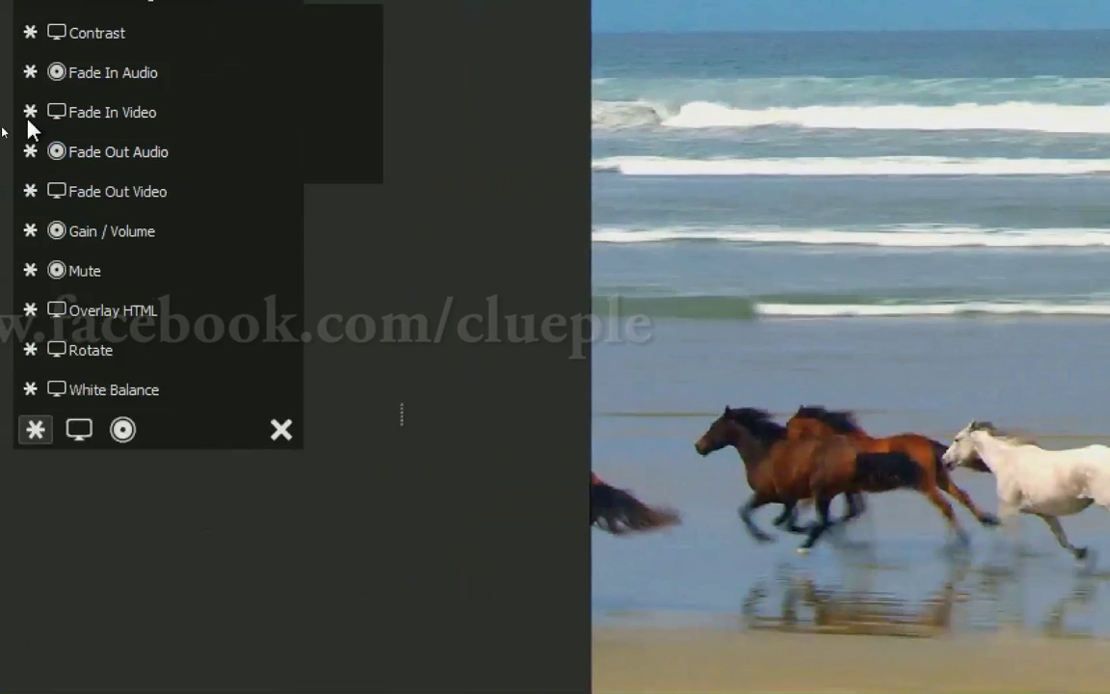
left_click(79, 431)
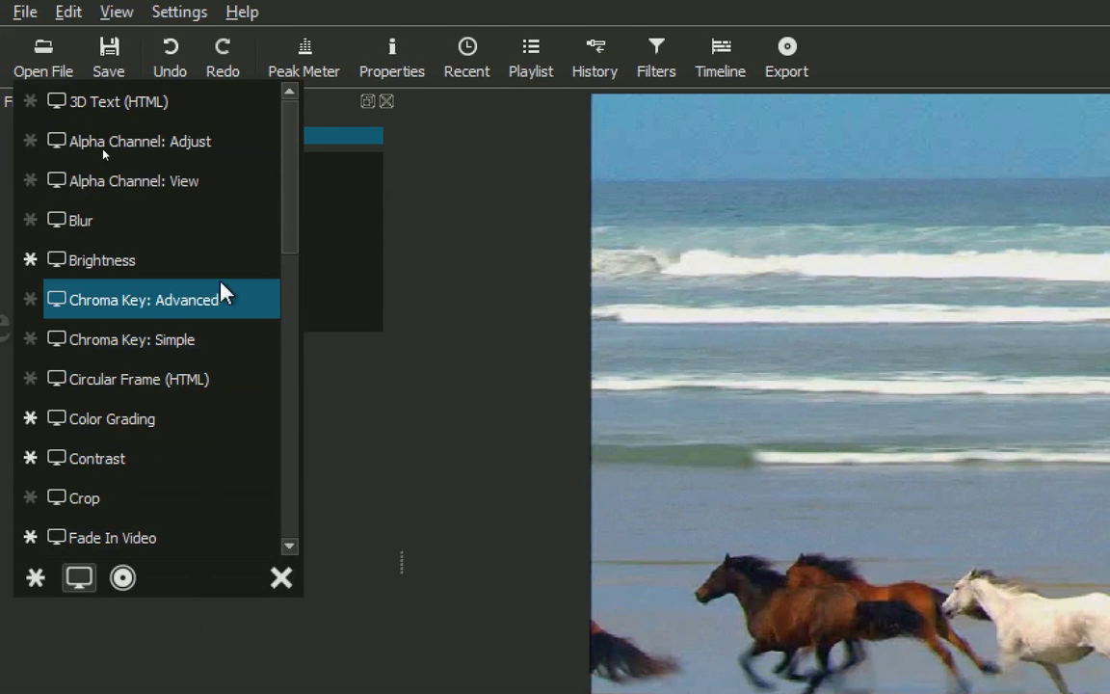
scroll(288, 260, "down", 2)
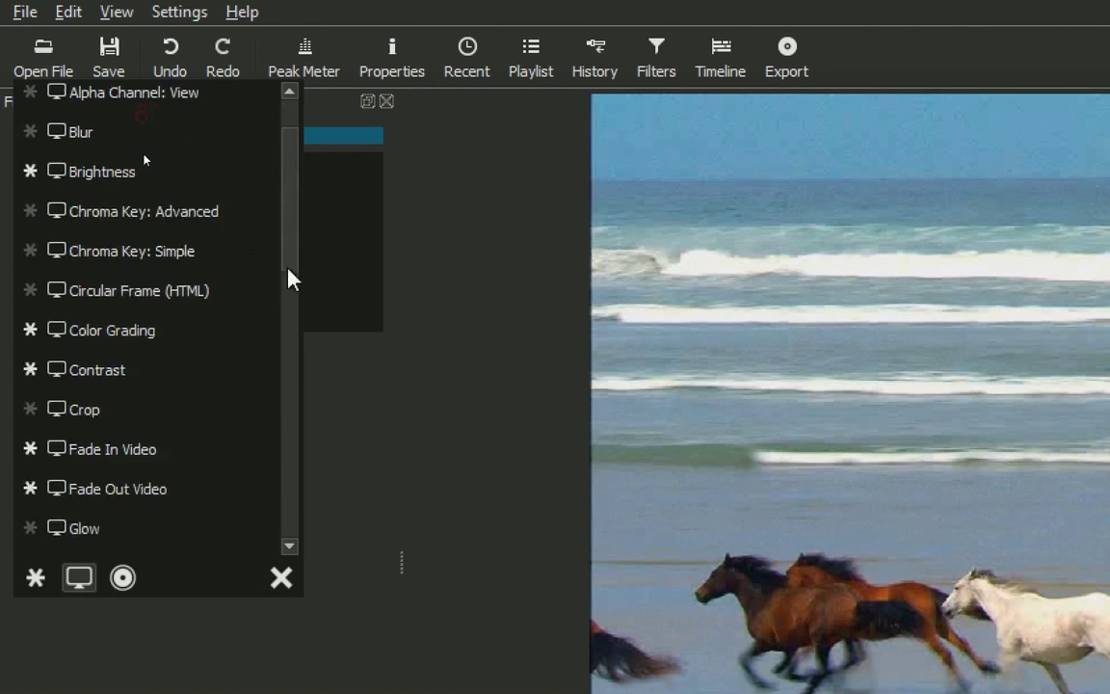
scroll(290, 290, "down", 5)
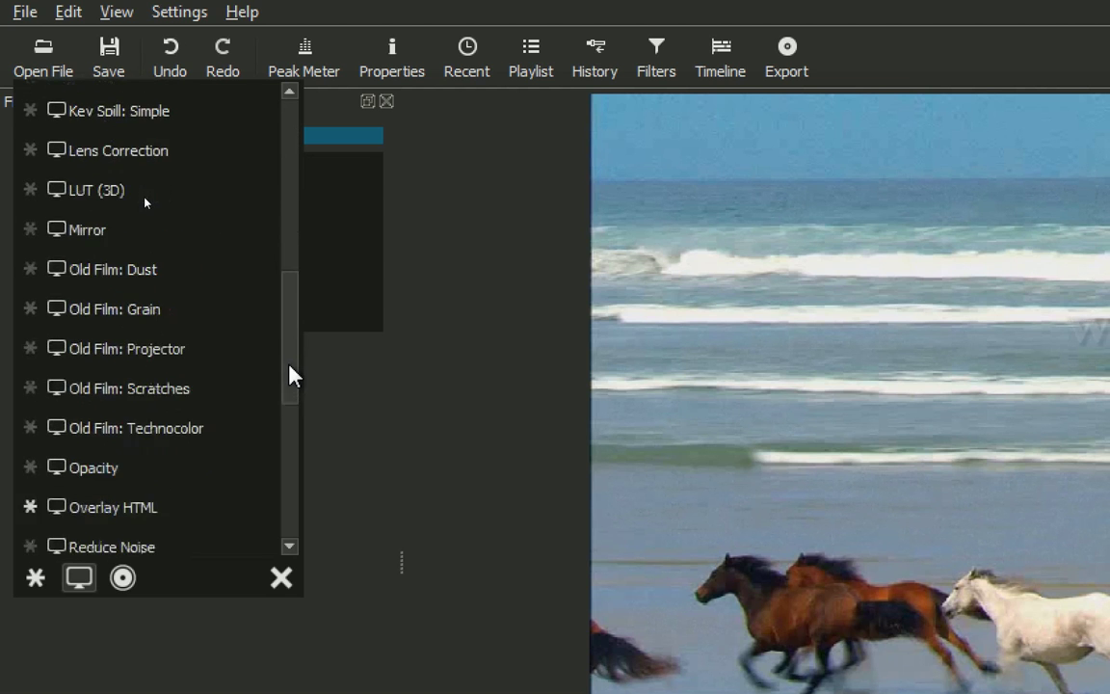
left_click_drag(289, 374, 286, 292)
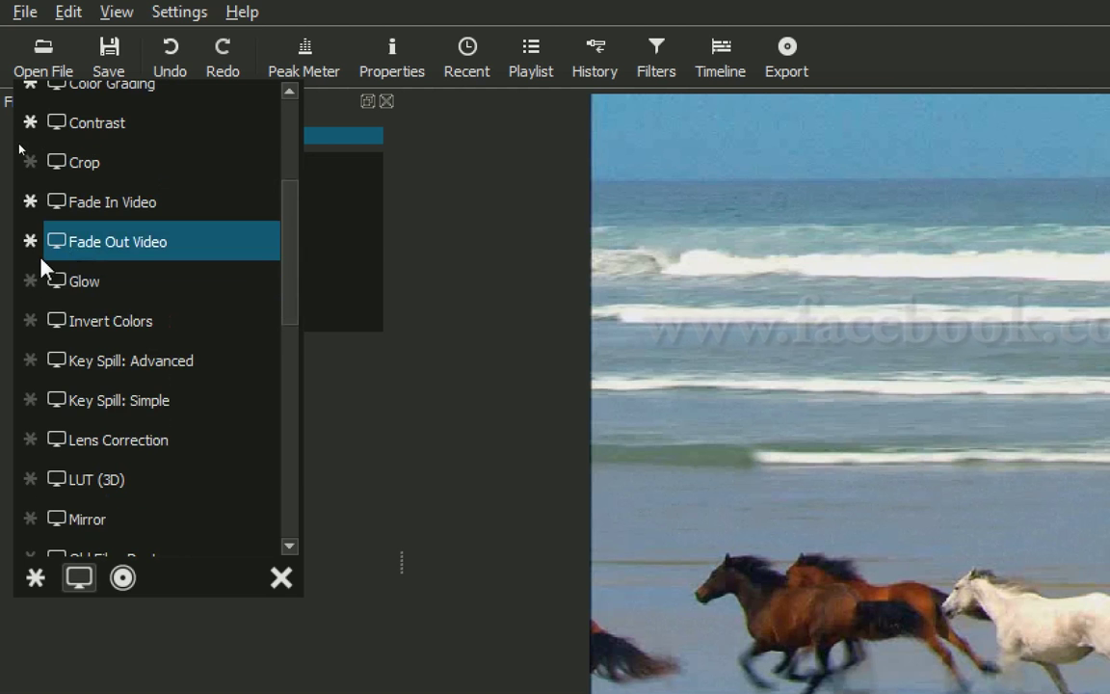
left_click(125, 291)
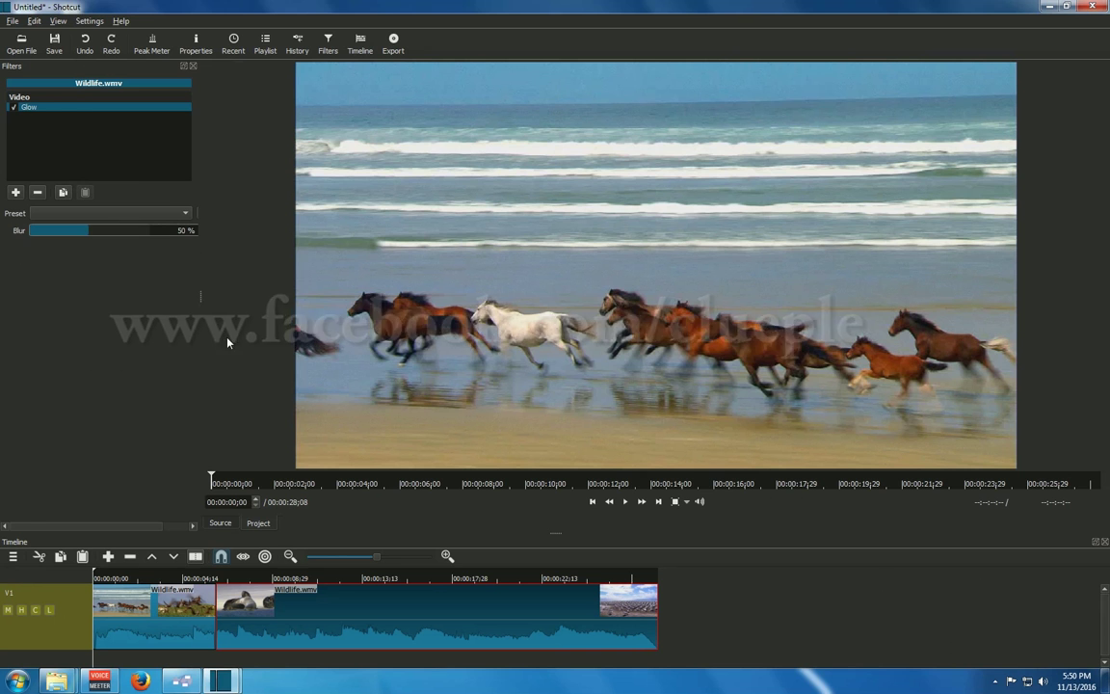
Move the playhead and select clips to check which one carries the Glow filter
left_click(347, 577)
left_click(409, 576)
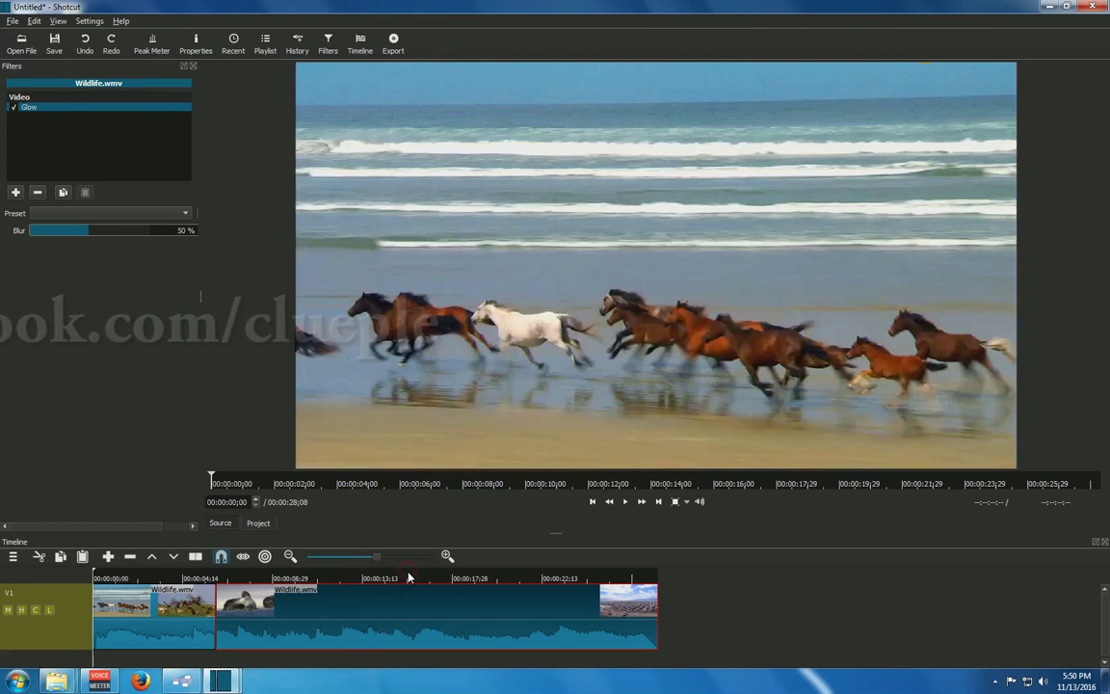
left_click(170, 597)
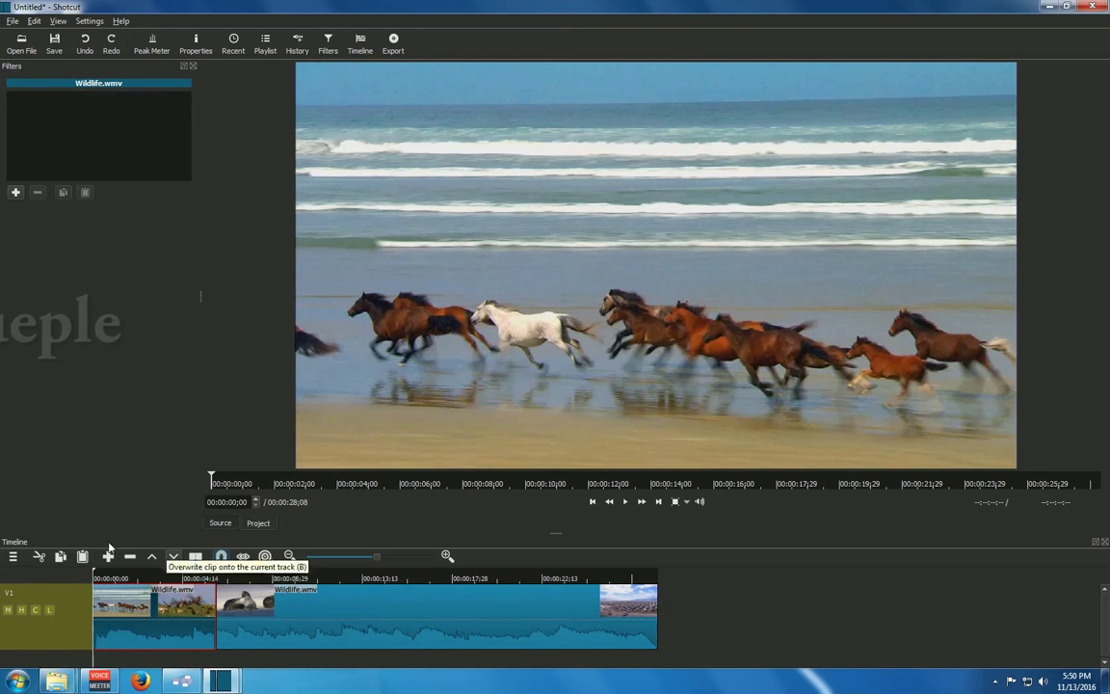
key("End")
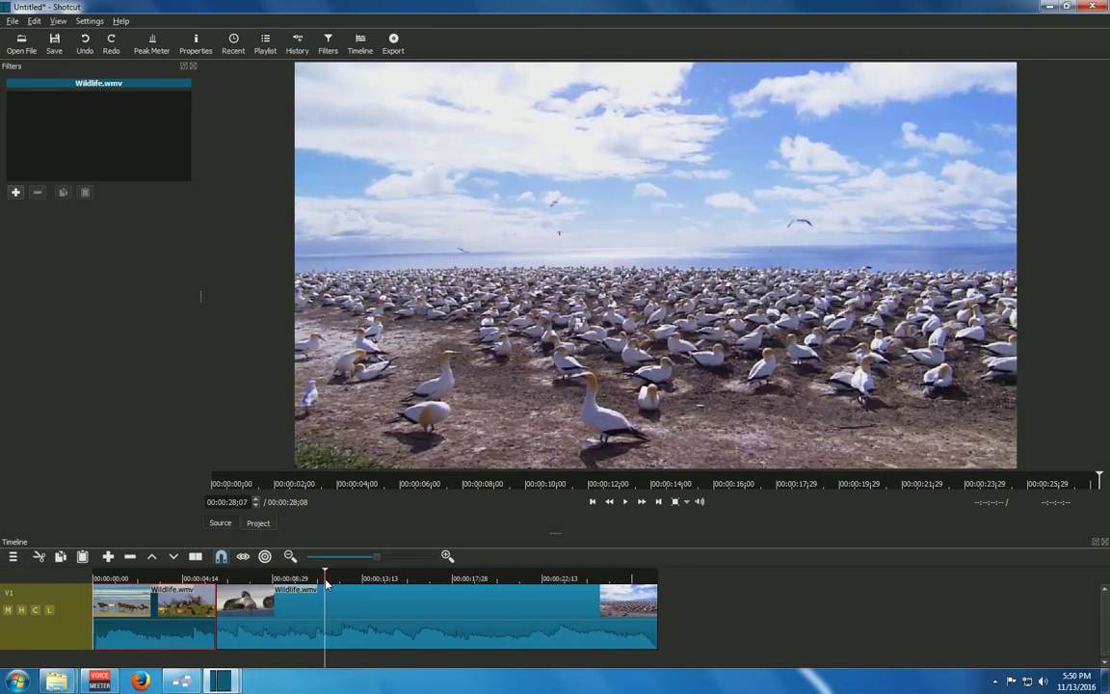
left_click(326, 579)
left_click(314, 607)
left_click(173, 622)
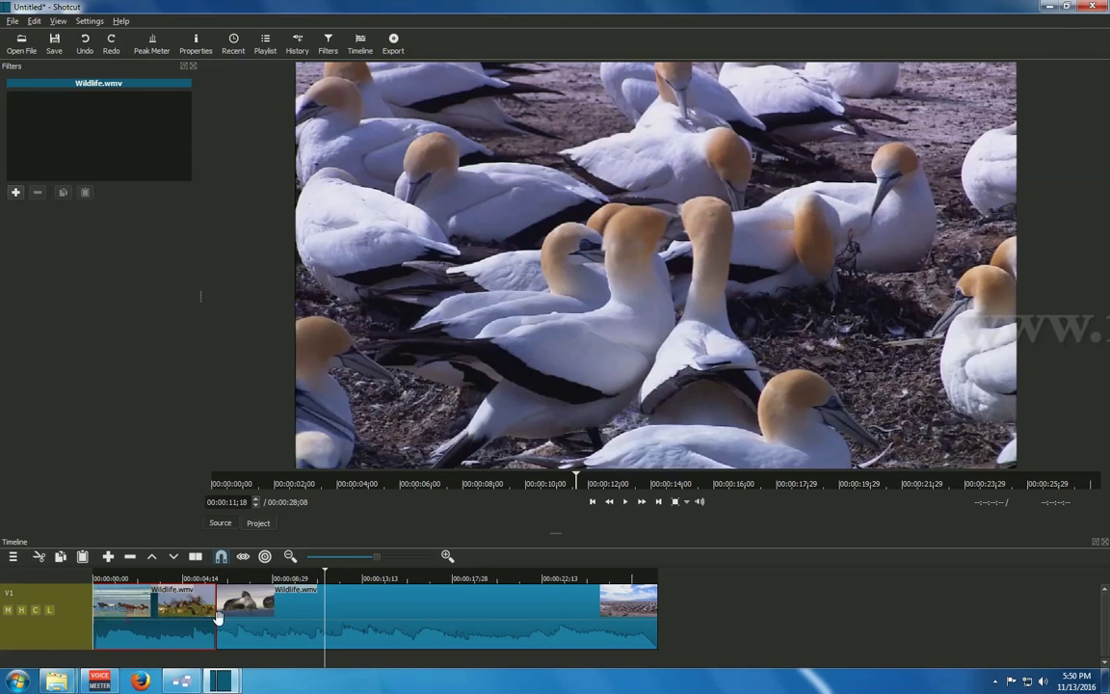
Select the second clip, then close the Timeline and Filters panels so the player fills the window
left_click(602, 630)
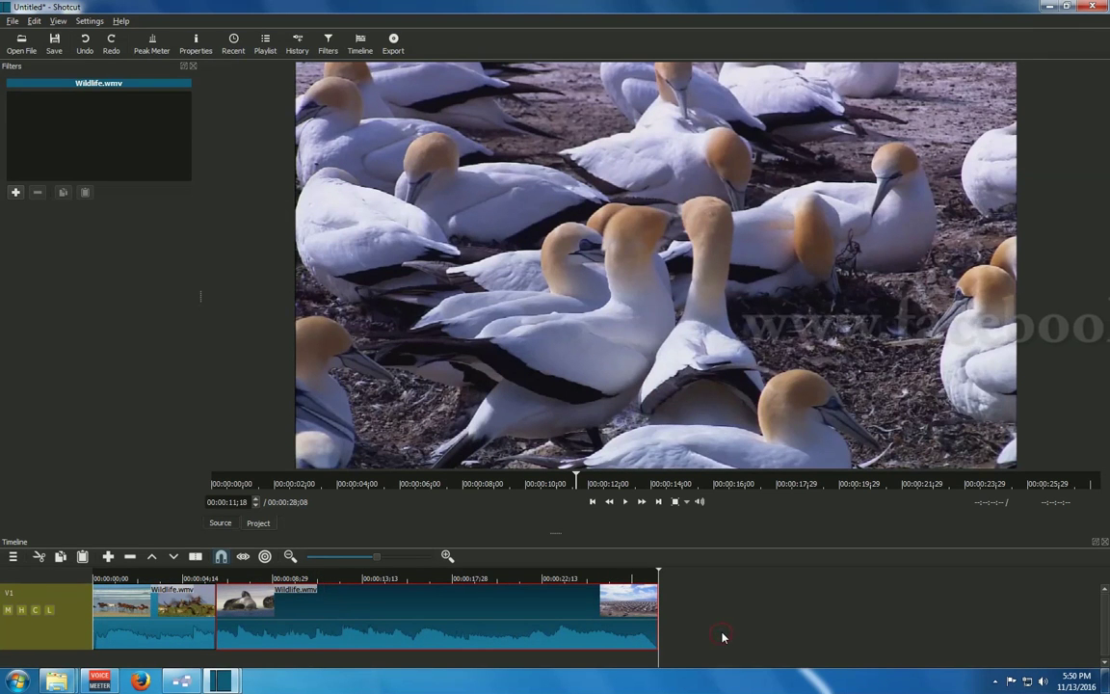
left_click(1105, 541)
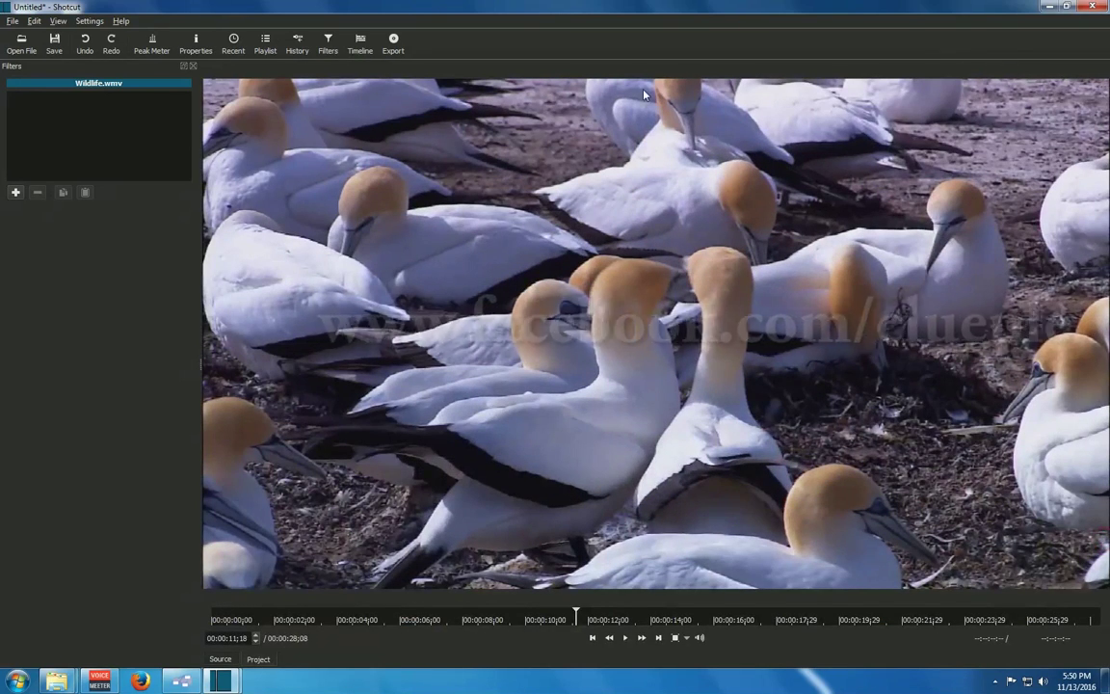
key("f")
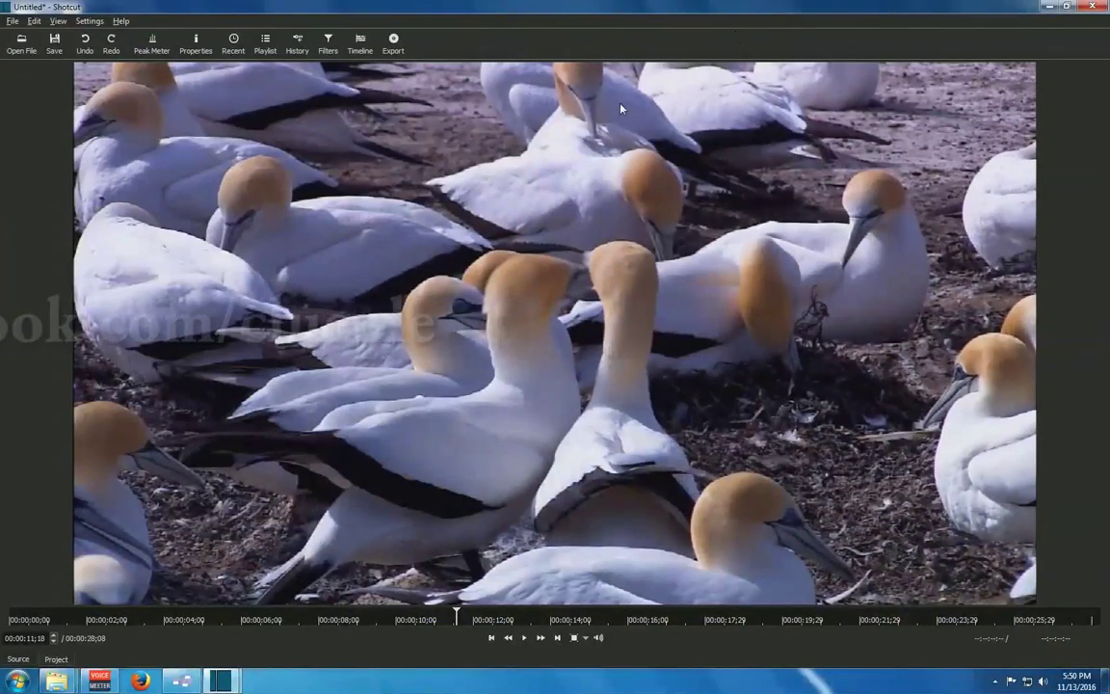
Open Wildlife.wmv in the player and delete the second clip from the timeline
key("ctrl+o")
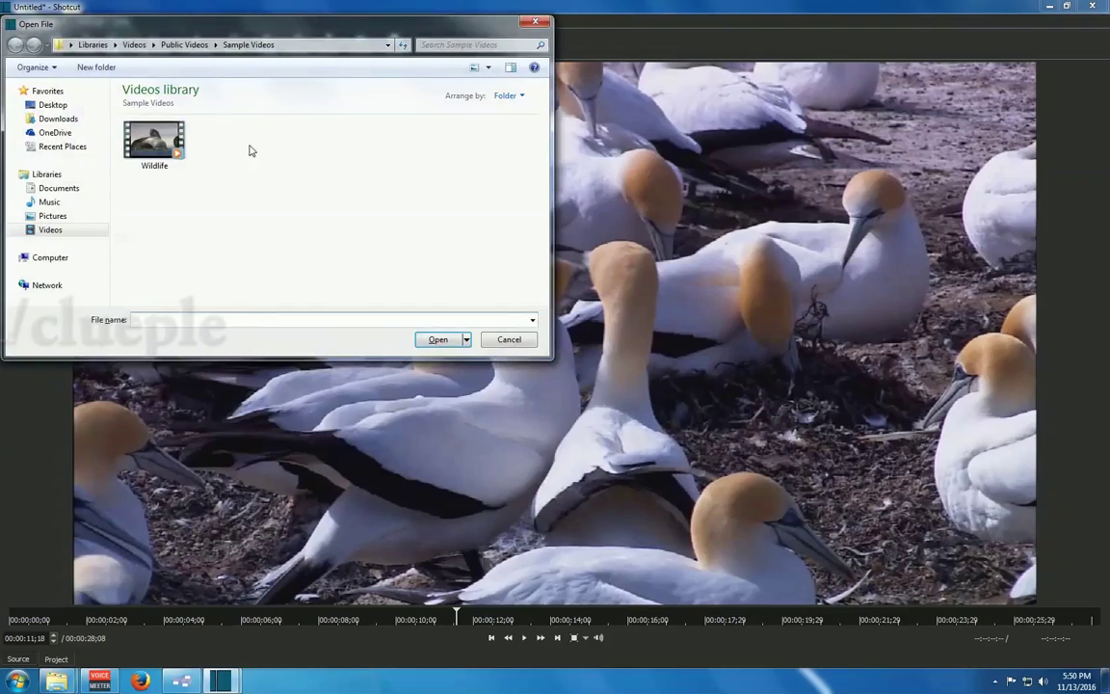
double_click(182, 141)
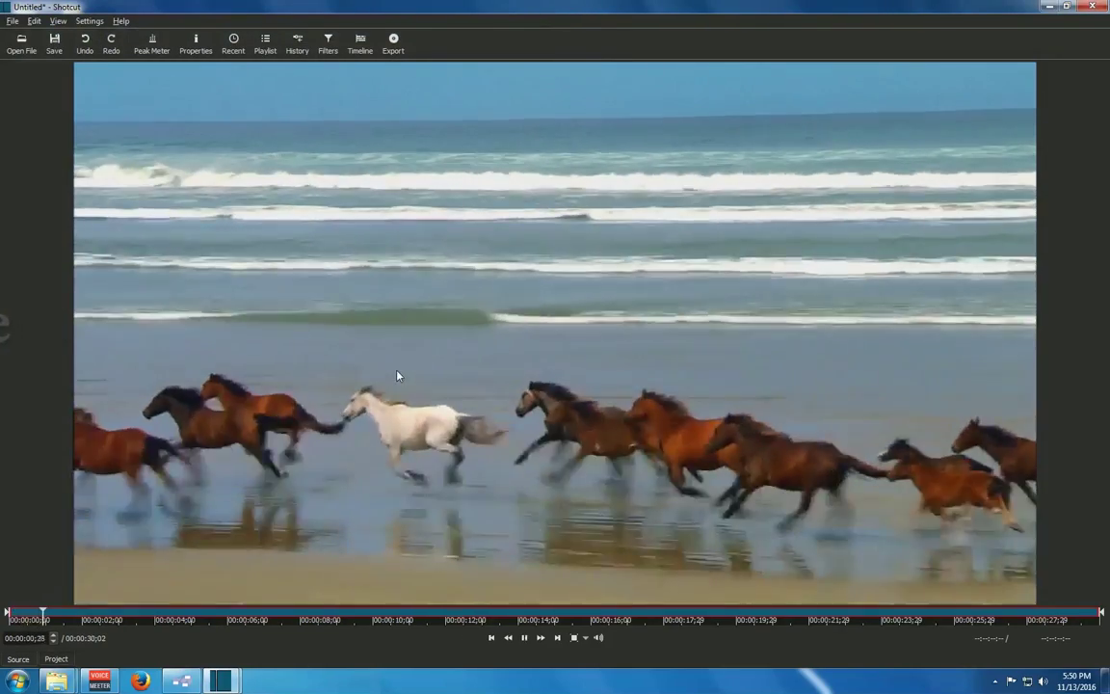
left_click(362, 47)
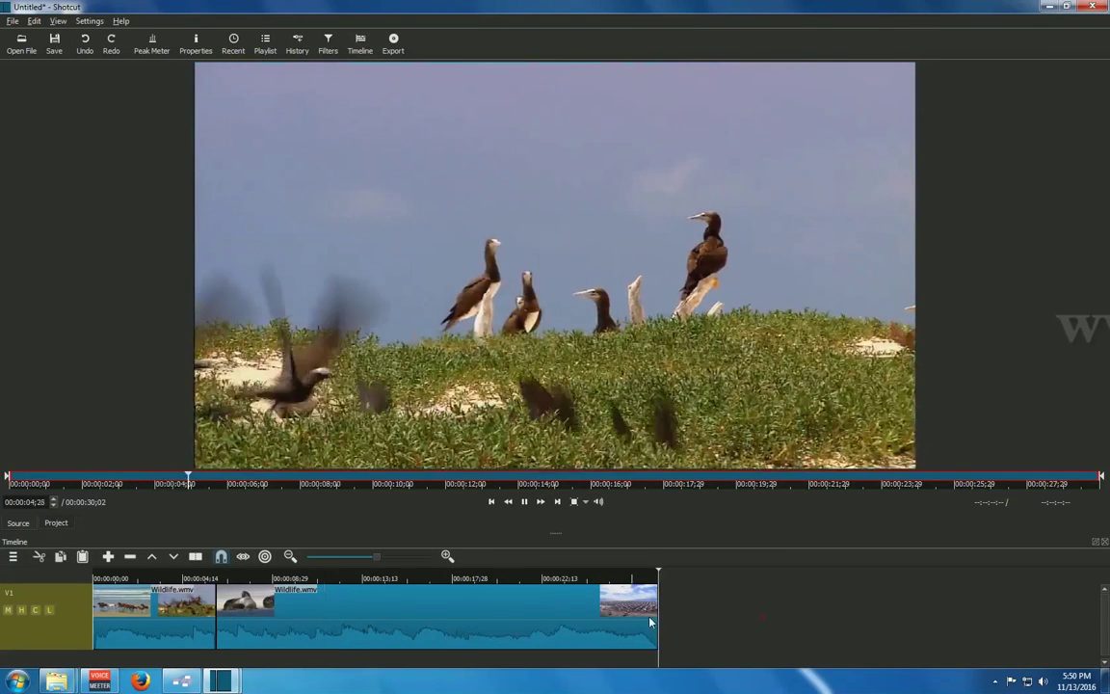
left_click(248, 620)
key("Delete")
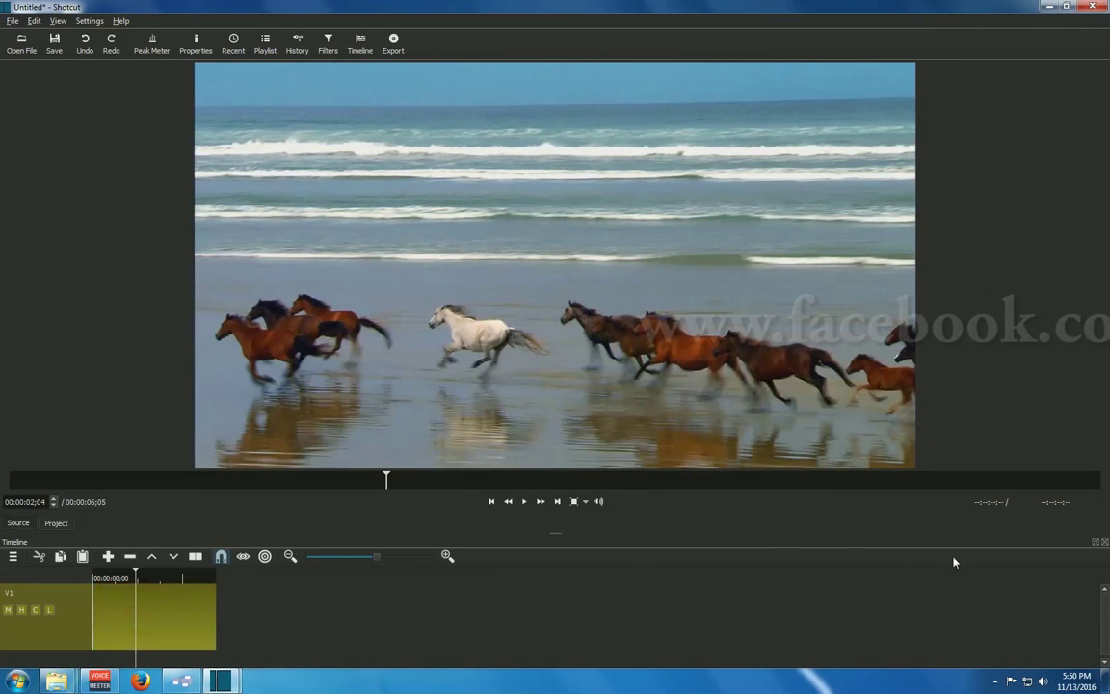
left_click(1104, 542)
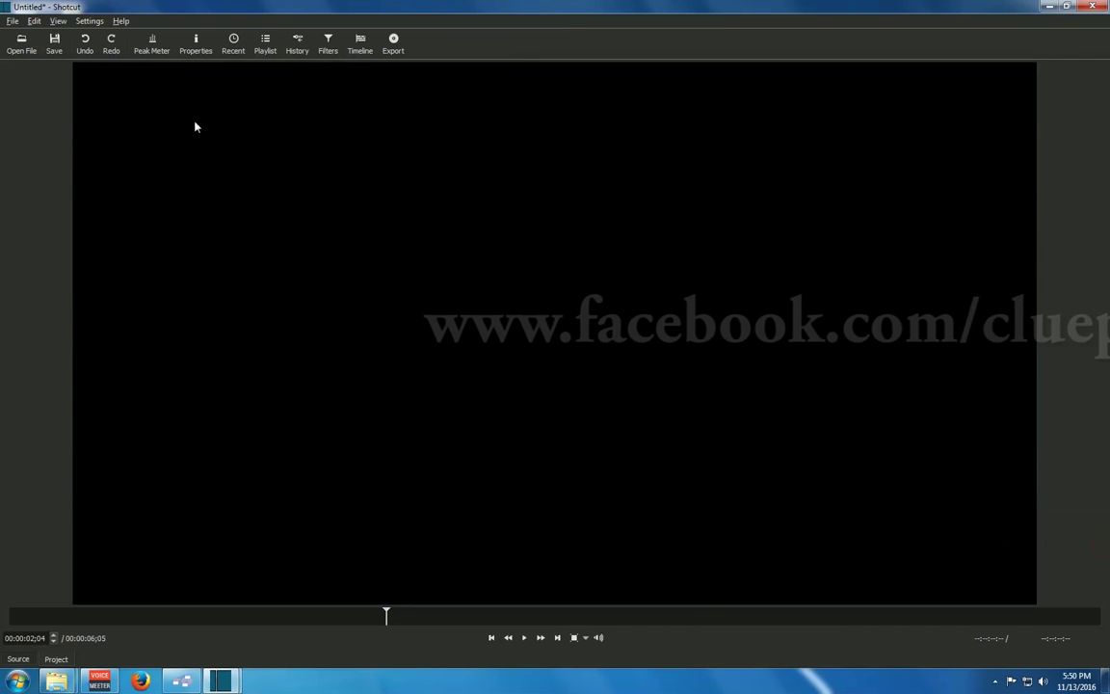
left_click(360, 44)
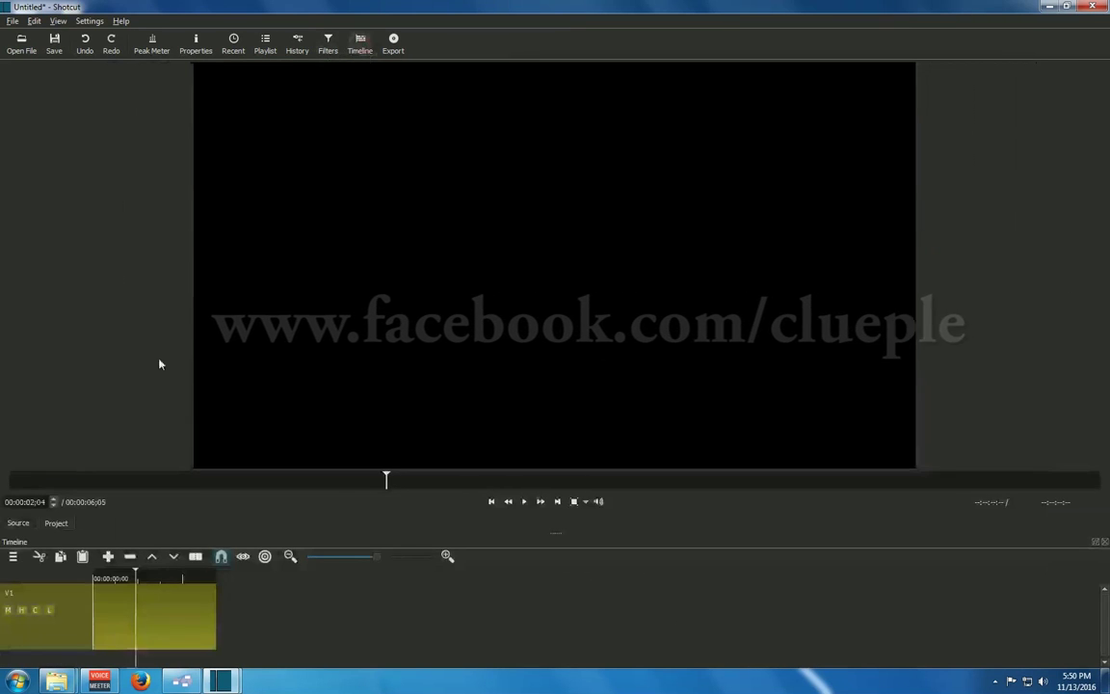
key("Home")
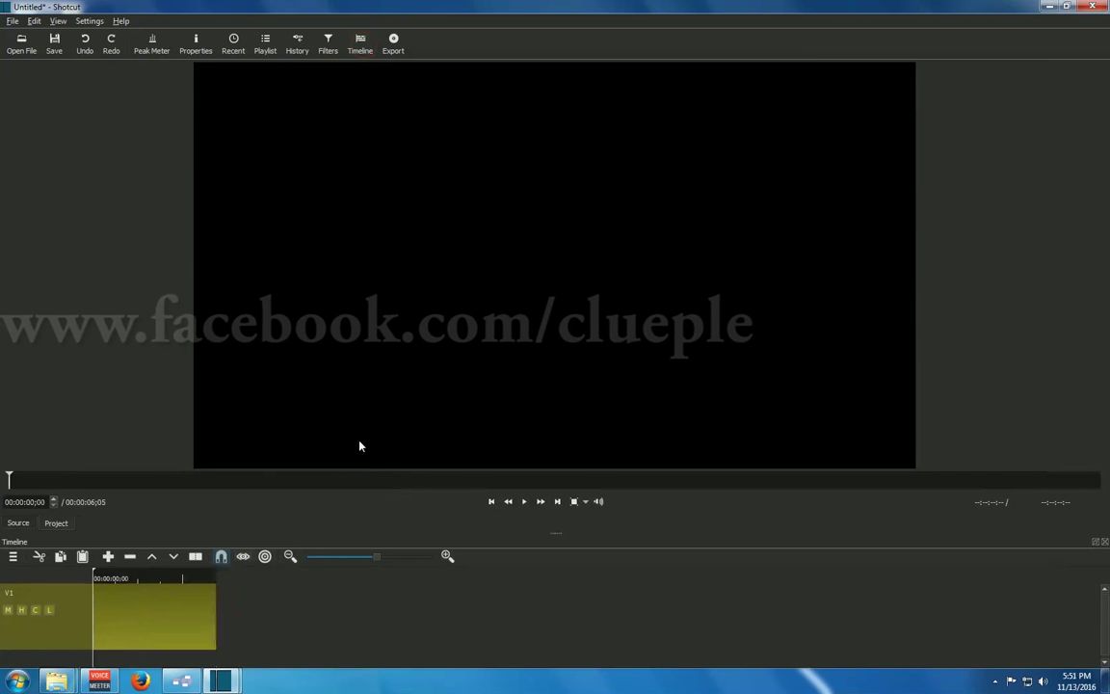
Reopen Wildlife.wmv and overwrite it onto track V1 as one 00:00:30;01 clip
key("ctrl+o")
left_click(156, 141)
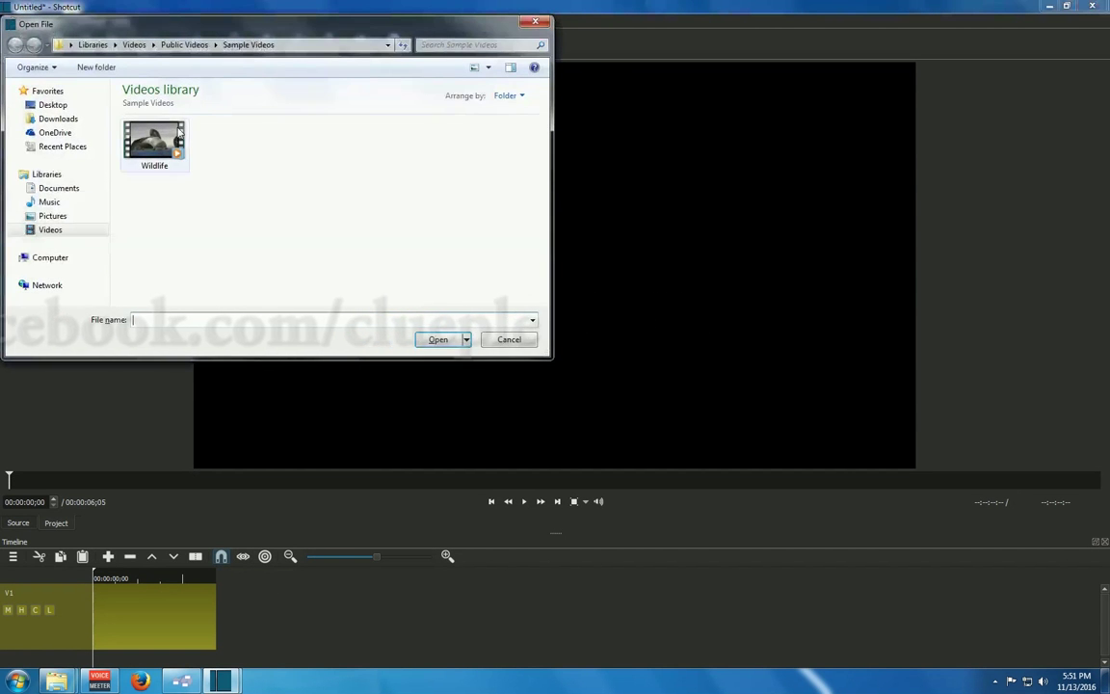
double_click(156, 141)
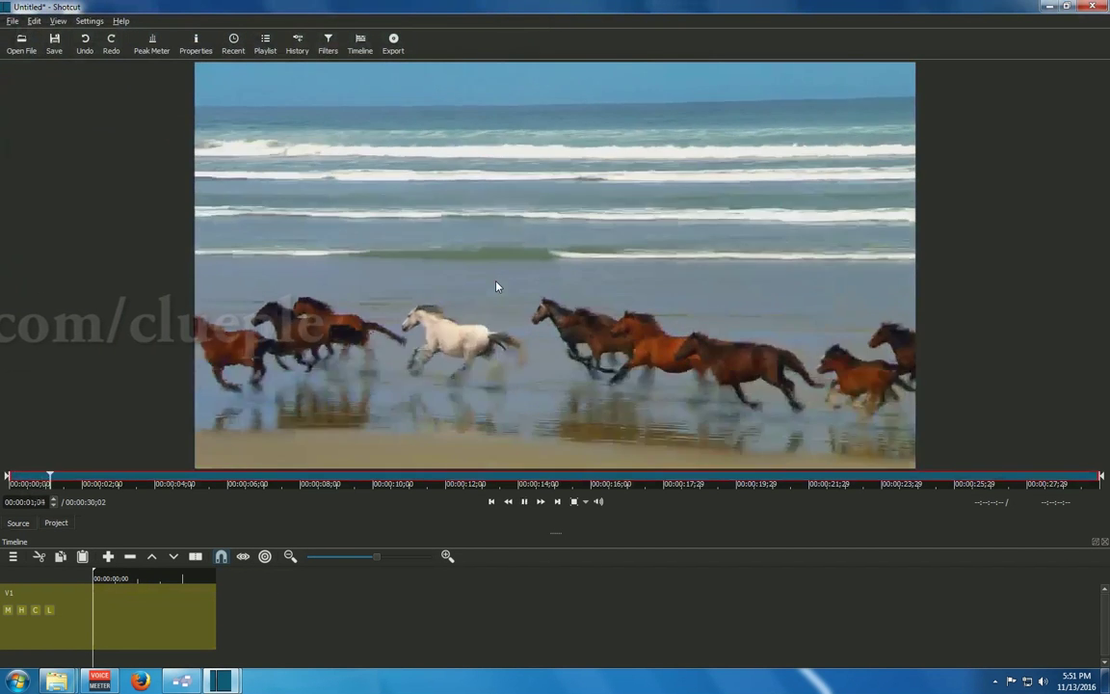
left_click_drag(275, 445, 115, 617)
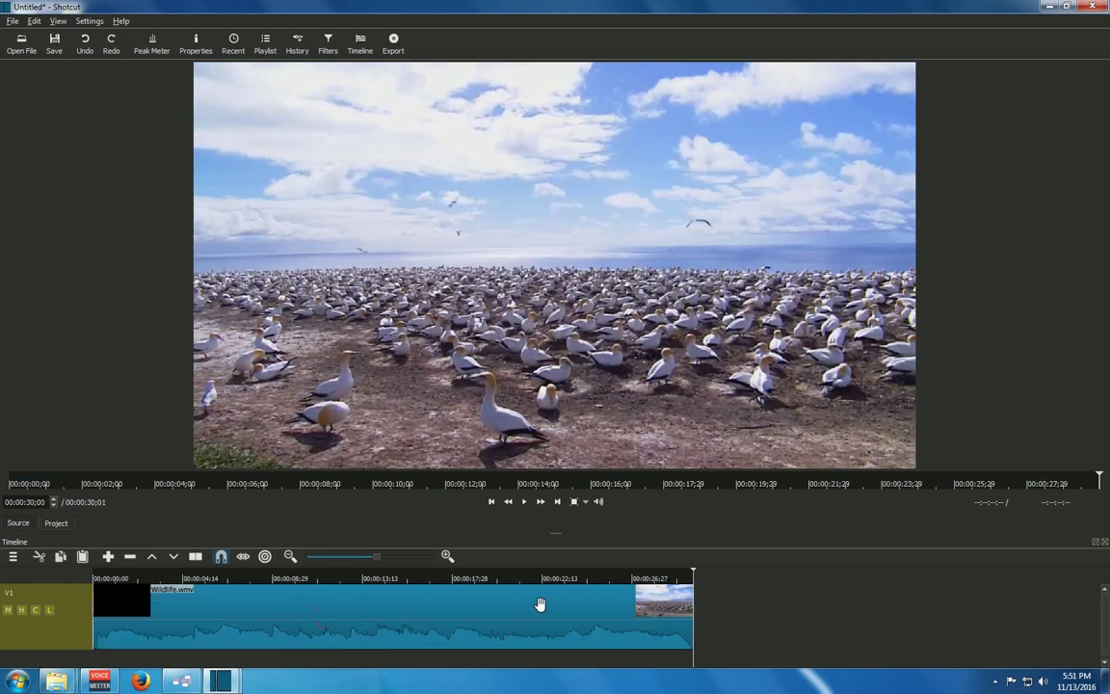
left_click(222, 641)
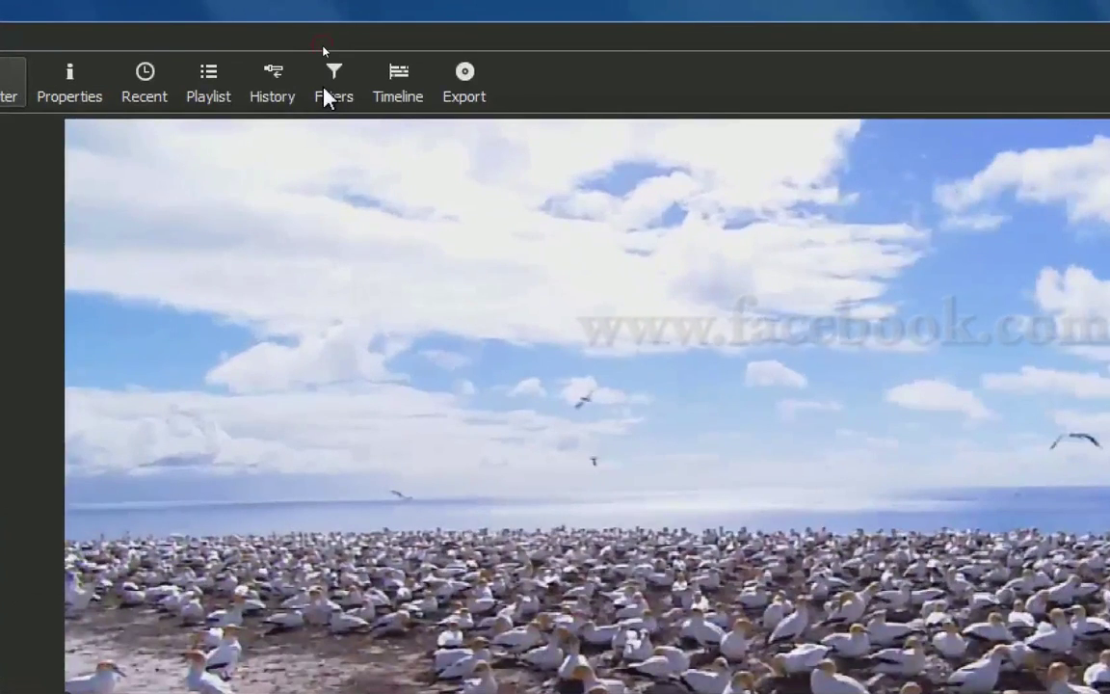
Add a Glow filter to the Wildlife.wmv clip and set its Blur to 51%
left_click(328, 89)
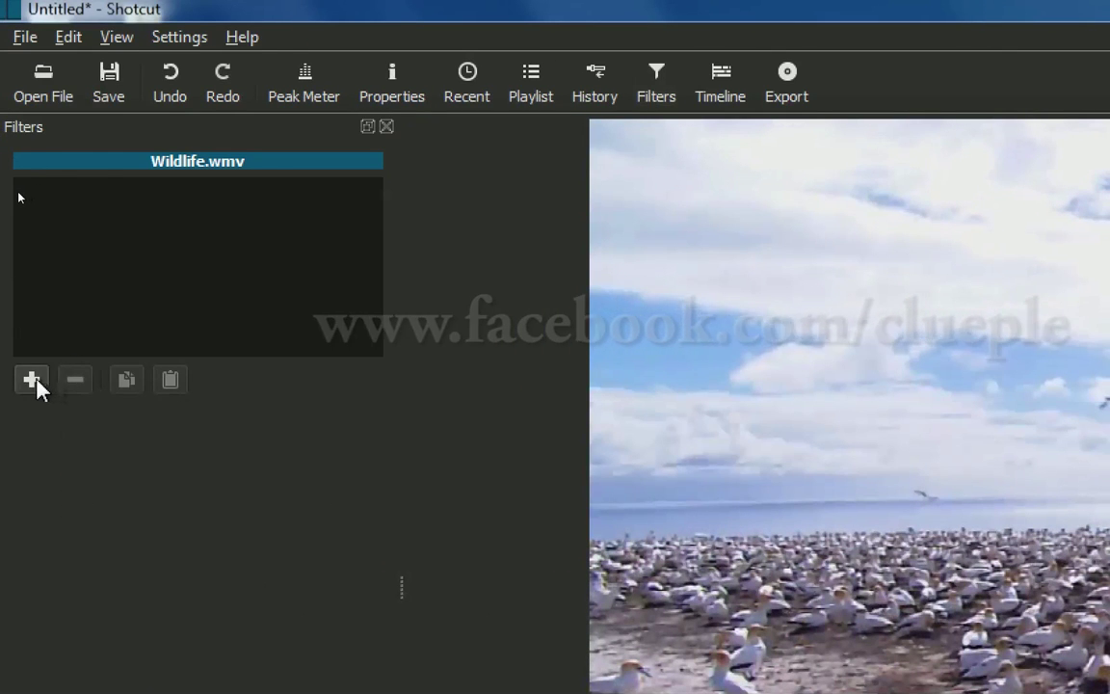
left_click(31, 380)
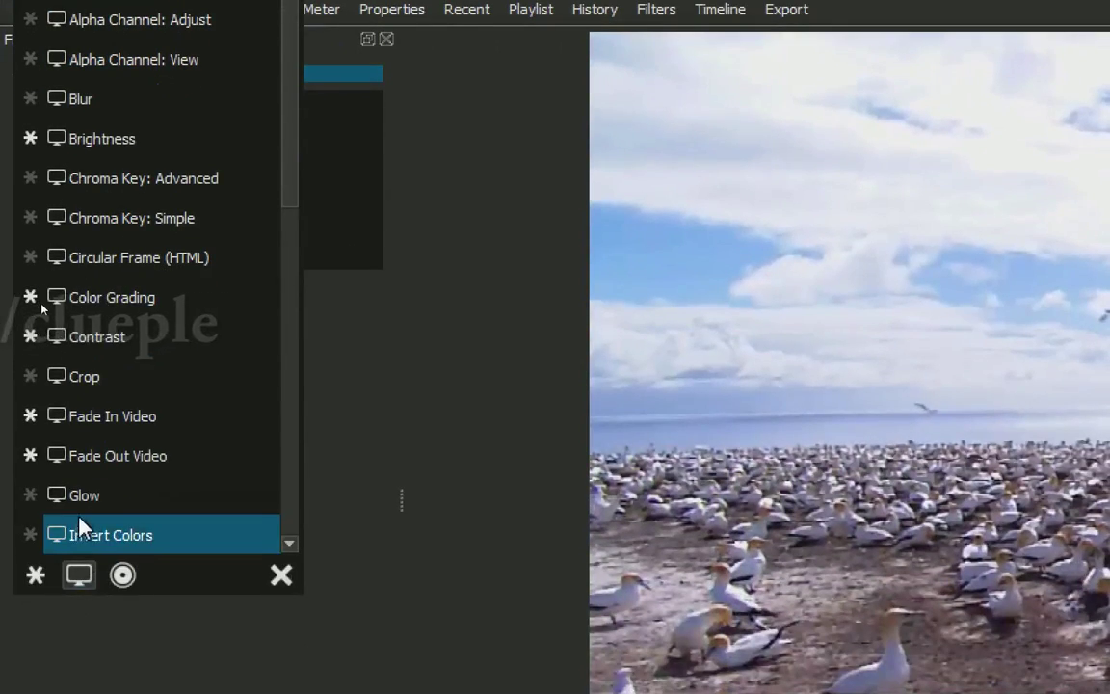
left_click(91, 501)
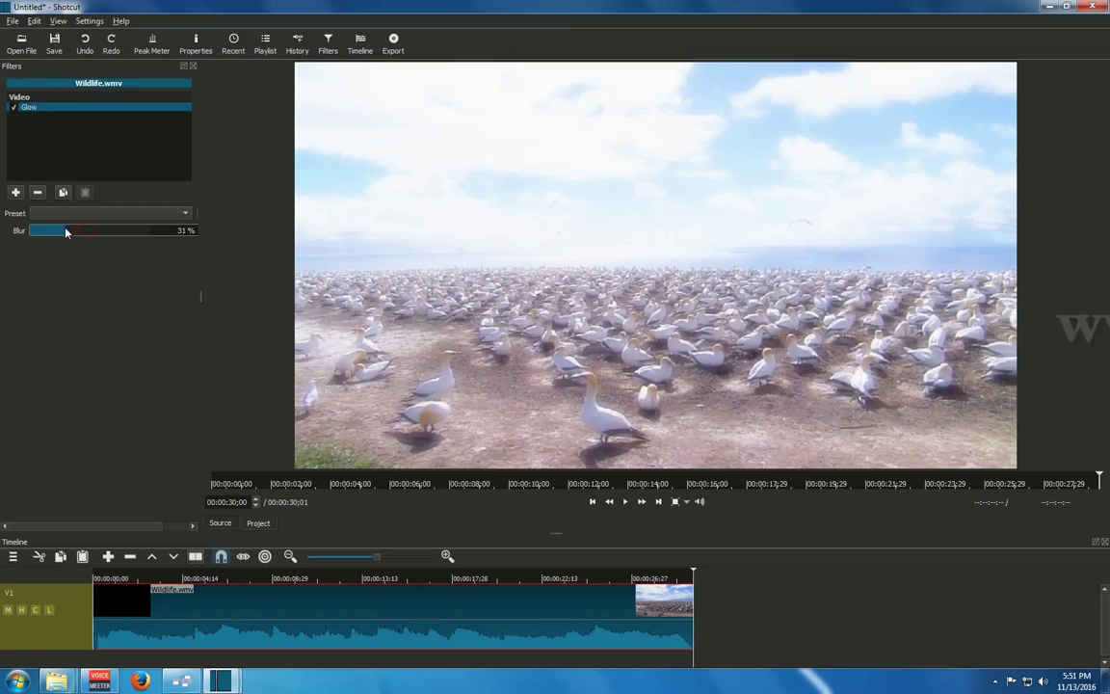
left_click_drag(29, 230, 106, 231)
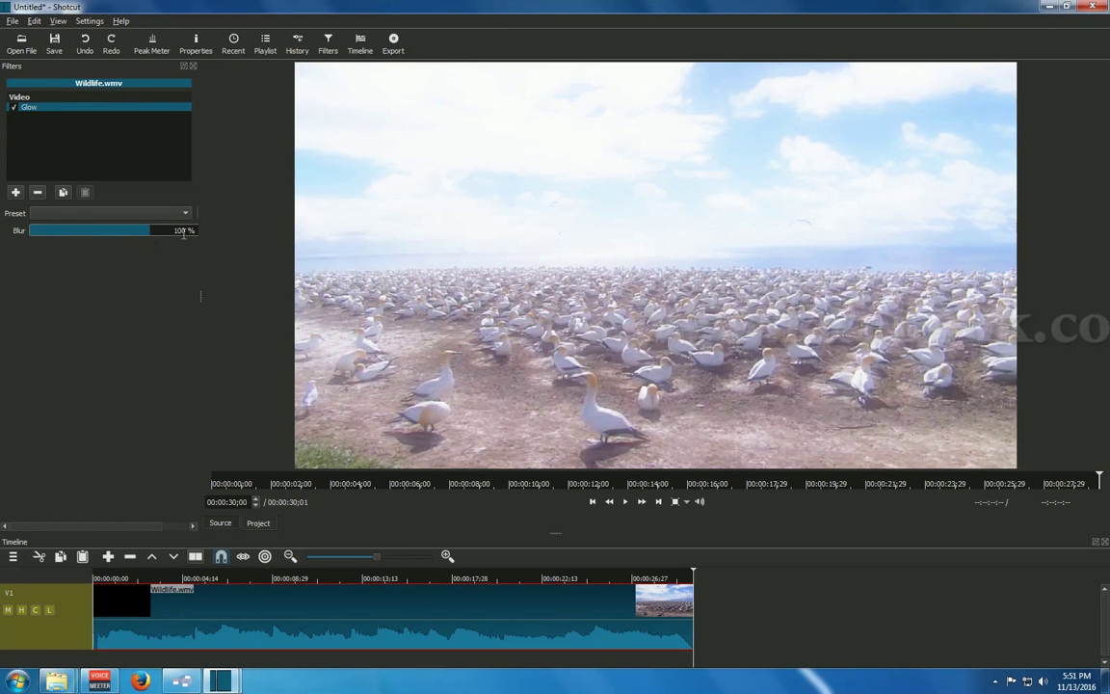
left_click_drag(152, 231, 71, 232)
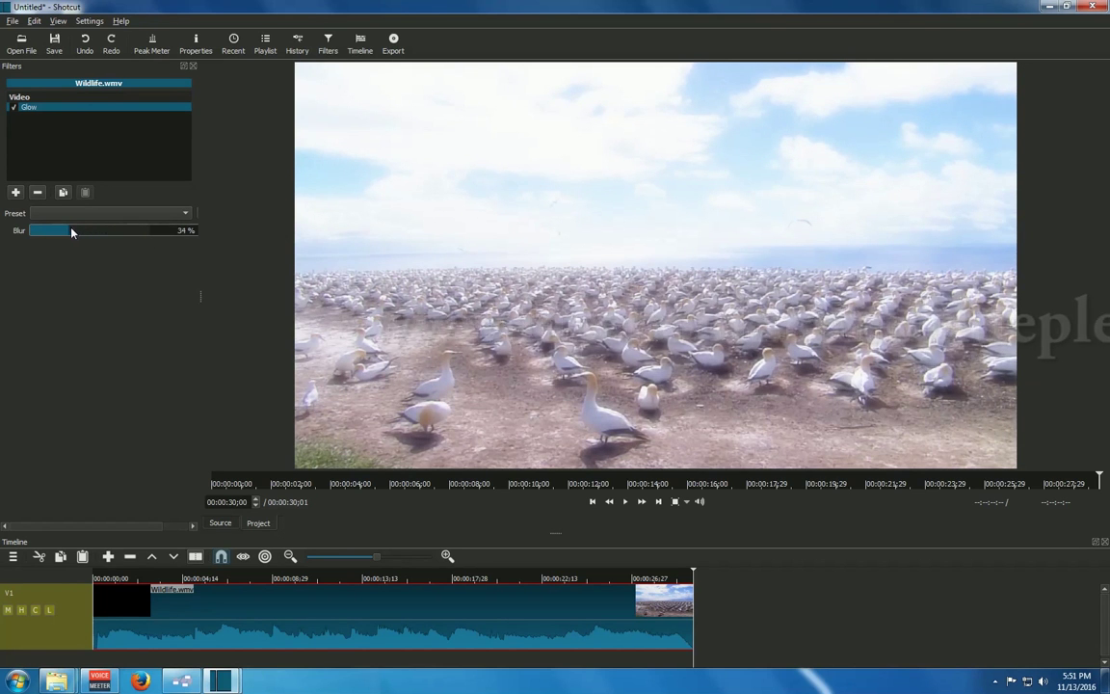
Preview the glowing clip by playing it from the start
left_click(310, 576)
key("Home")
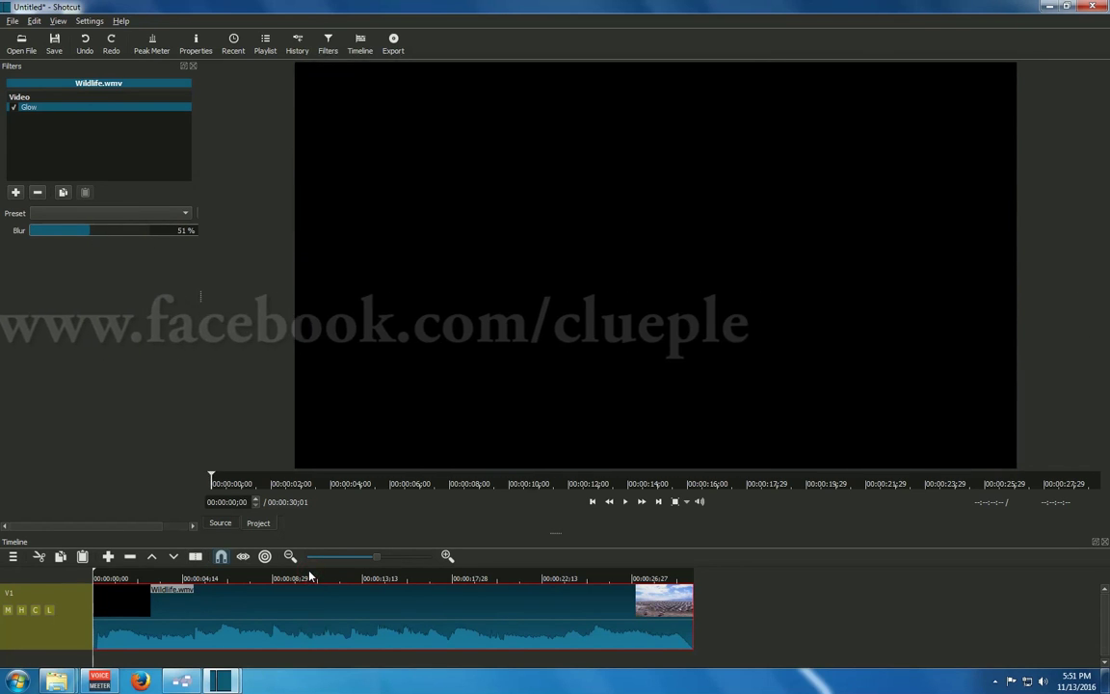
key("space")
key("space")
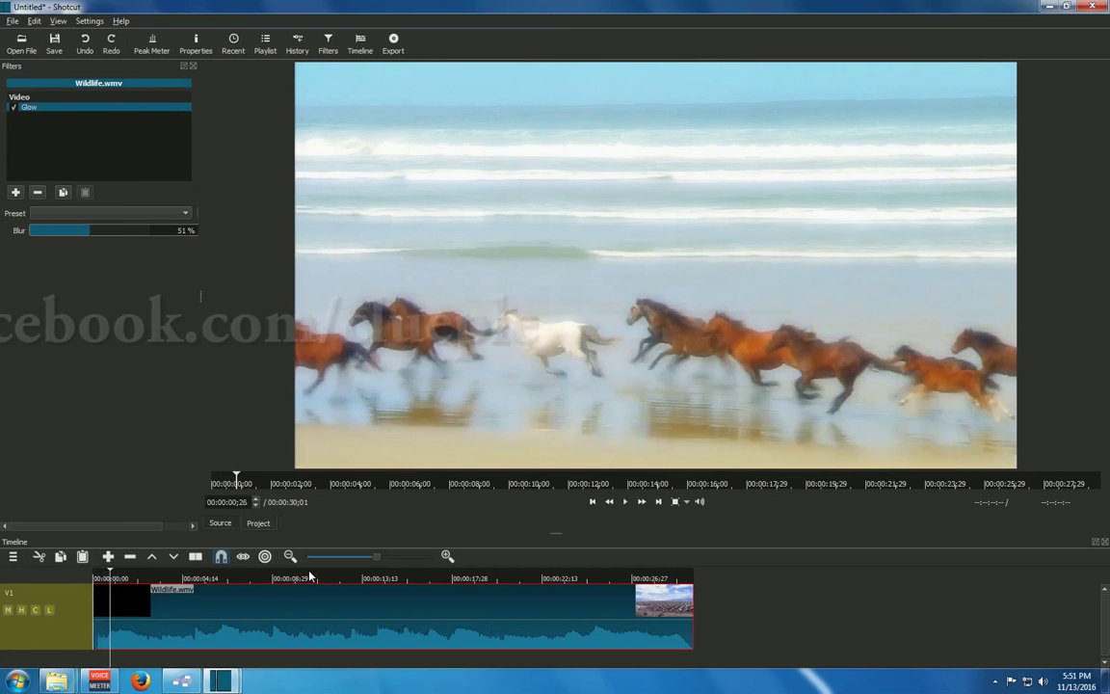
Toggle the Glow filter off and on, tweak its blur, then leave it switched off
left_click(14, 108)
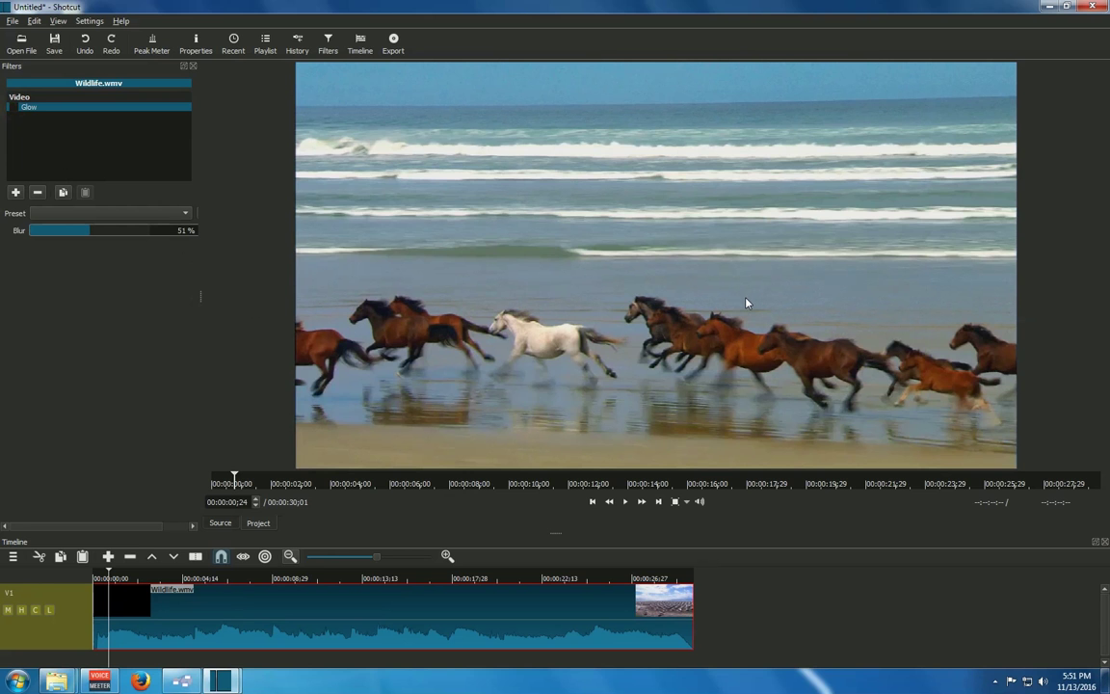
left_click(15, 108)
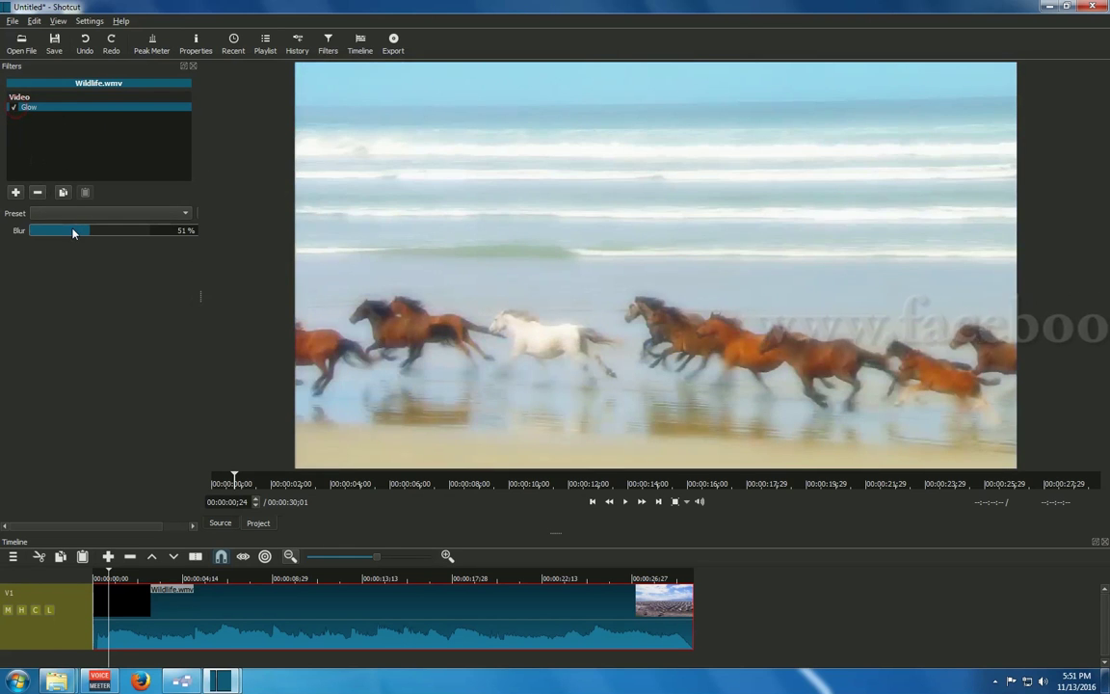
mouse_move(75, 235)
left_mouse_down()
mouse_move(144, 241)
mouse_move(43, 234)
mouse_move(113, 233)
mouse_move(49, 234)
mouse_move(79, 233)
left_mouse_up()
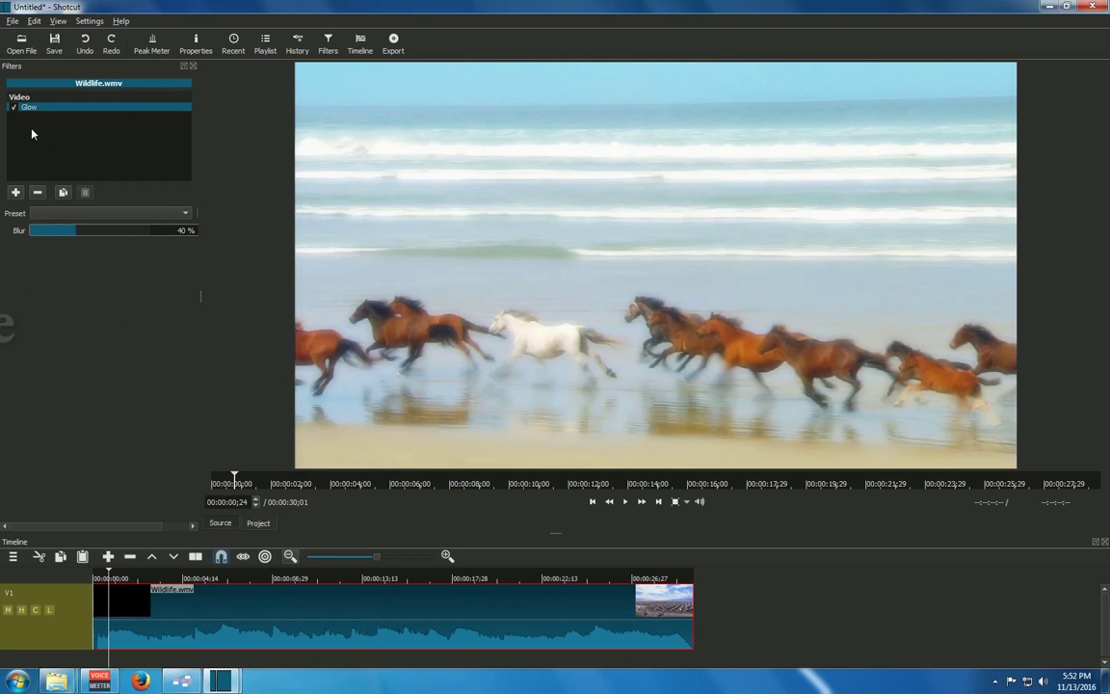
left_click(14, 107)
Remove the Glow filter and bring up the list of available video filters
left_click(38, 193)
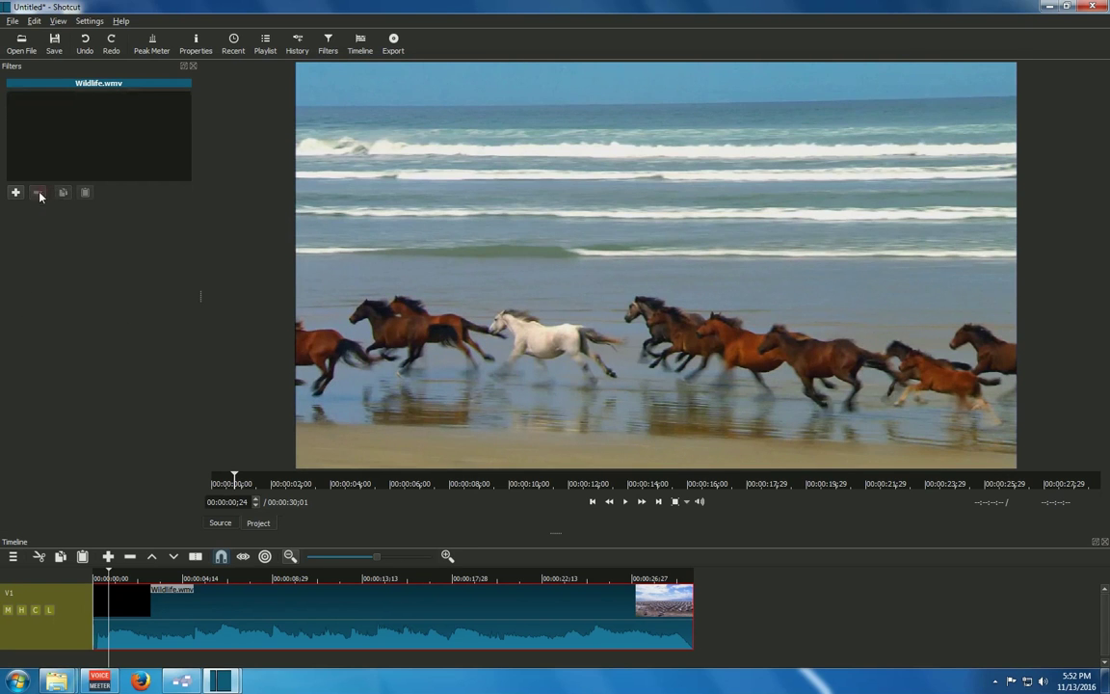
left_click(15, 193)
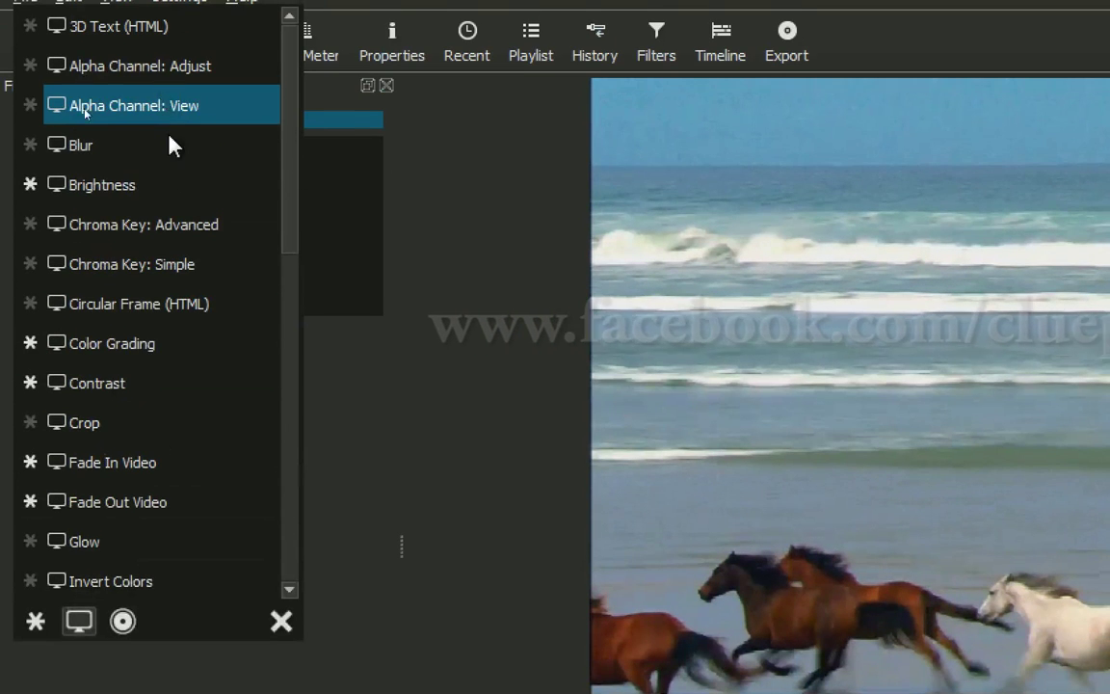
scroll(156, 175, "down", 1)
Add the 3D Text (HTML) filter, then enlarge and tilt its lettering with the Size and Tilt sliders
scroll(183, 58, "up", 1)
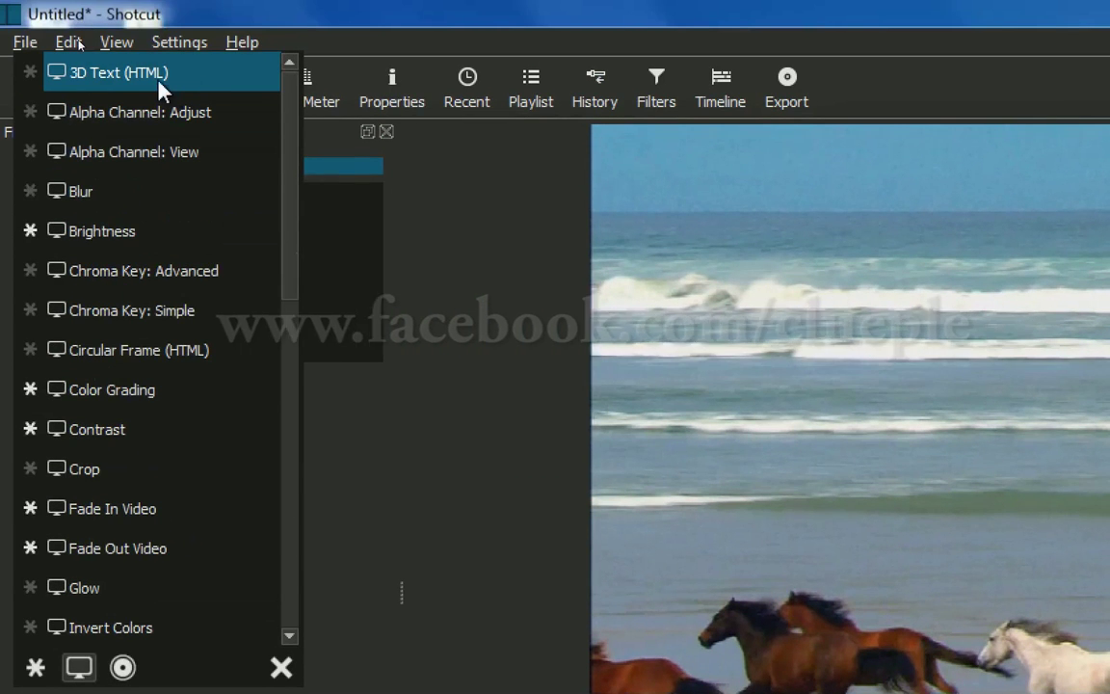
key("Escape")
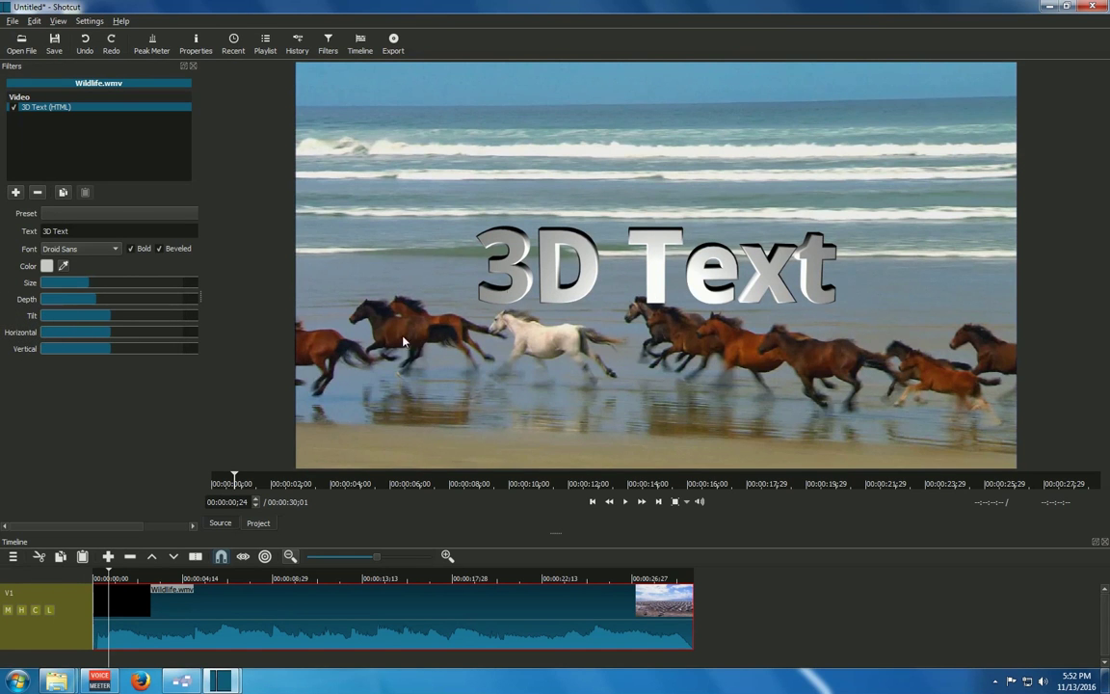
left_click_drag(93, 287, 68, 305)
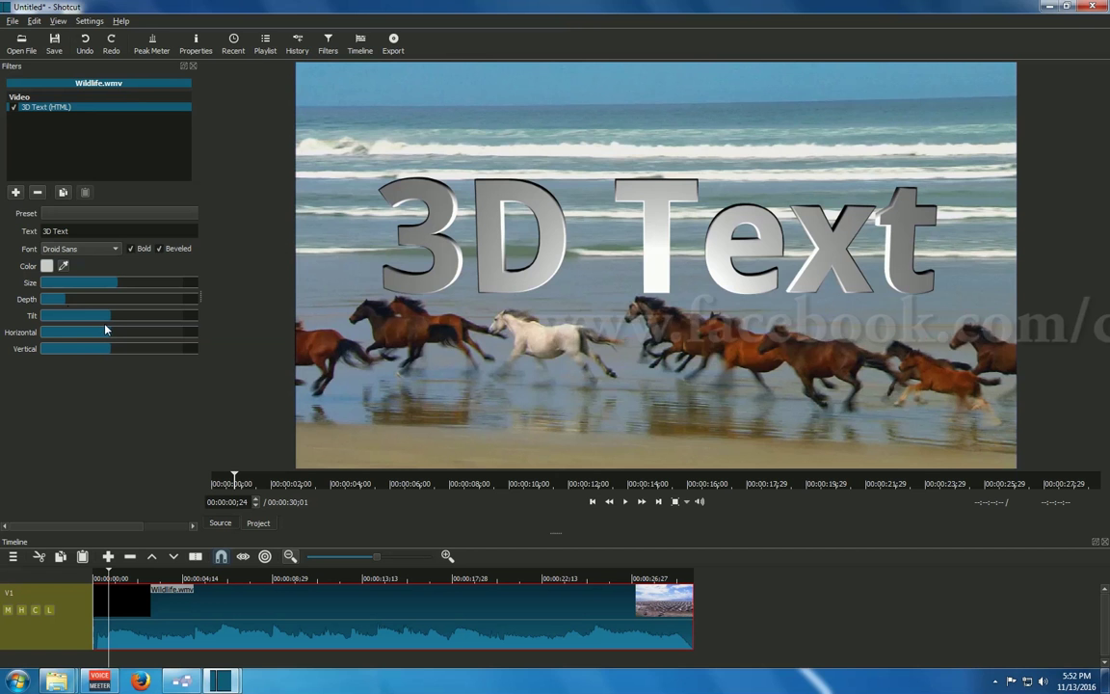
left_click_drag(109, 316, 114, 354)
Set the 3D Text colour to yellow (#ffff00), then start a new screen snip
left_click(47, 267)
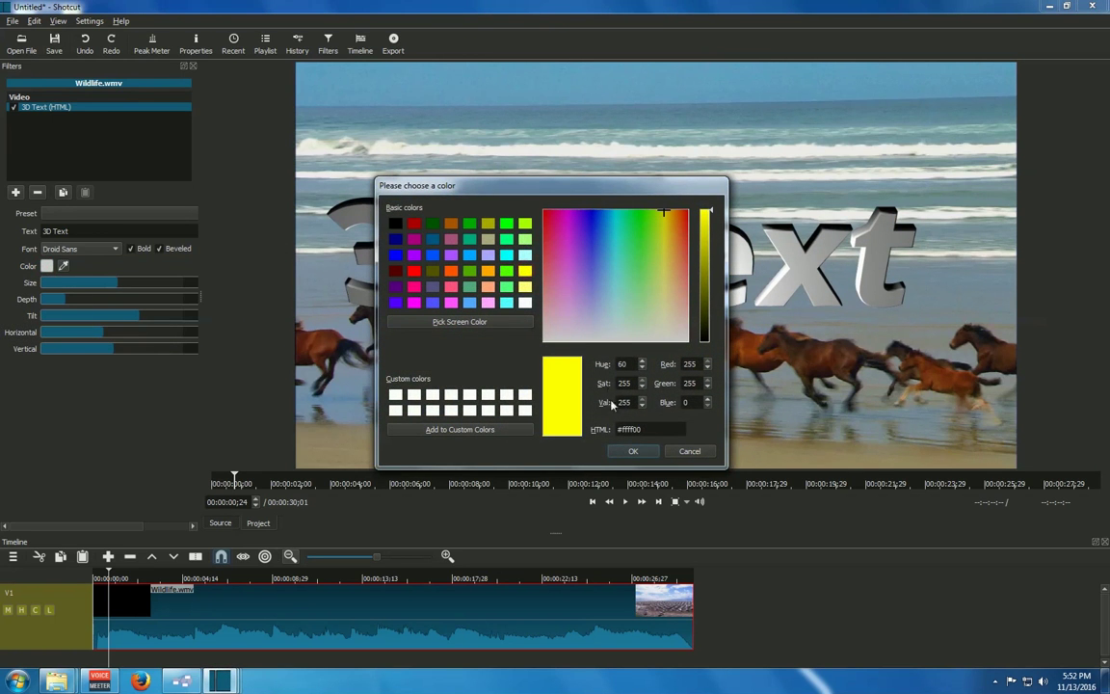
left_click(633, 452)
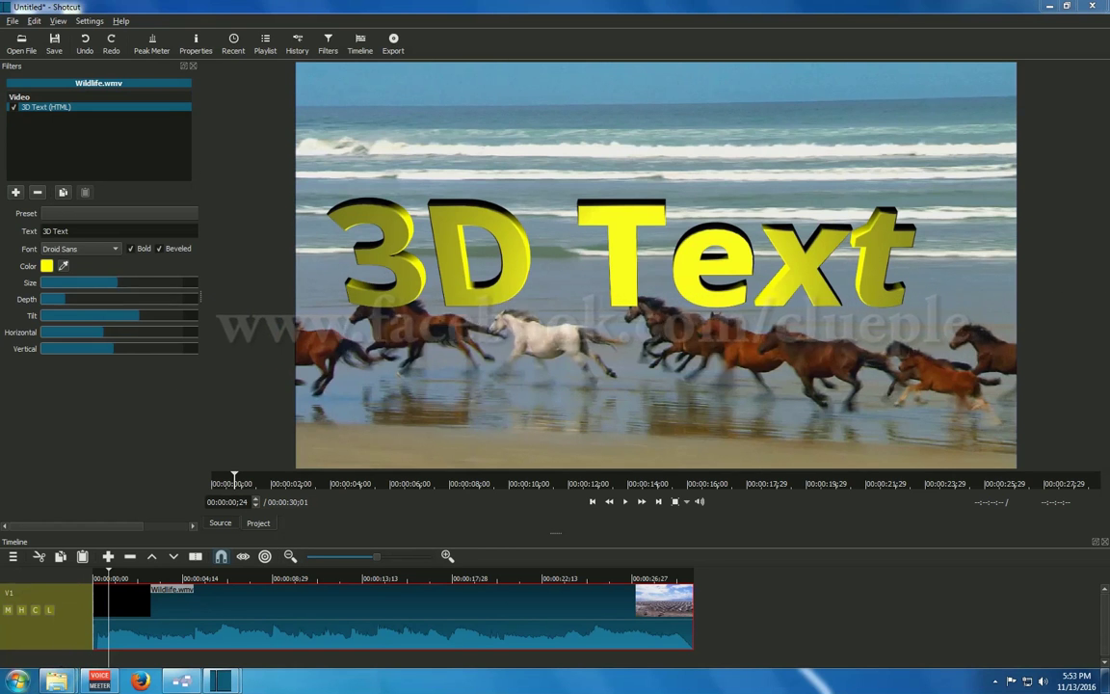
key("ctrl+alt+s")
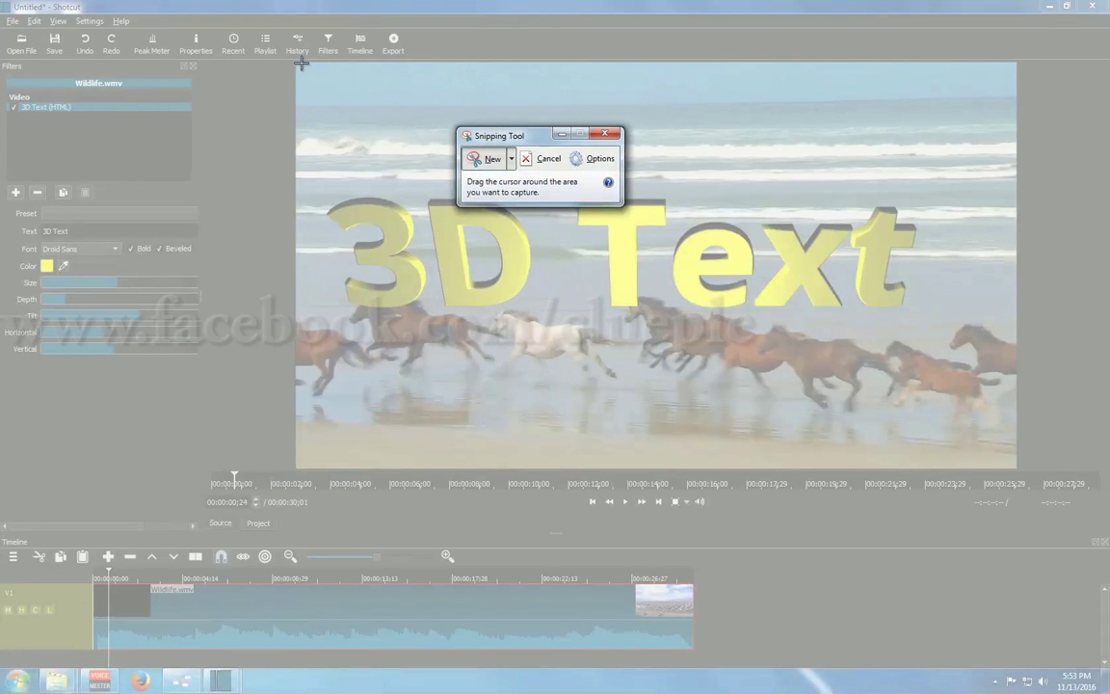
Snip the video preview and save it as PNG 'testing' on the Desktop, then close Snipping Tool
left_click_drag(300, 61, 1016, 460)
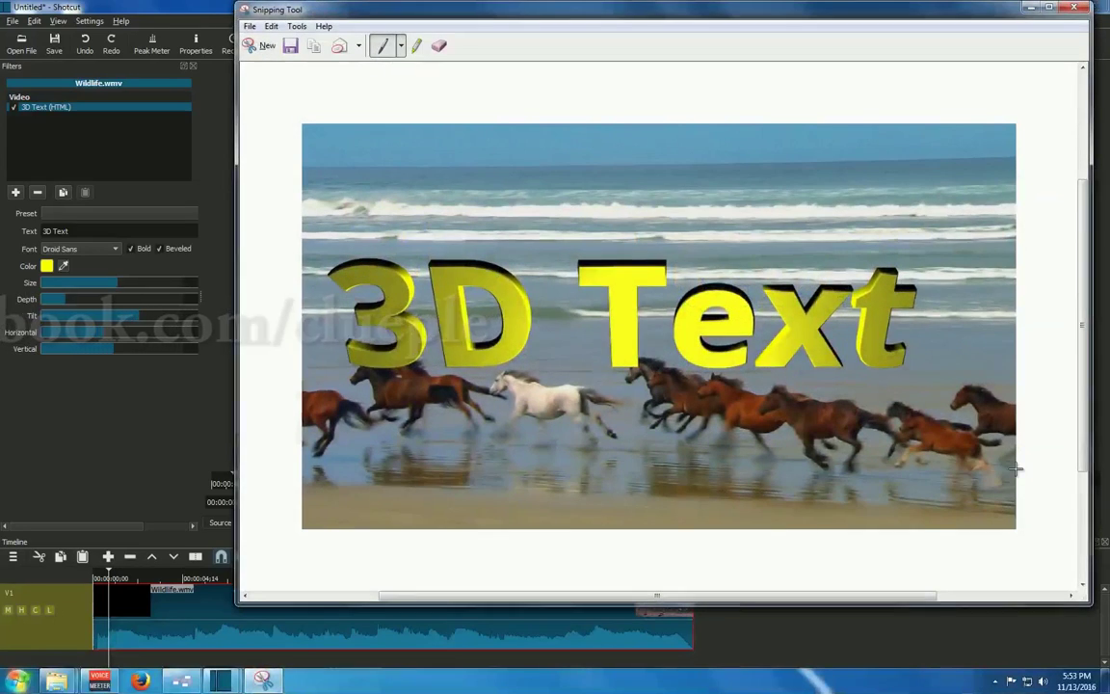
left_click(291, 46)
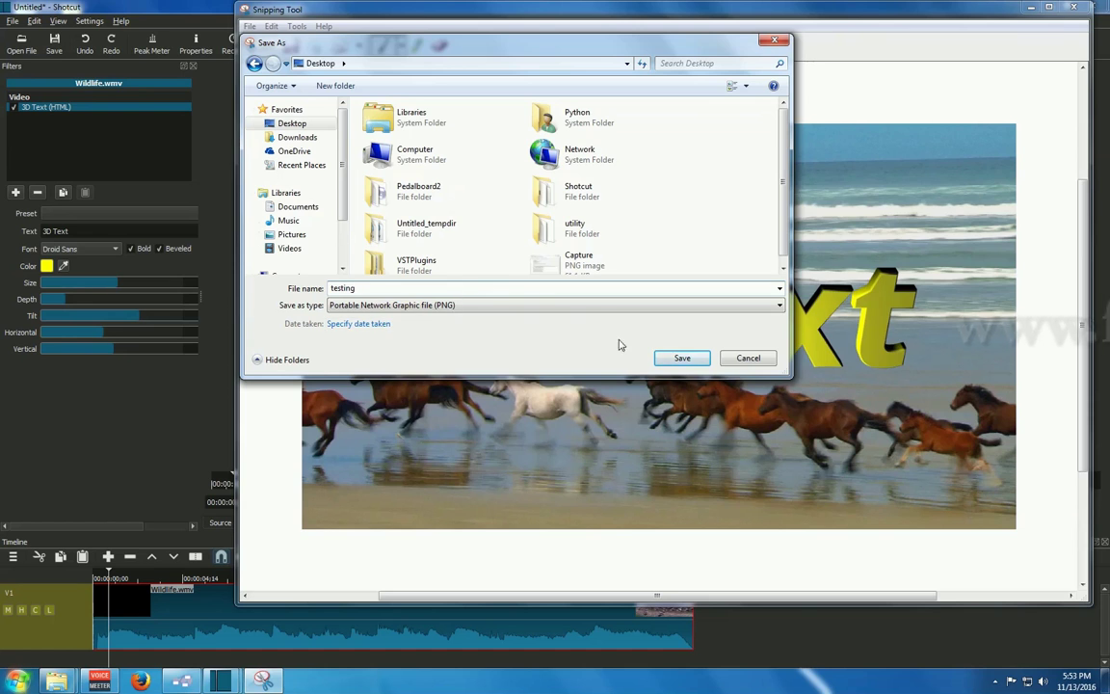
left_click(679, 358)
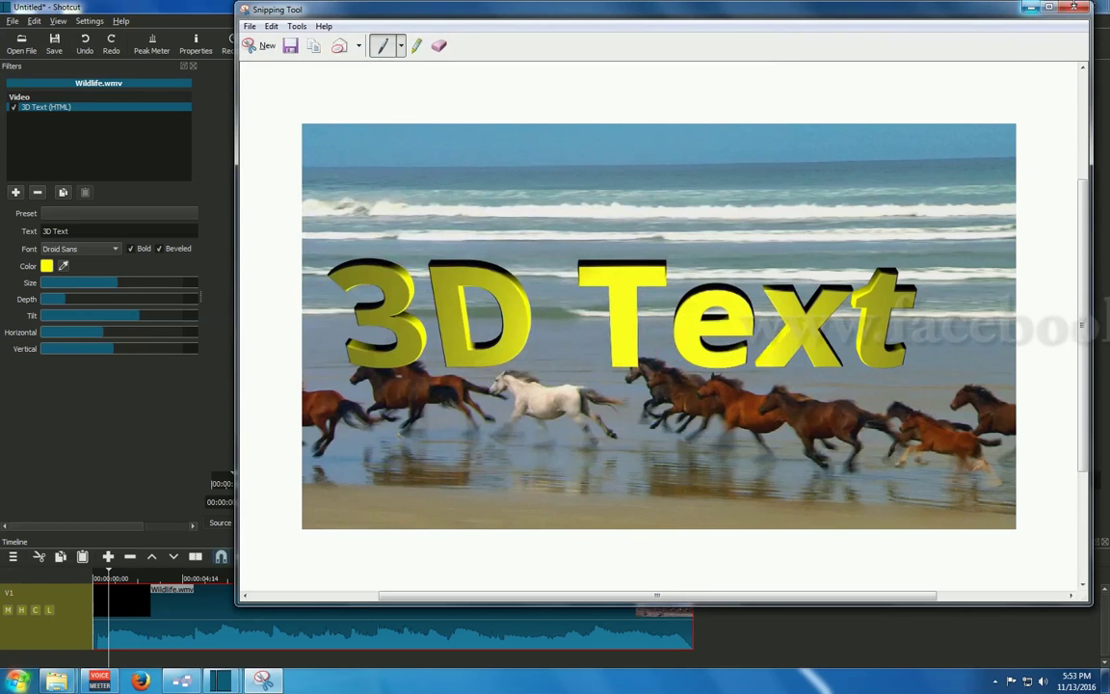
left_click(1076, 7)
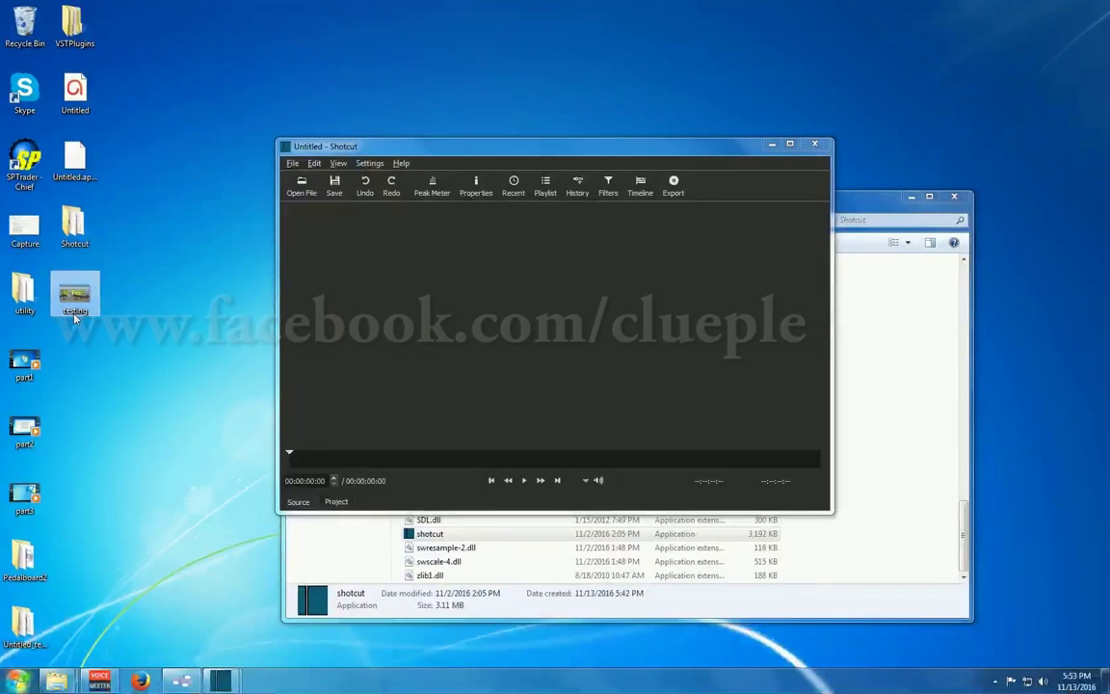
double_click(75, 307)
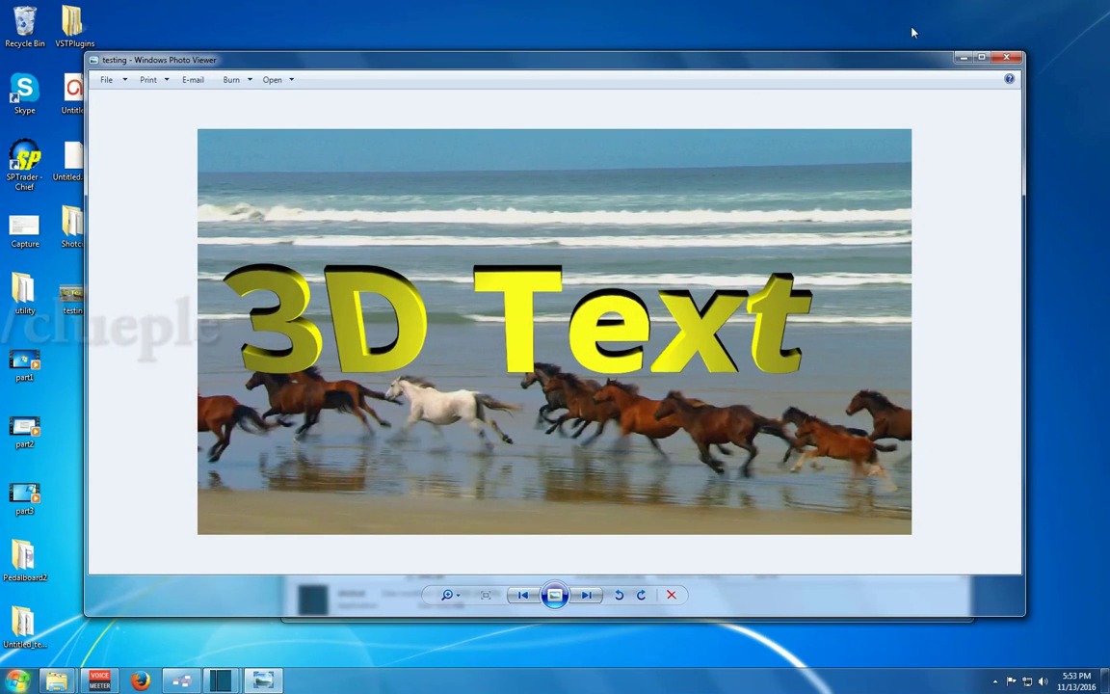
left_click(1012, 61)
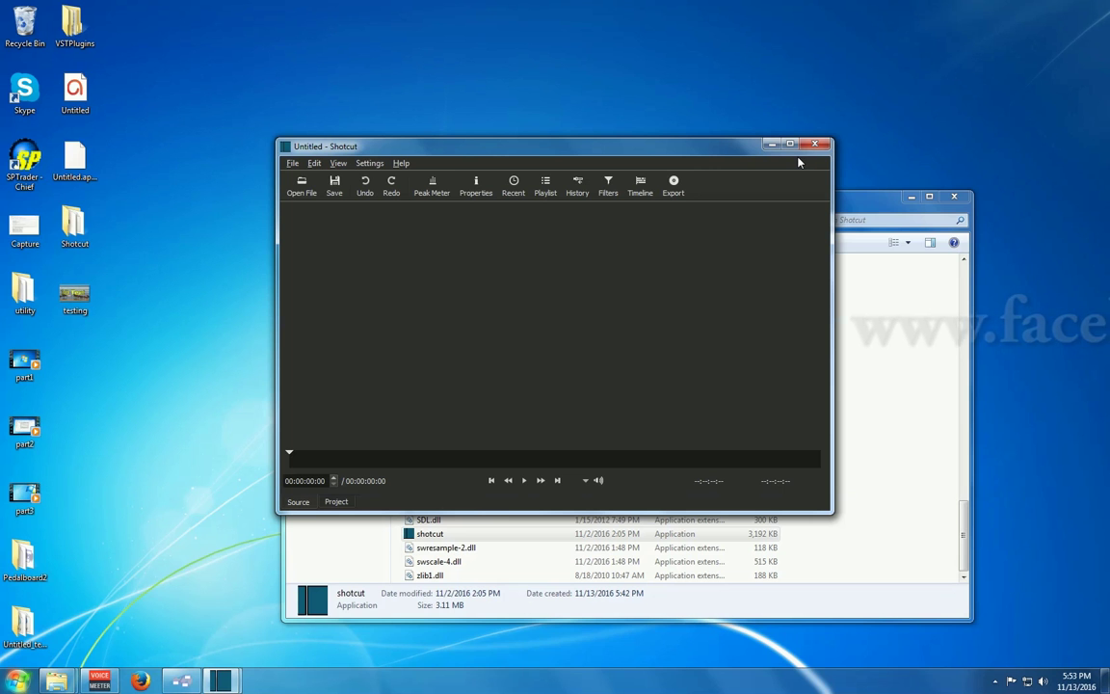
Close the empty Untitled Shotcut window and bring the 3D Text project window forward
mouse_move(220, 680)
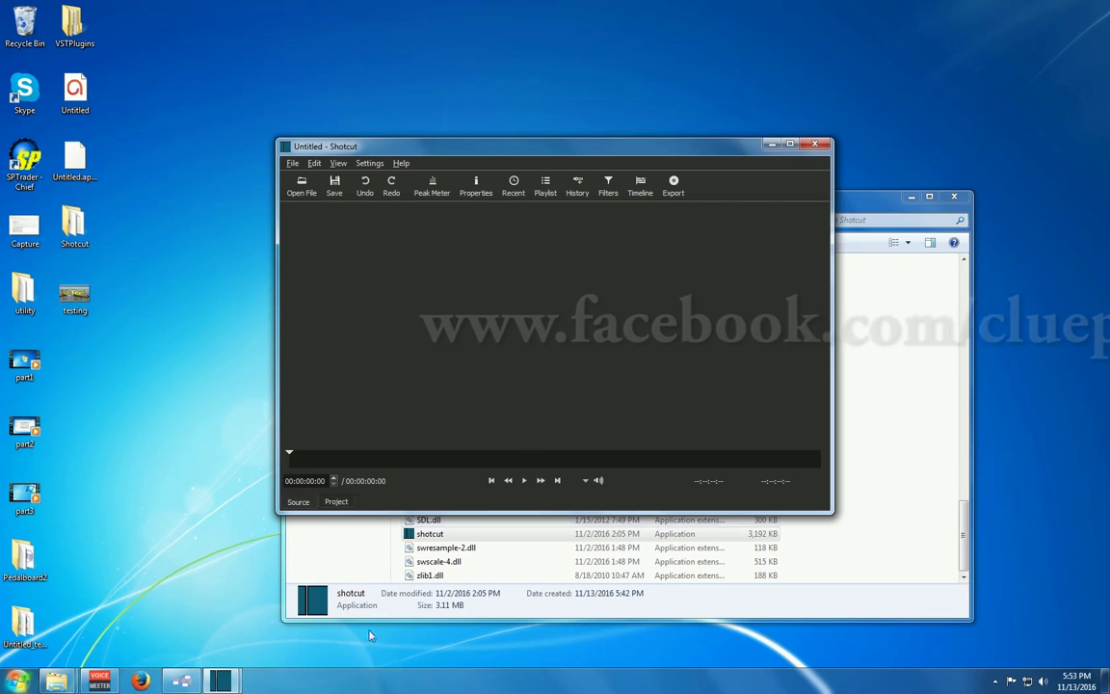
mouse_move(220, 680)
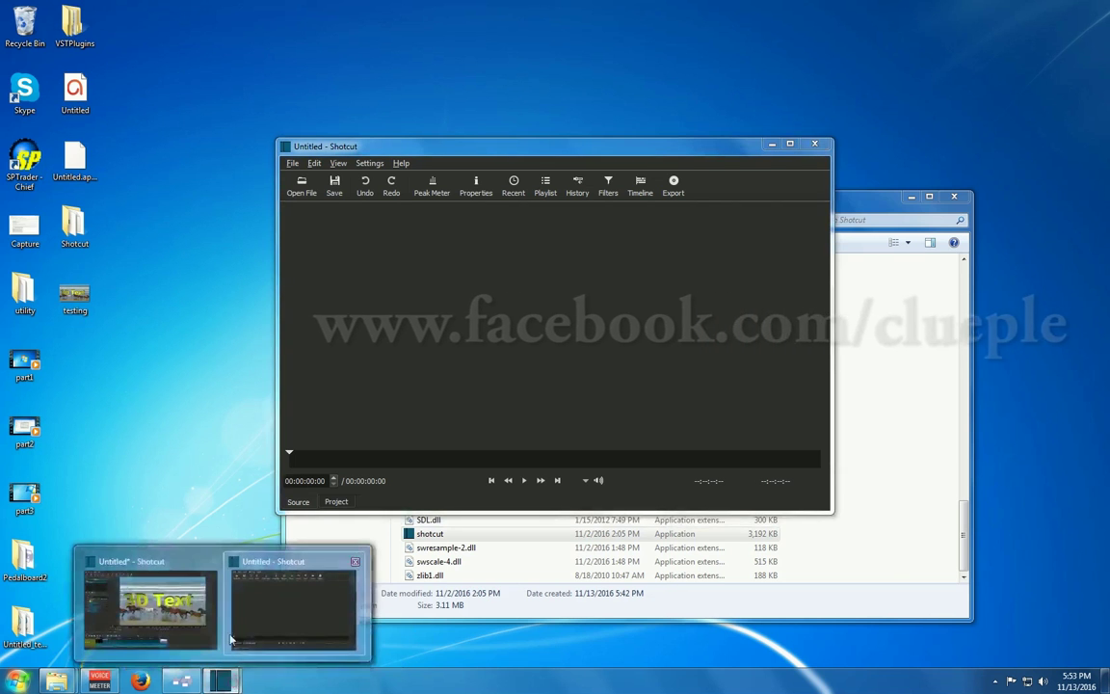
left_click(355, 561)
left_click(222, 605)
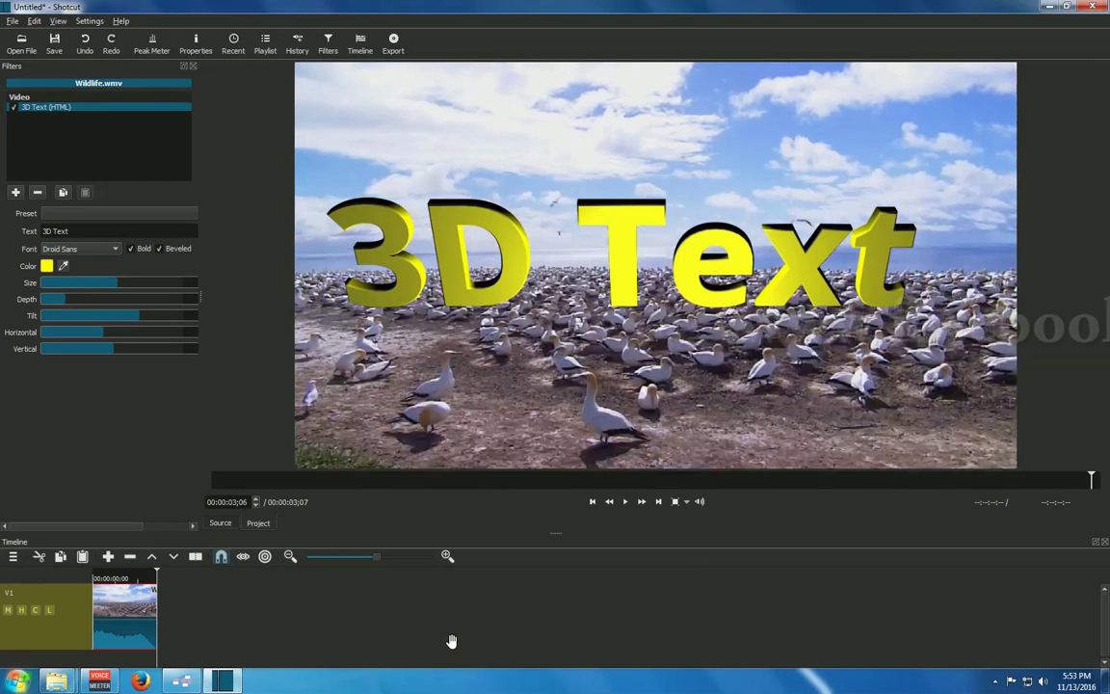
Jump the playhead to the clip's first frame, then close the frozen Shotcut
key("Home")
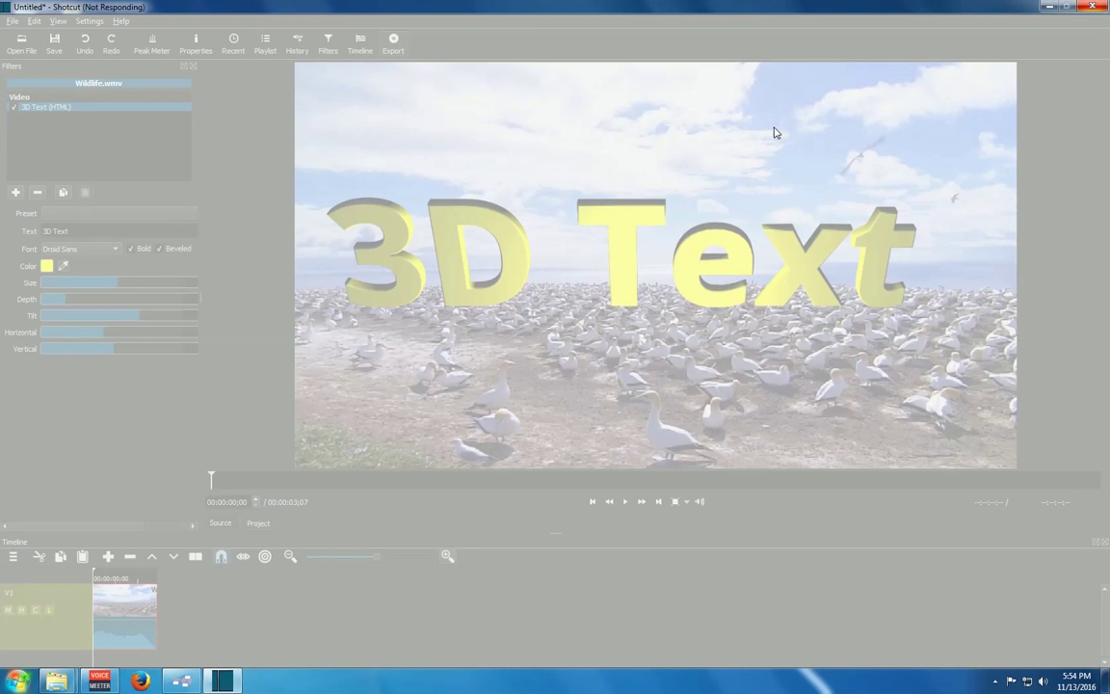
left_click(402, 343)
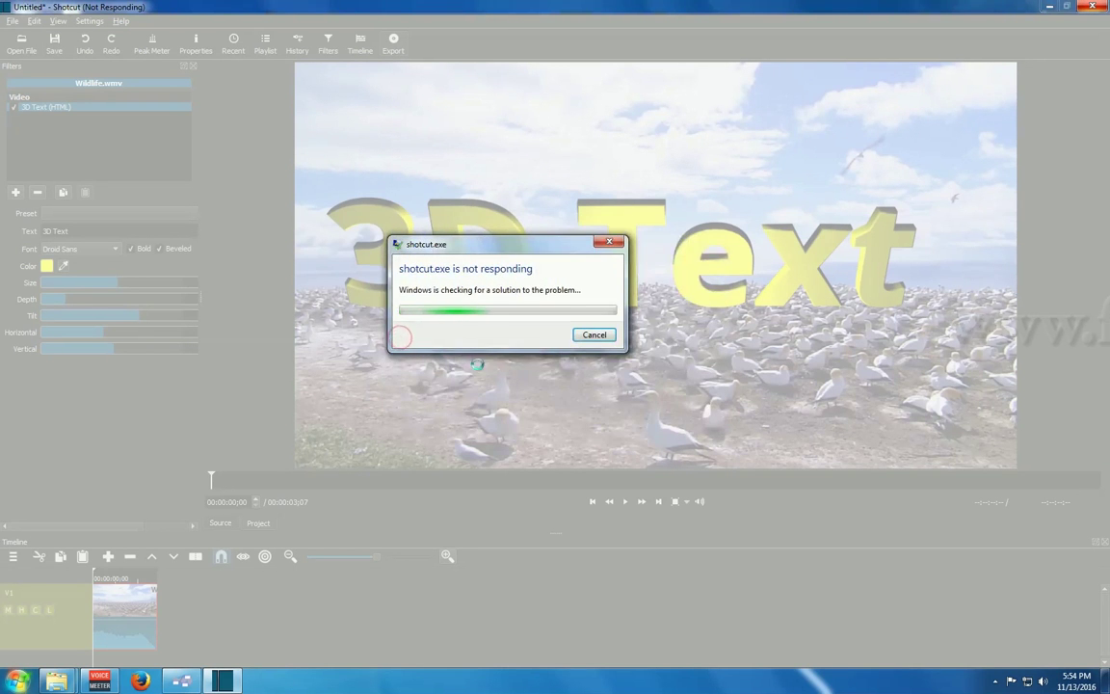
Relaunch Shotcut from its folder, recover the auto-saved 3D Text project, and maximize the window
left_click(583, 339)
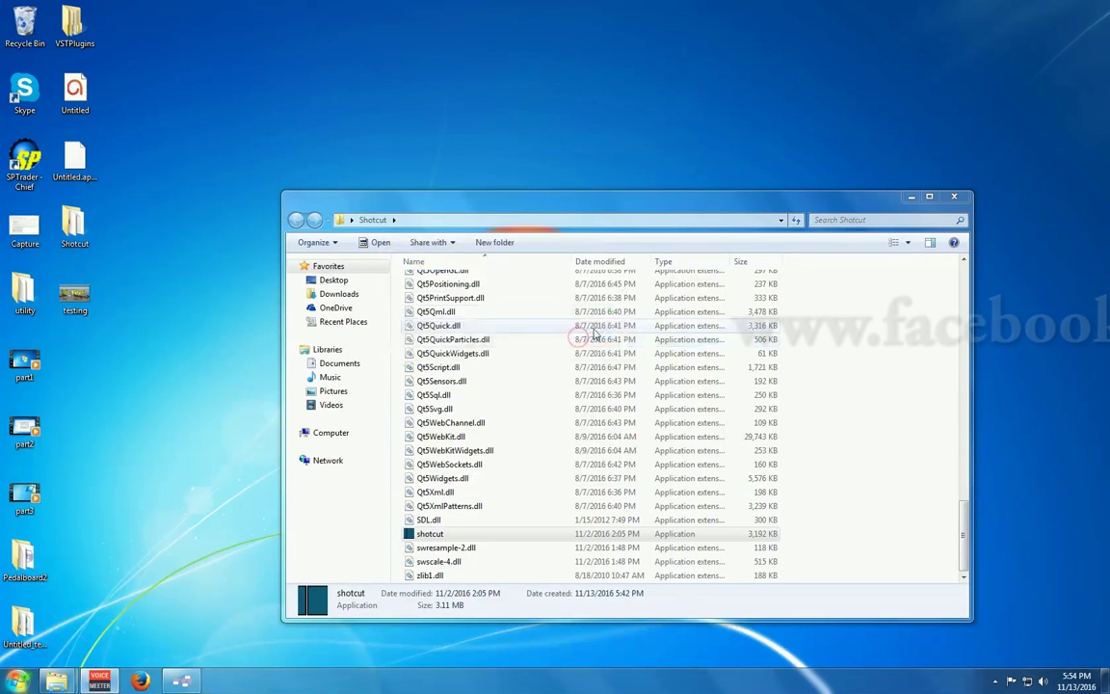
double_click(455, 532)
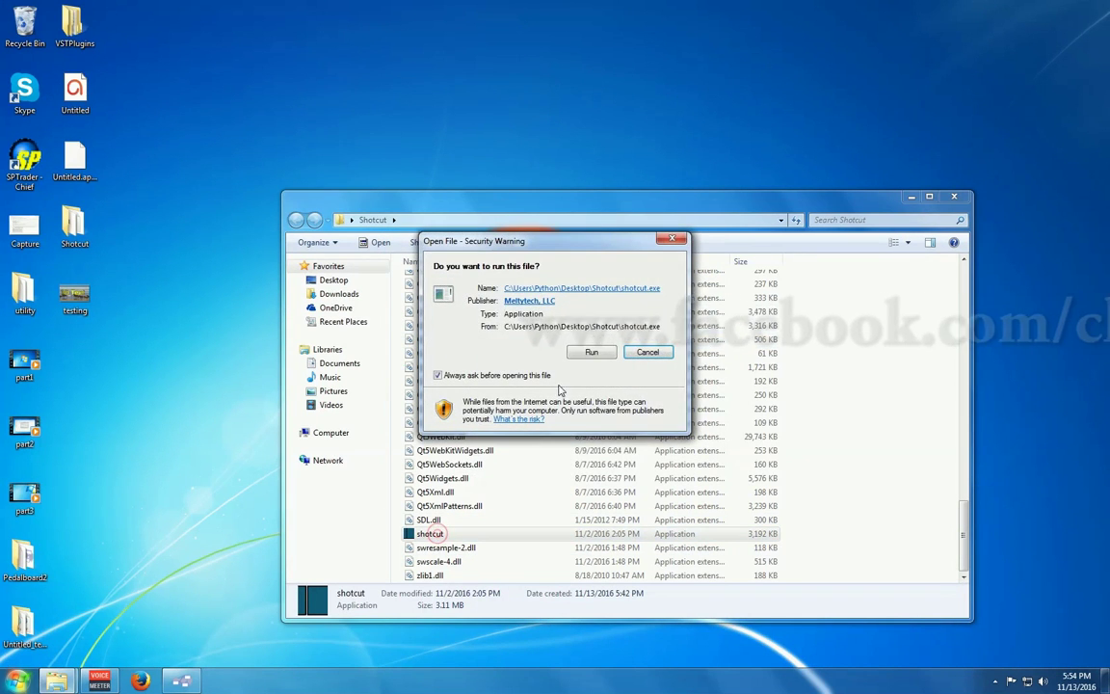
left_click(586, 352)
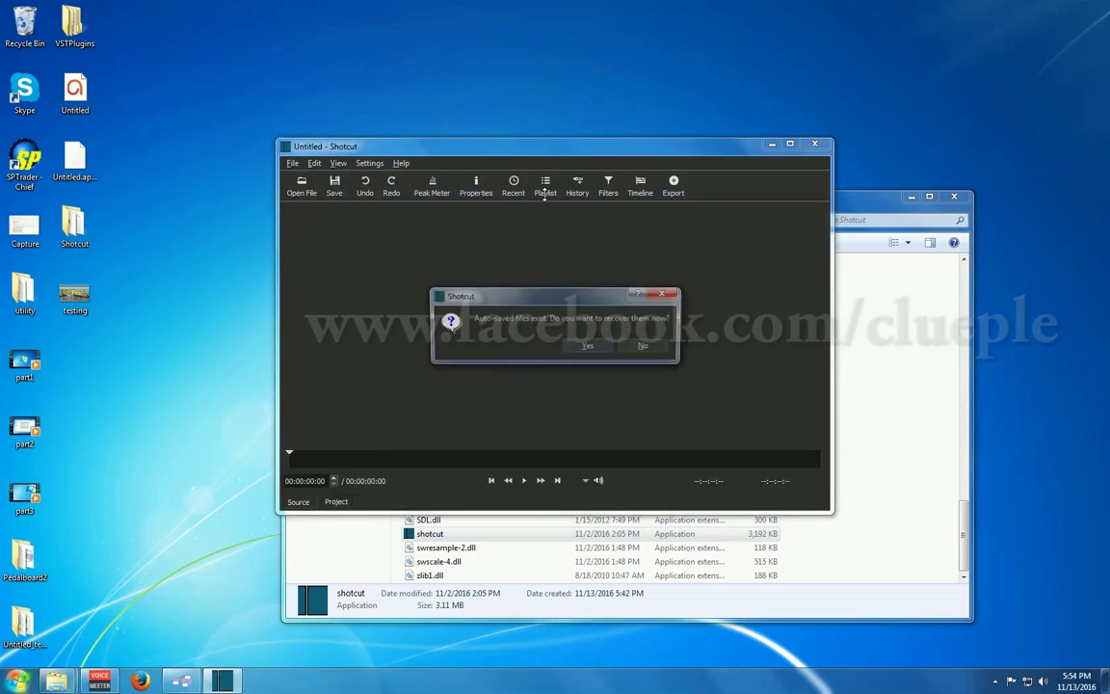
left_click(587, 347)
left_click(791, 144)
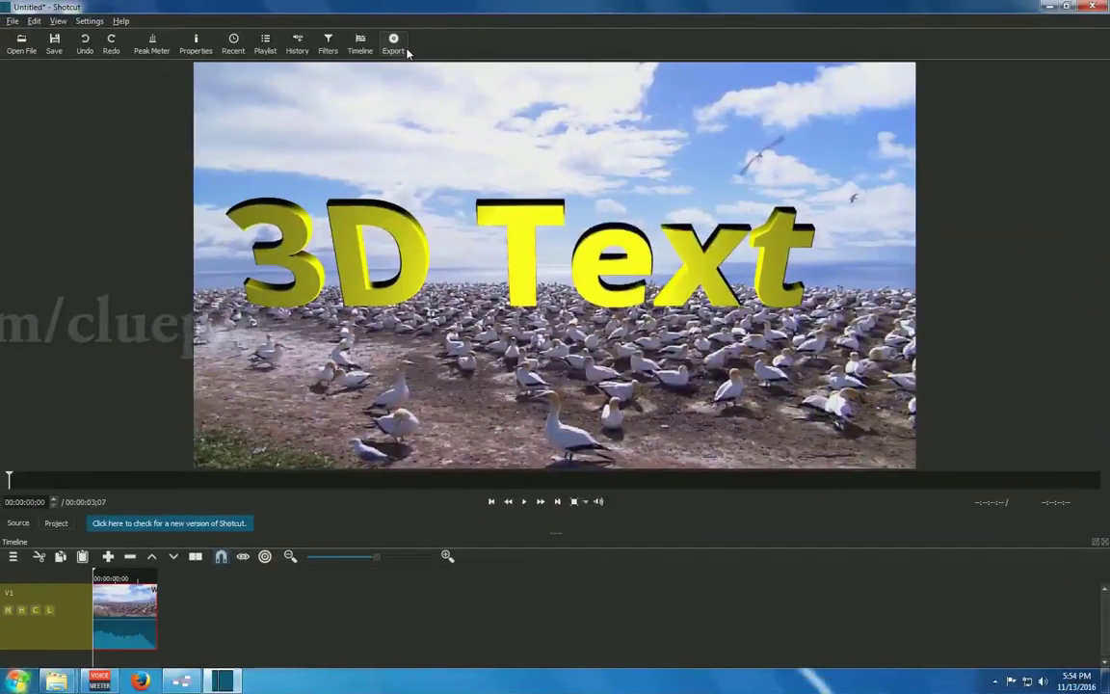
Export the timeline as an mp4 file named testvid on the Desktop
left_click(393, 43)
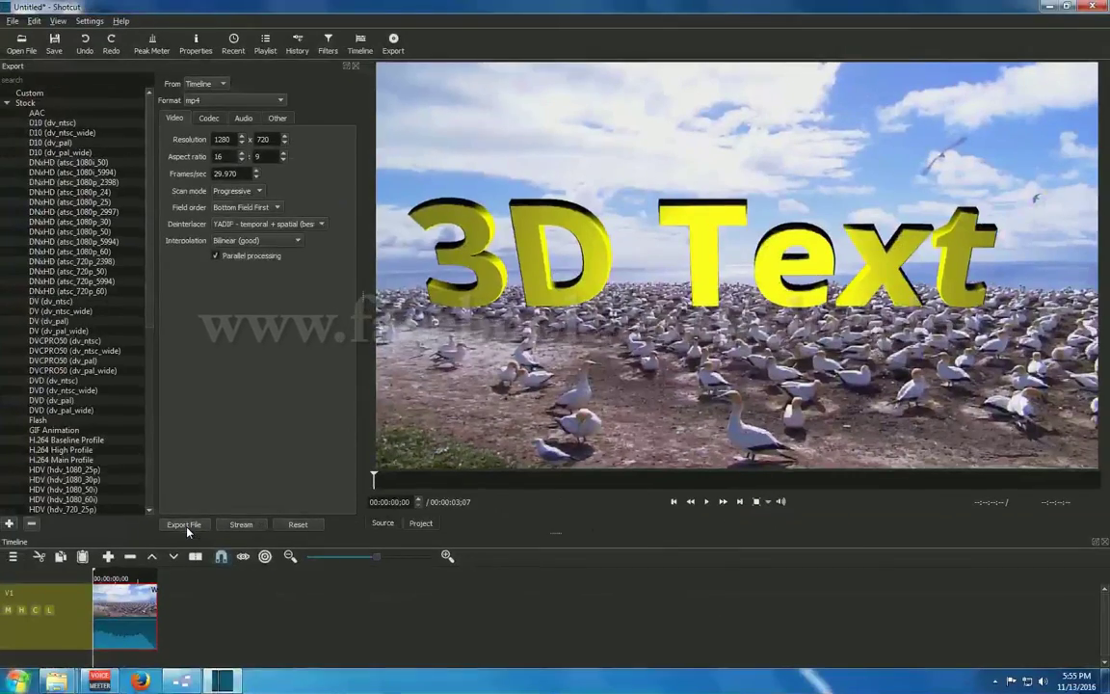
left_click(183, 524)
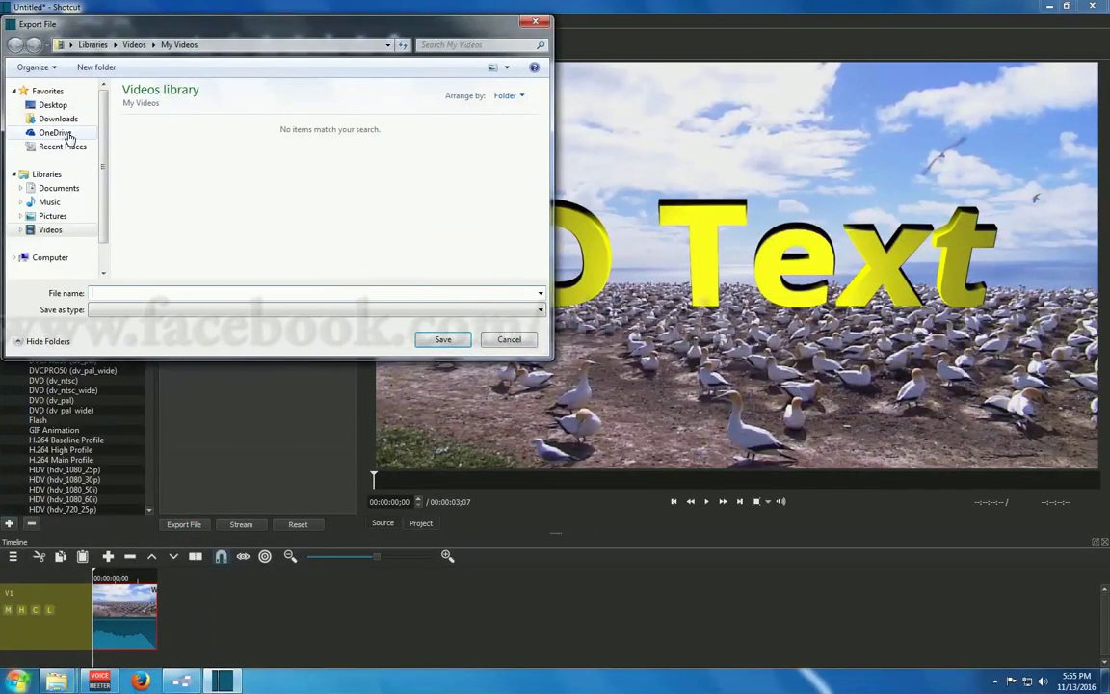
left_click(58, 105)
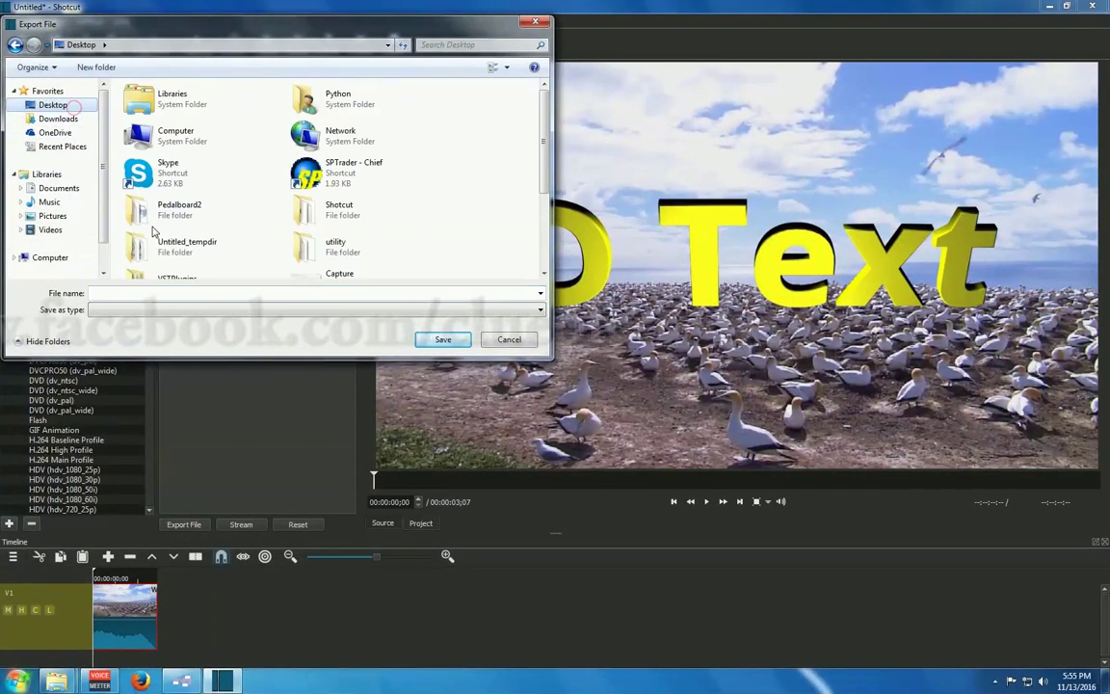
left_click(145, 292)
type("test")
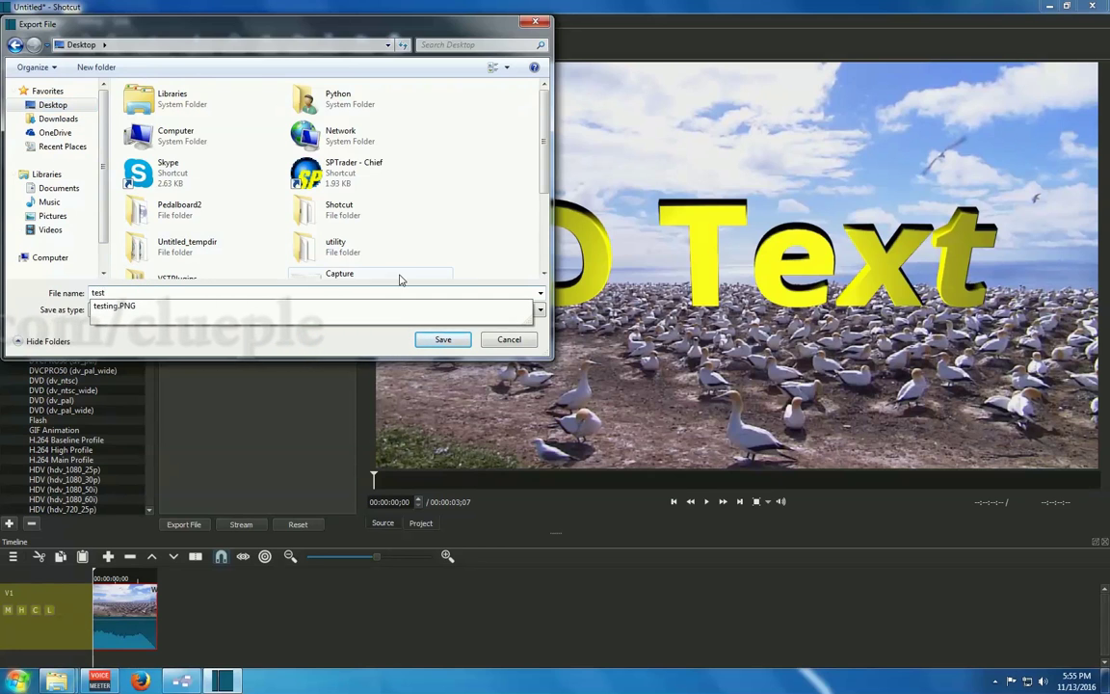
type("mp3")
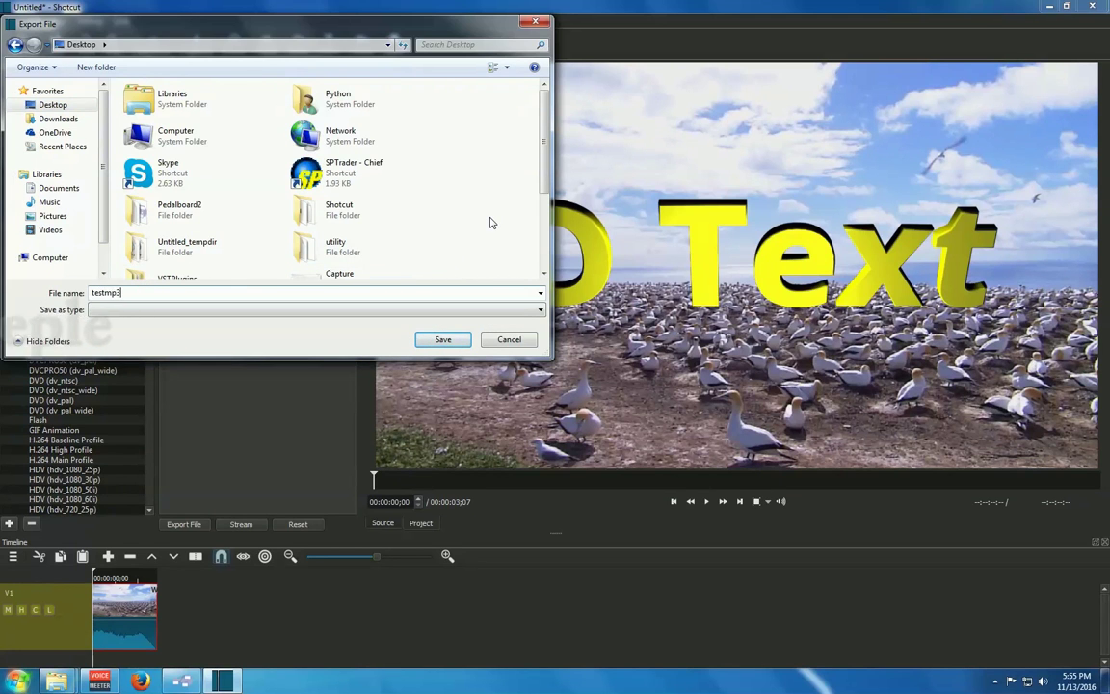
key("BackSpace")
key("BackSpace")
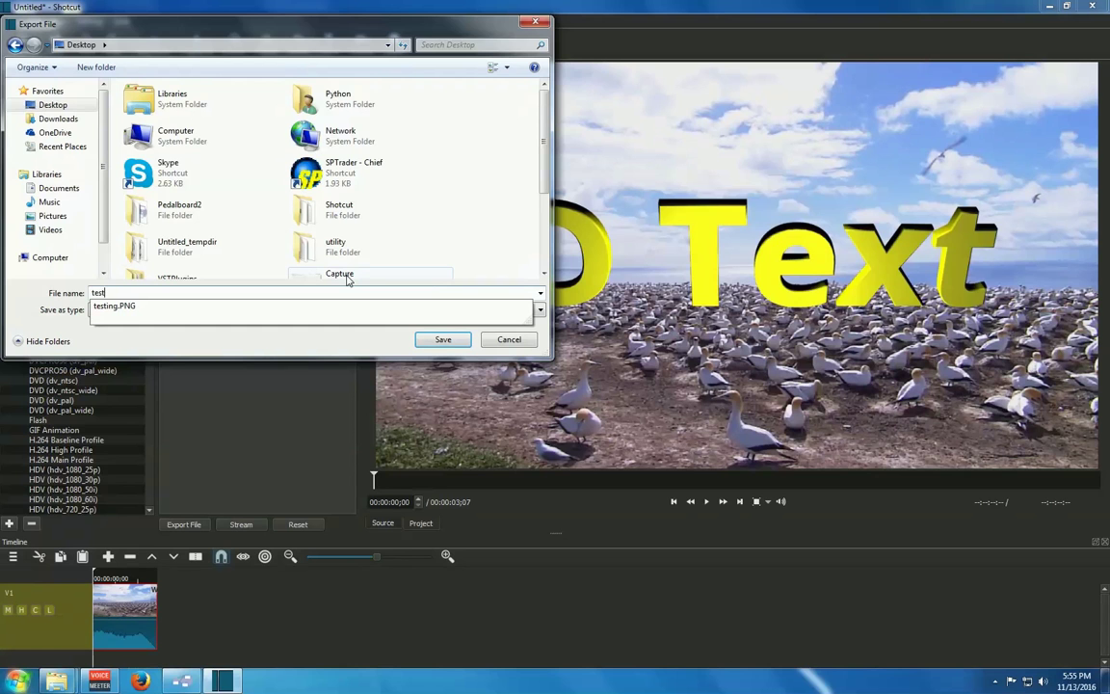
type("vid")
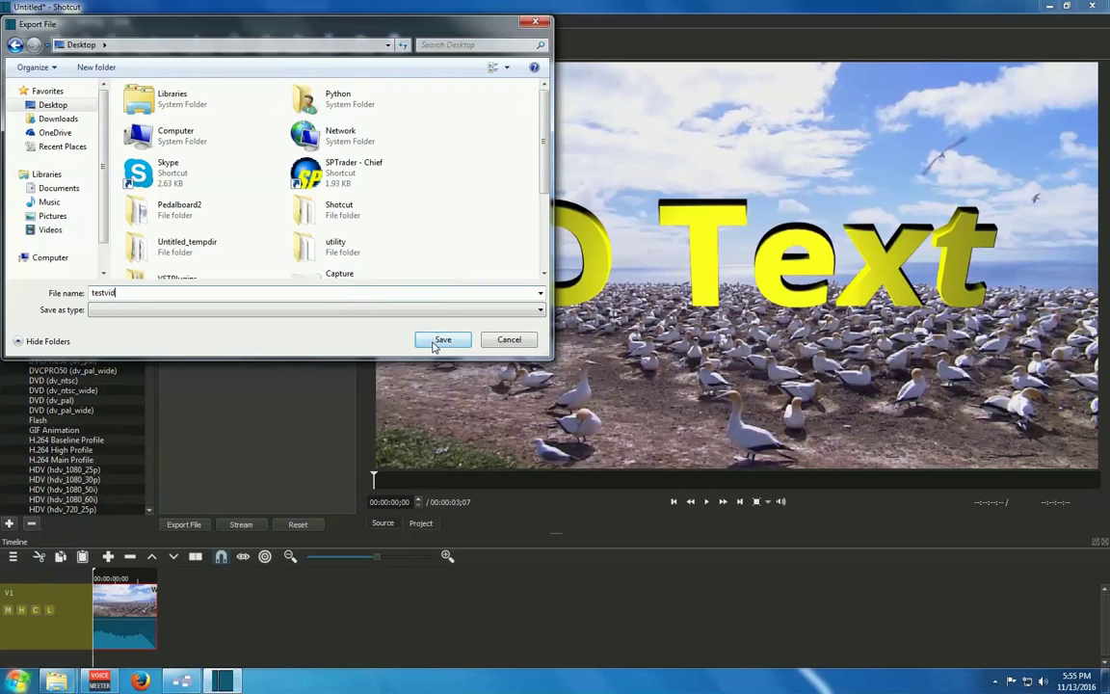
left_click(433, 344)
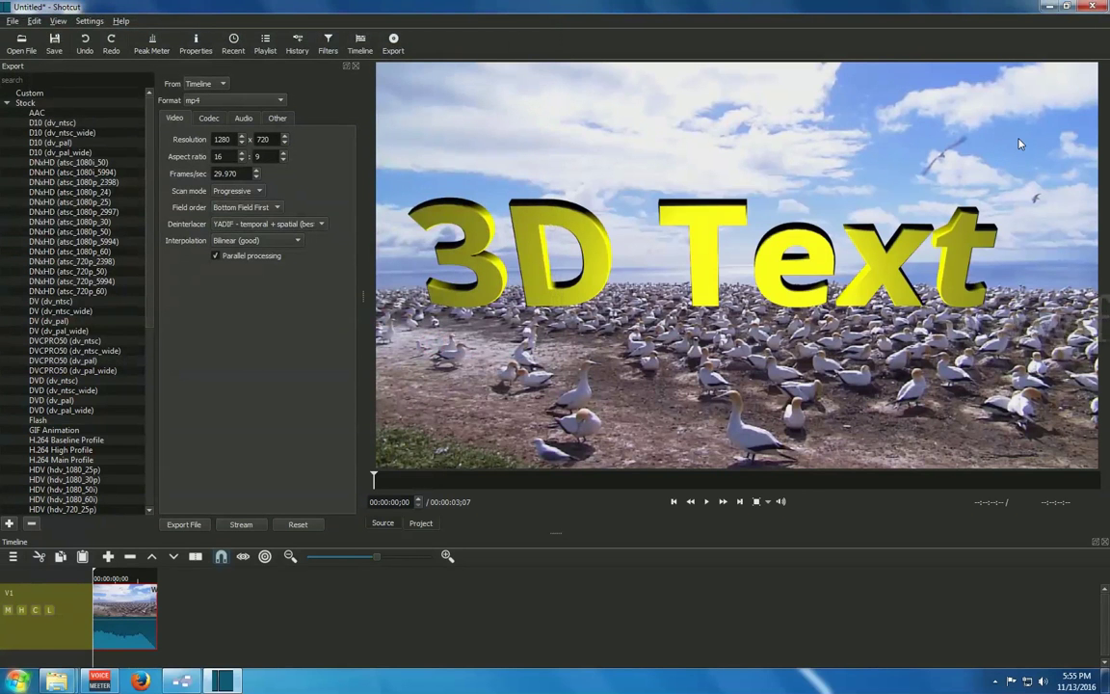
Restore and reposition the Shotcut window, then quit once the export finishes, answering the save prompt
double_click(1042, 8)
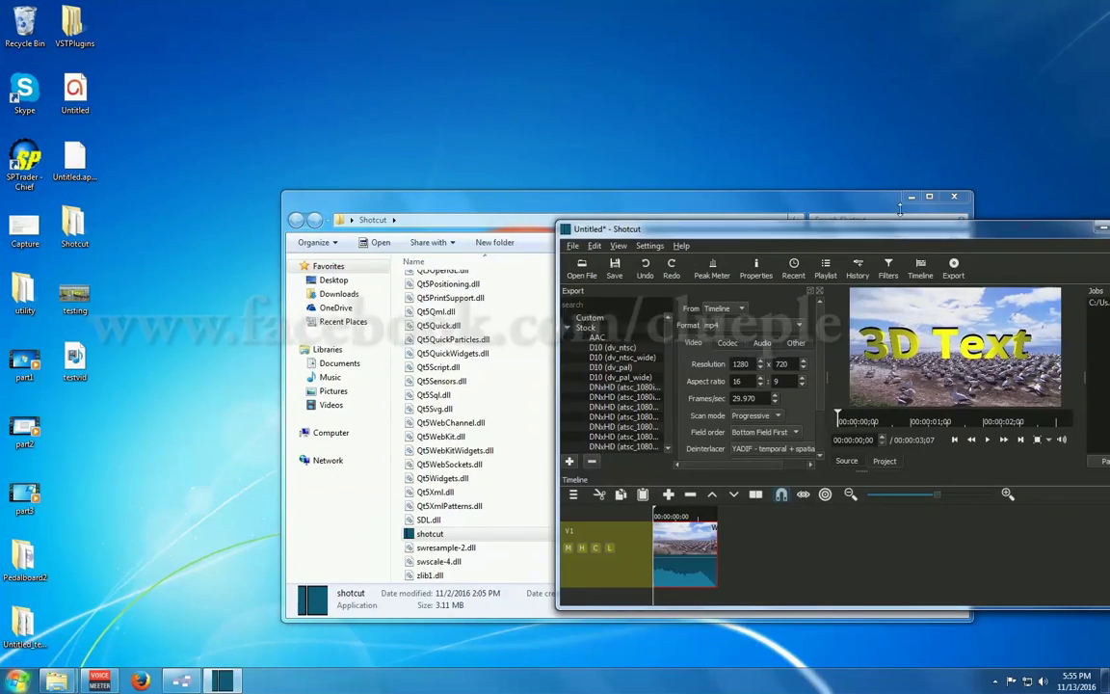
left_click_drag(998, 235, 780, 202)
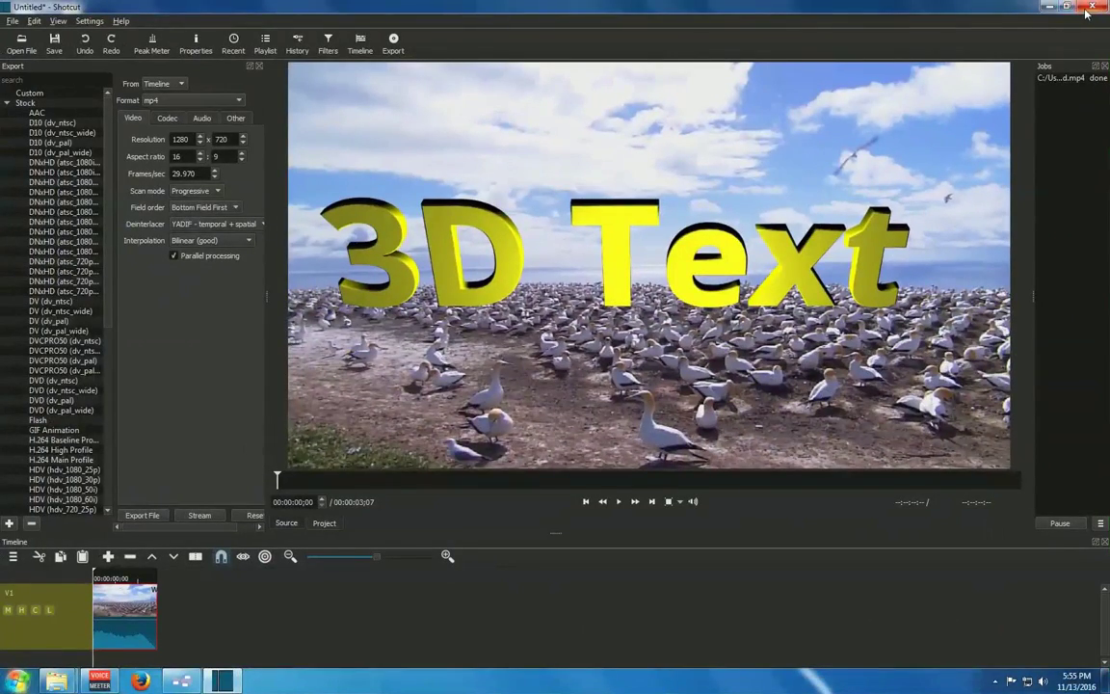
left_click(1091, 8)
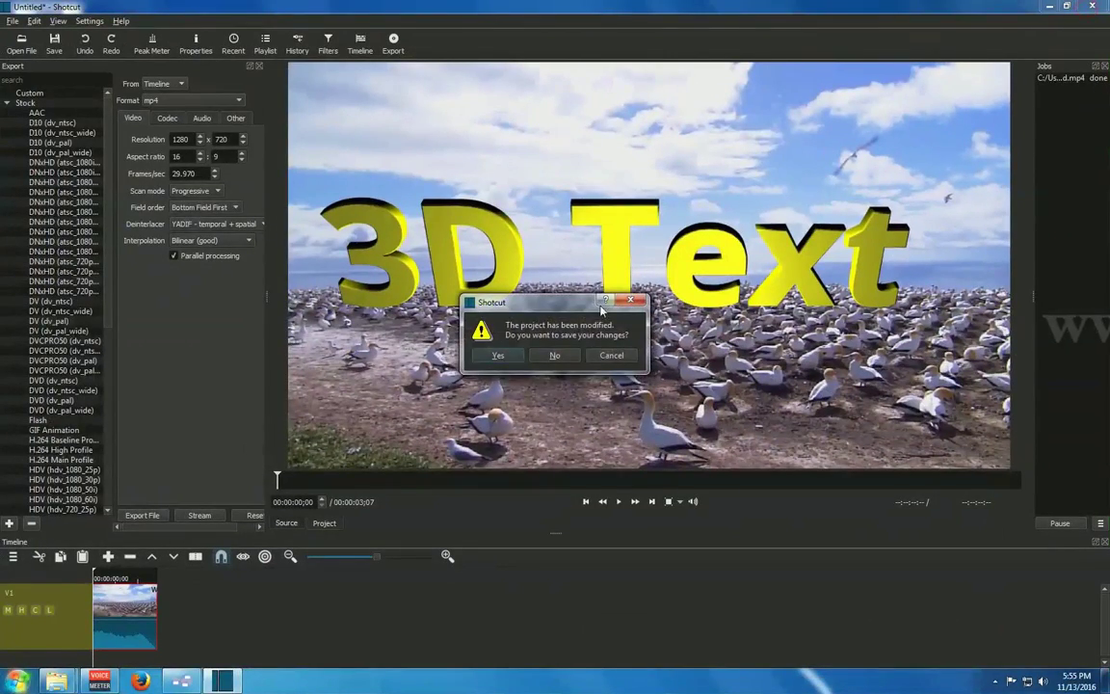
left_click(569, 356)
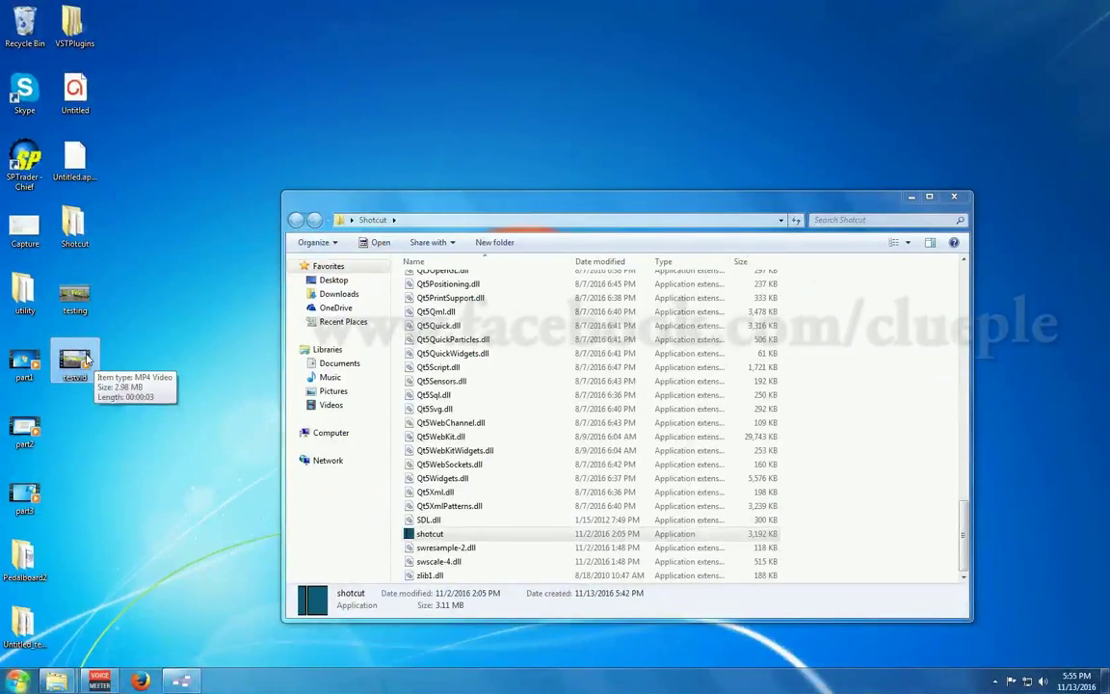
Play testvid in Windows Media Player, then close the player and the Shotcut folder window
double_click(87, 358)
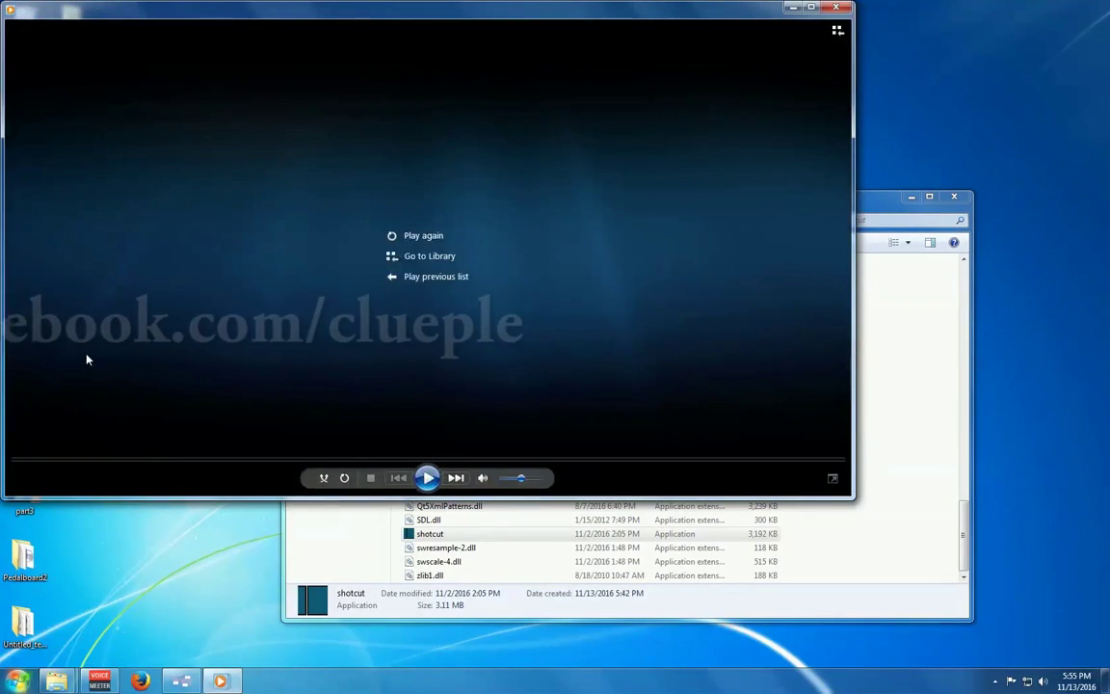
left_click(835, 8)
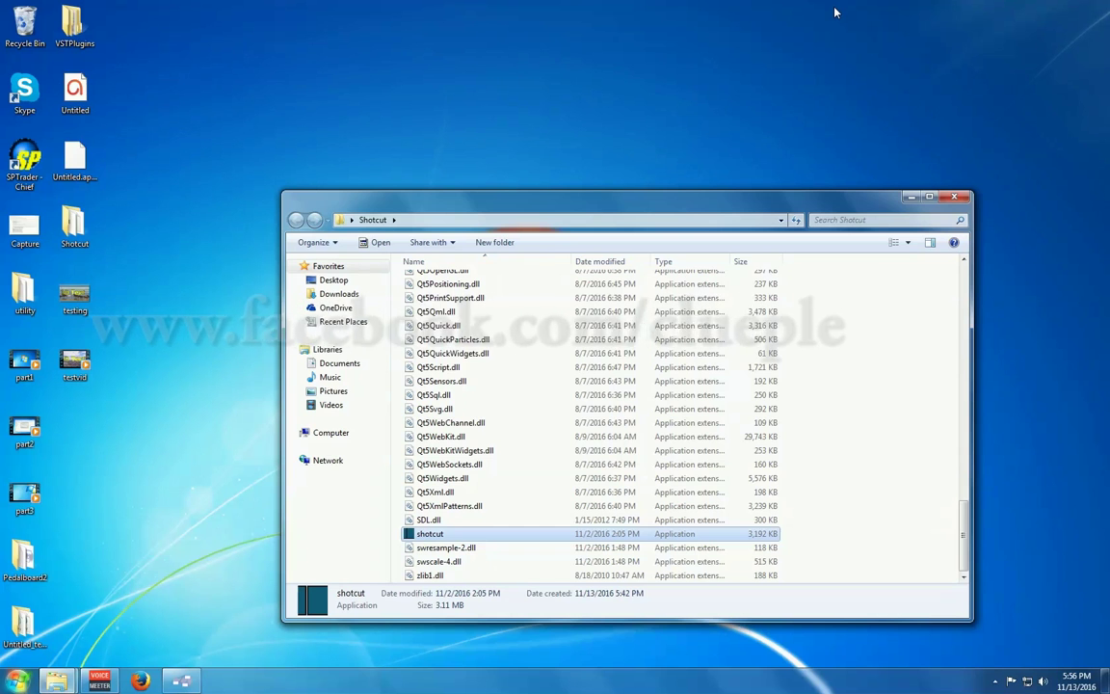
left_click(960, 199)
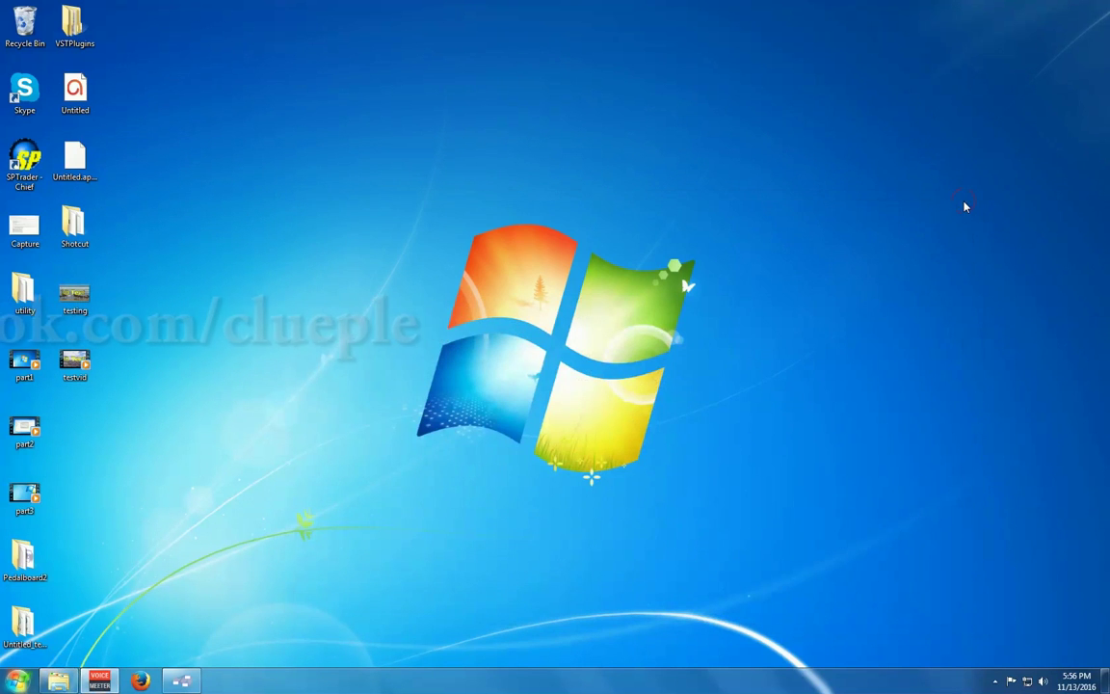